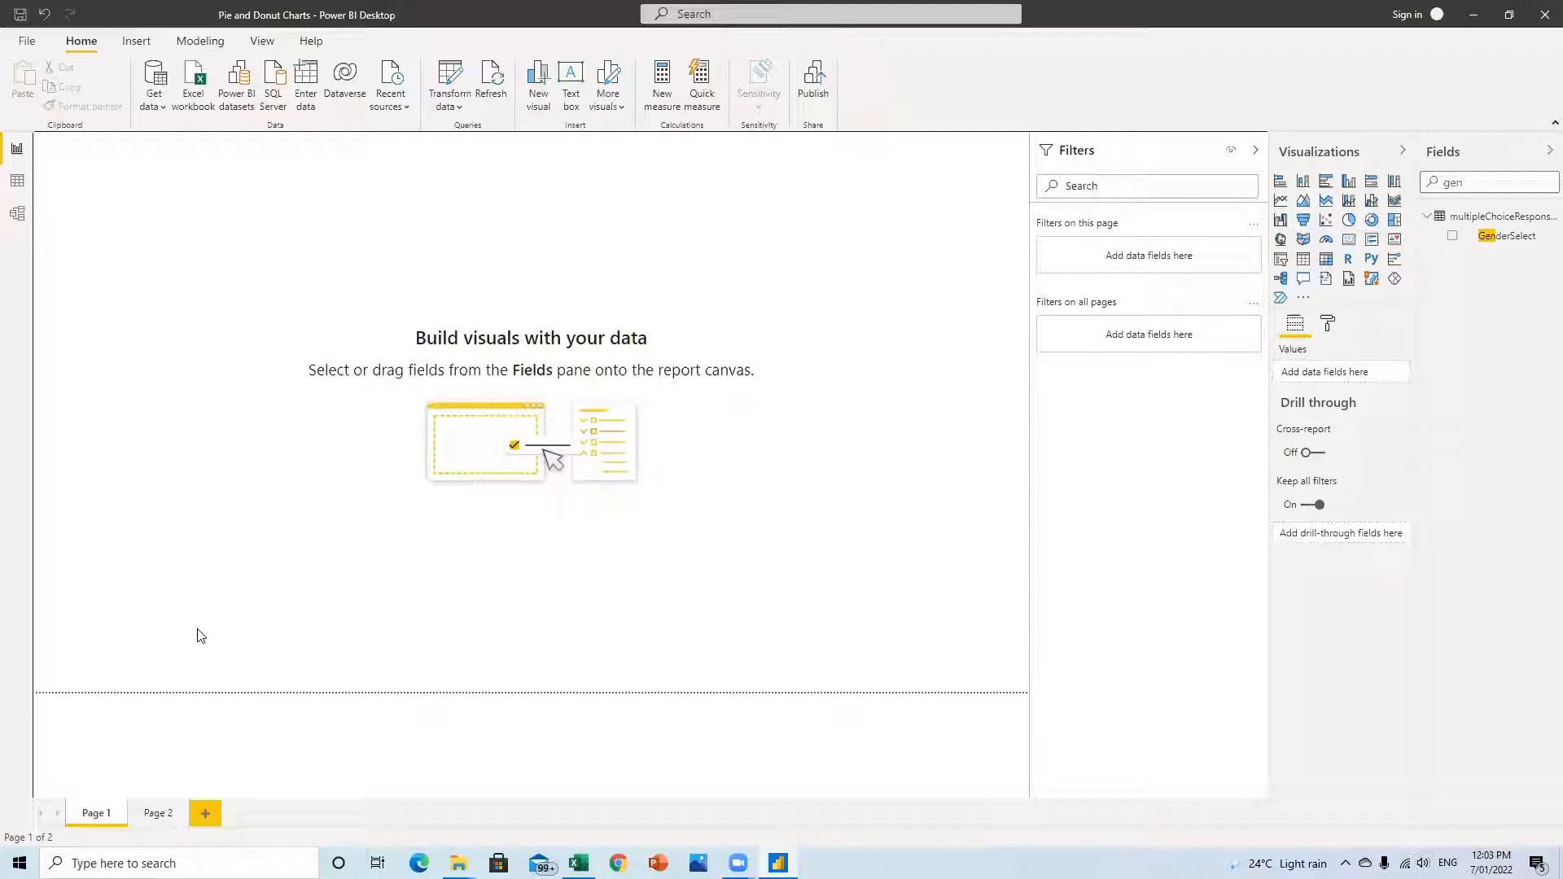
Look over the survey records in the multipleChoiceResponses data table, and return to the report page.
left_click(17, 181)
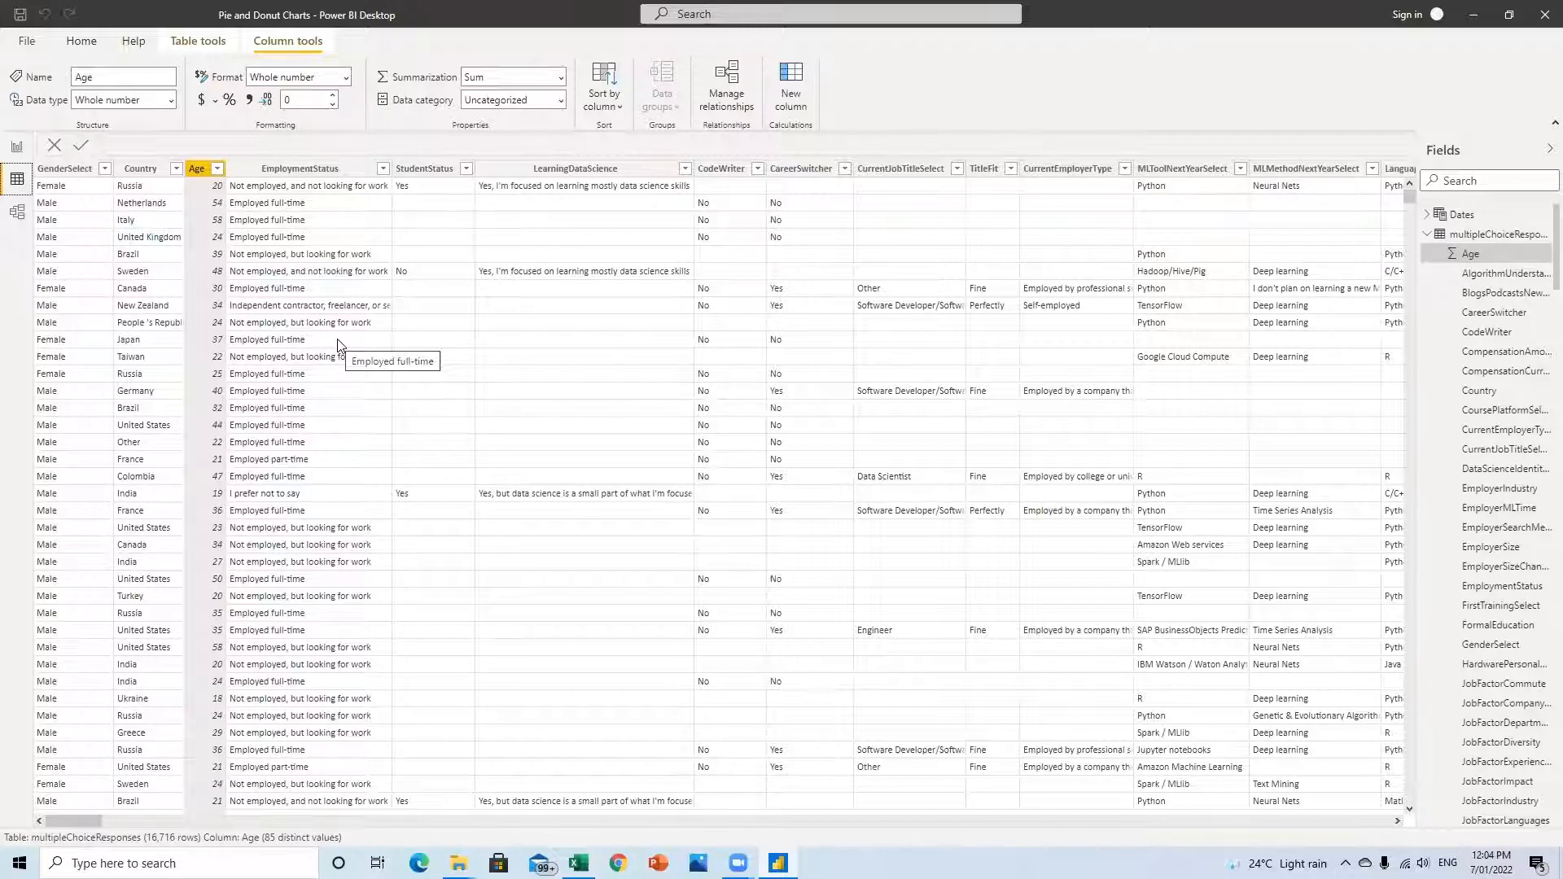
left_click(19, 146)
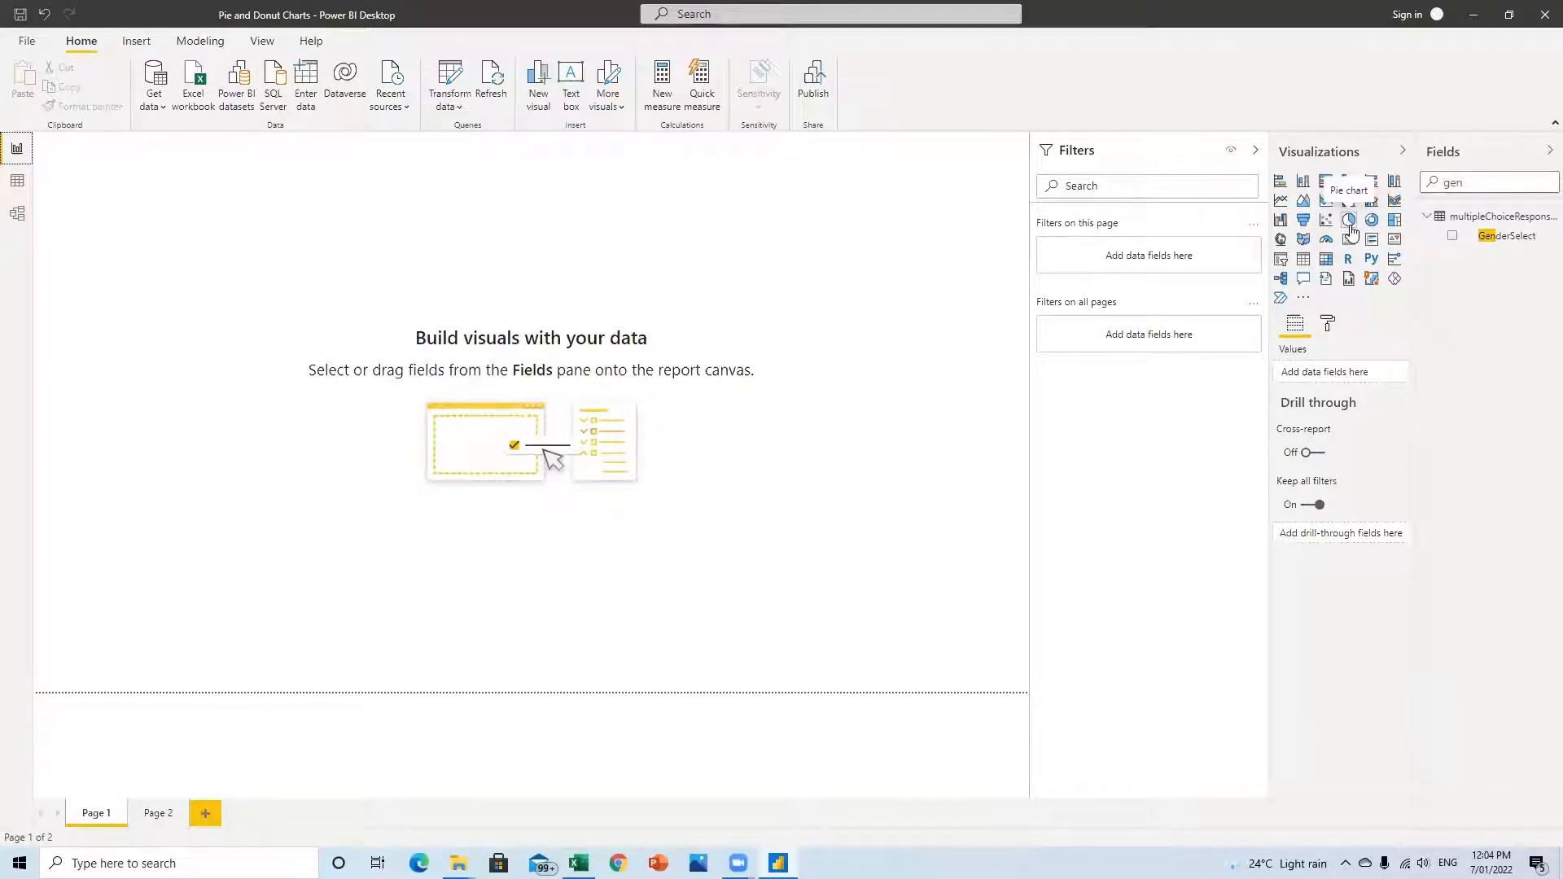
Add a pie chart to Page 1 and enlarge it from the page's upper-left corner to fill the whole page.
left_click(1350, 221)
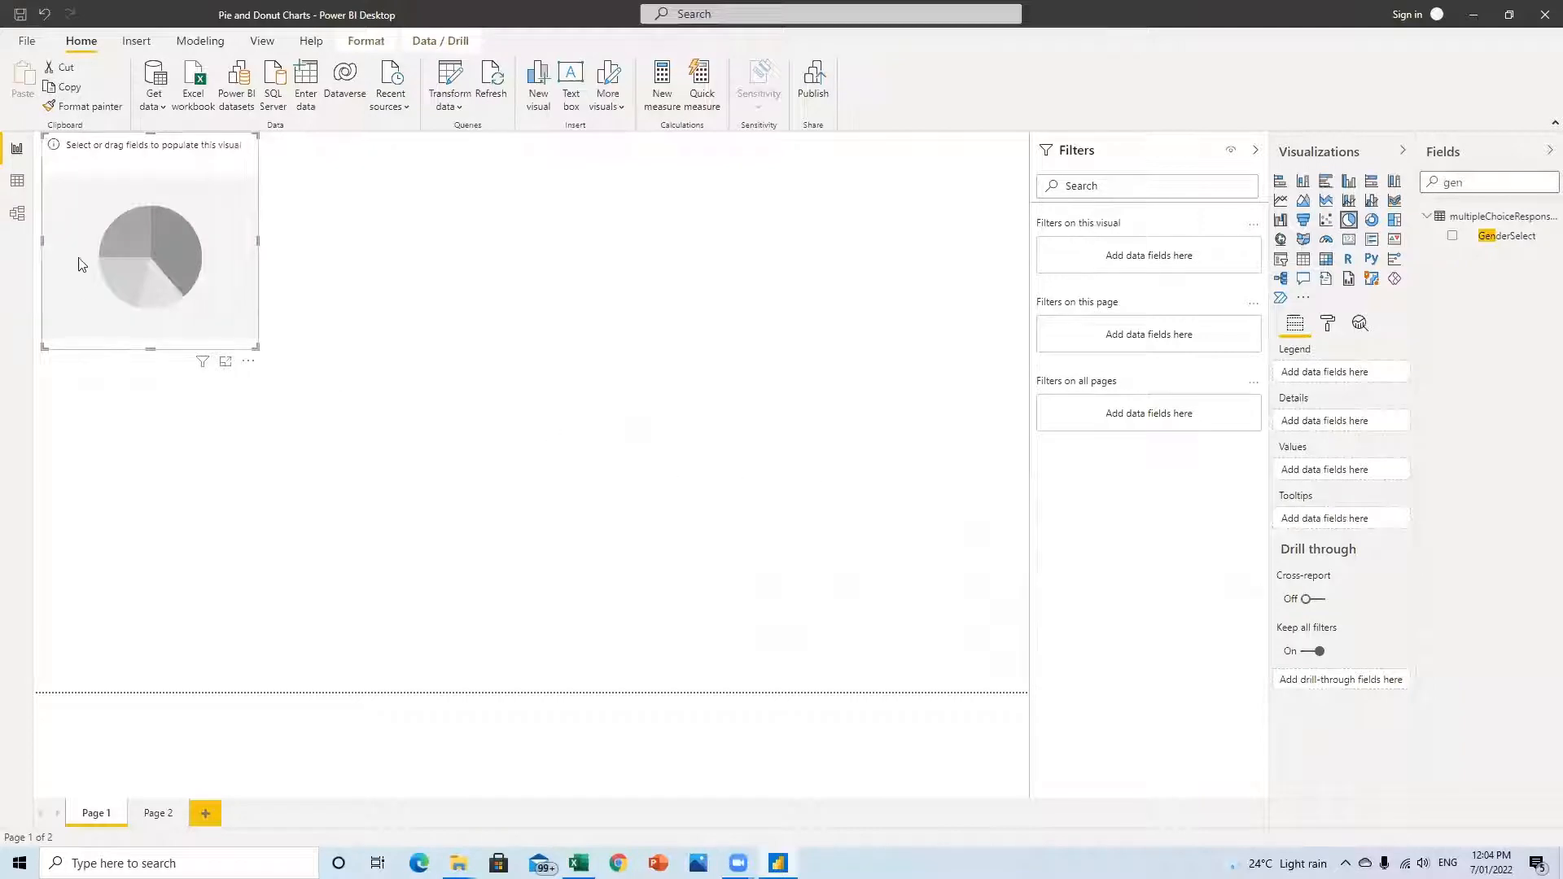
left_click_drag(209, 310, 65, 146)
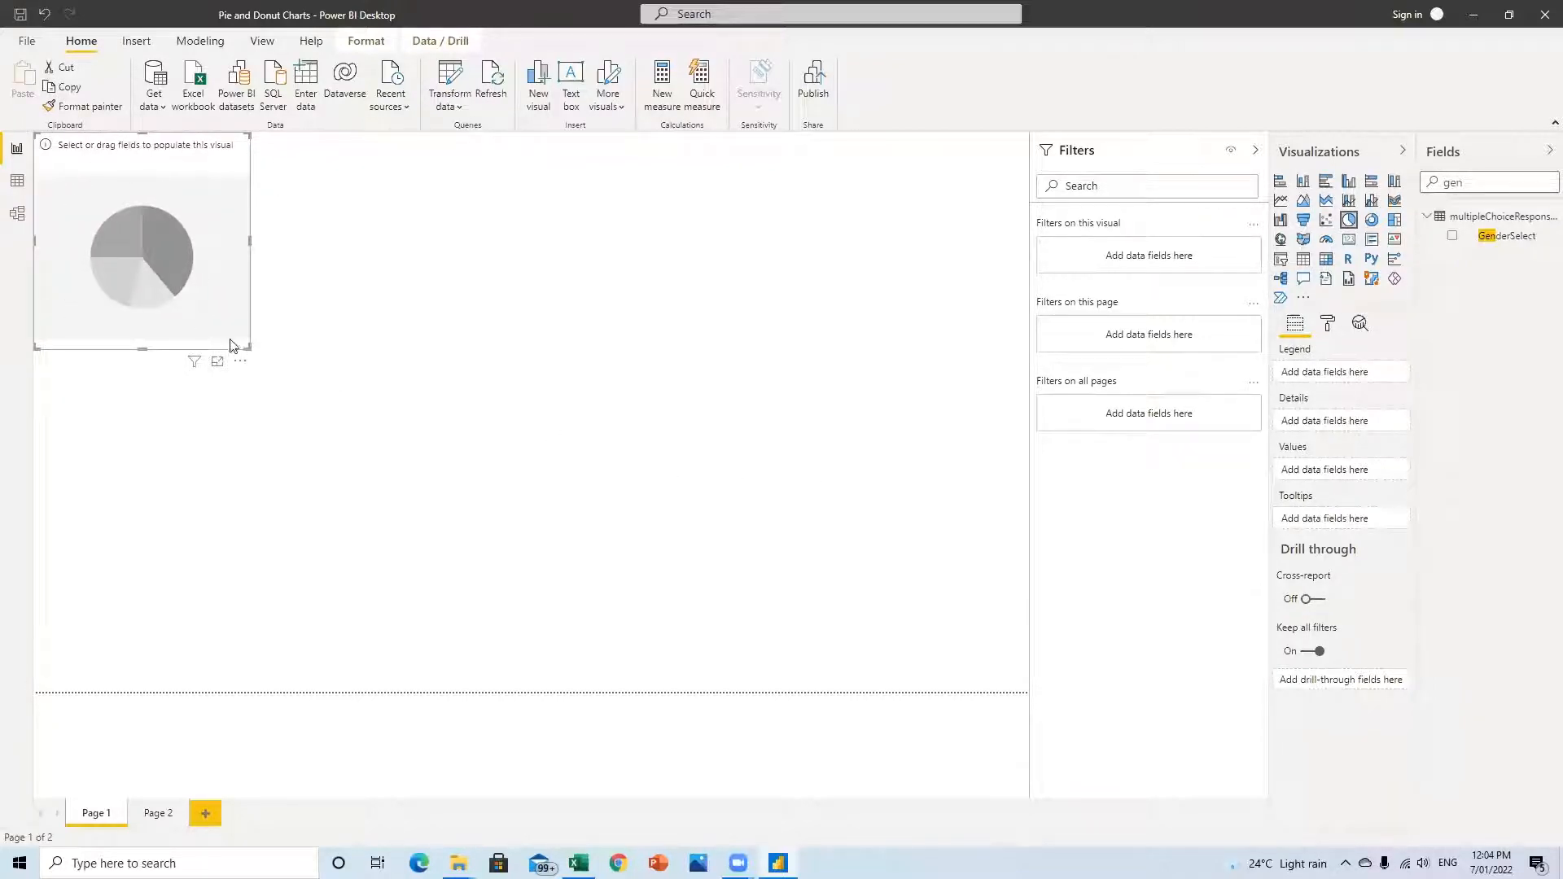
left_click_drag(249, 348, 1169, 726)
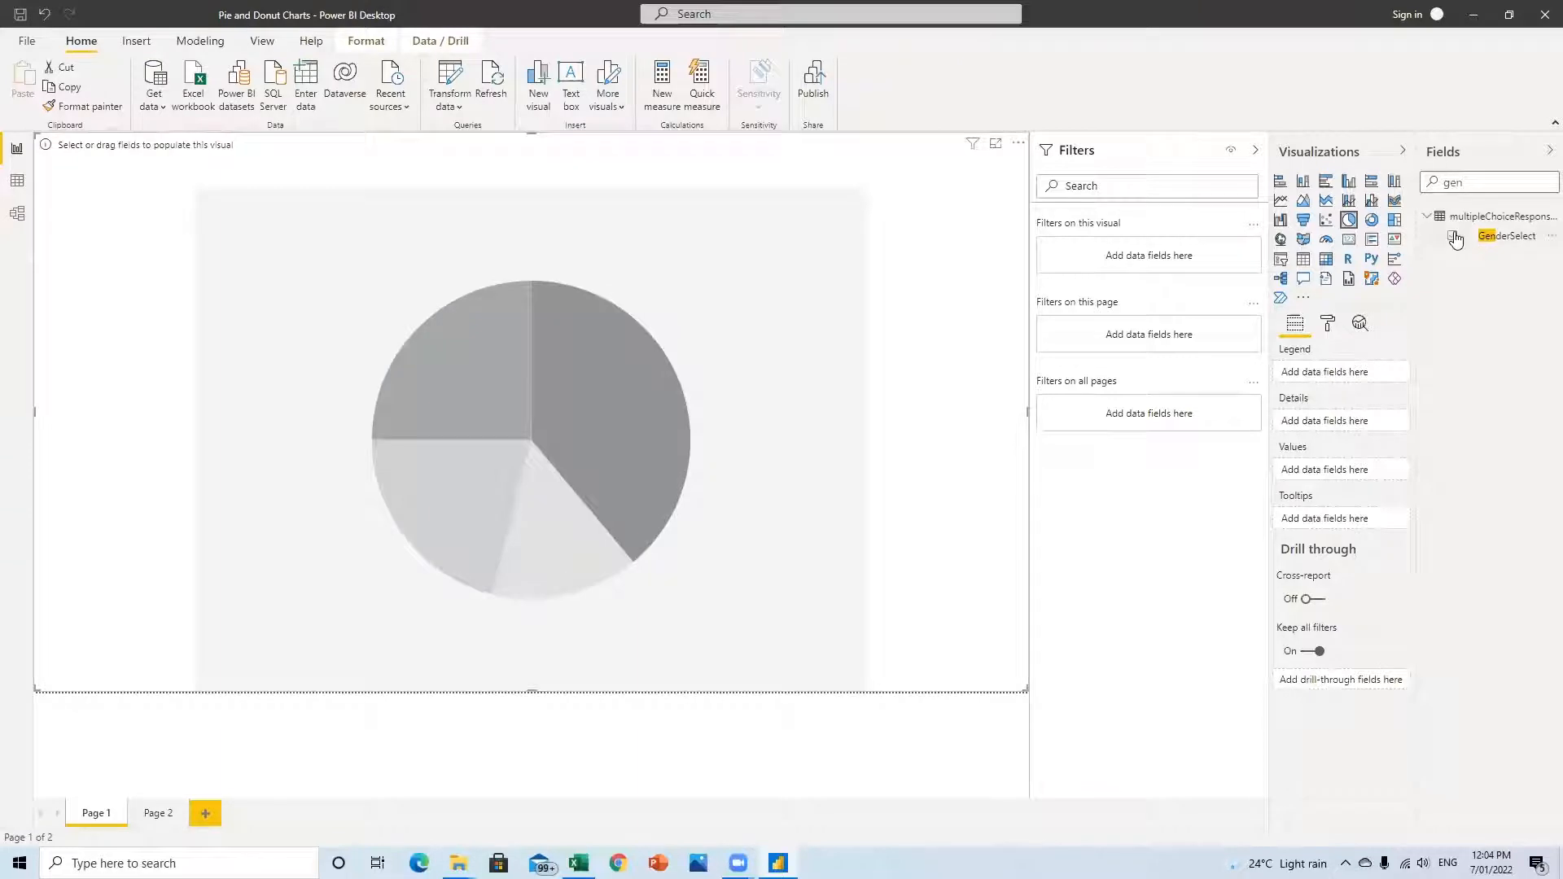
Clear the field search and assign GenderSelect from the multipleChoiceResponses table as the pie chart's legend.
double_click(1457, 182)
key("BackSpace")
left_click(1430, 236)
left_click(1428, 241)
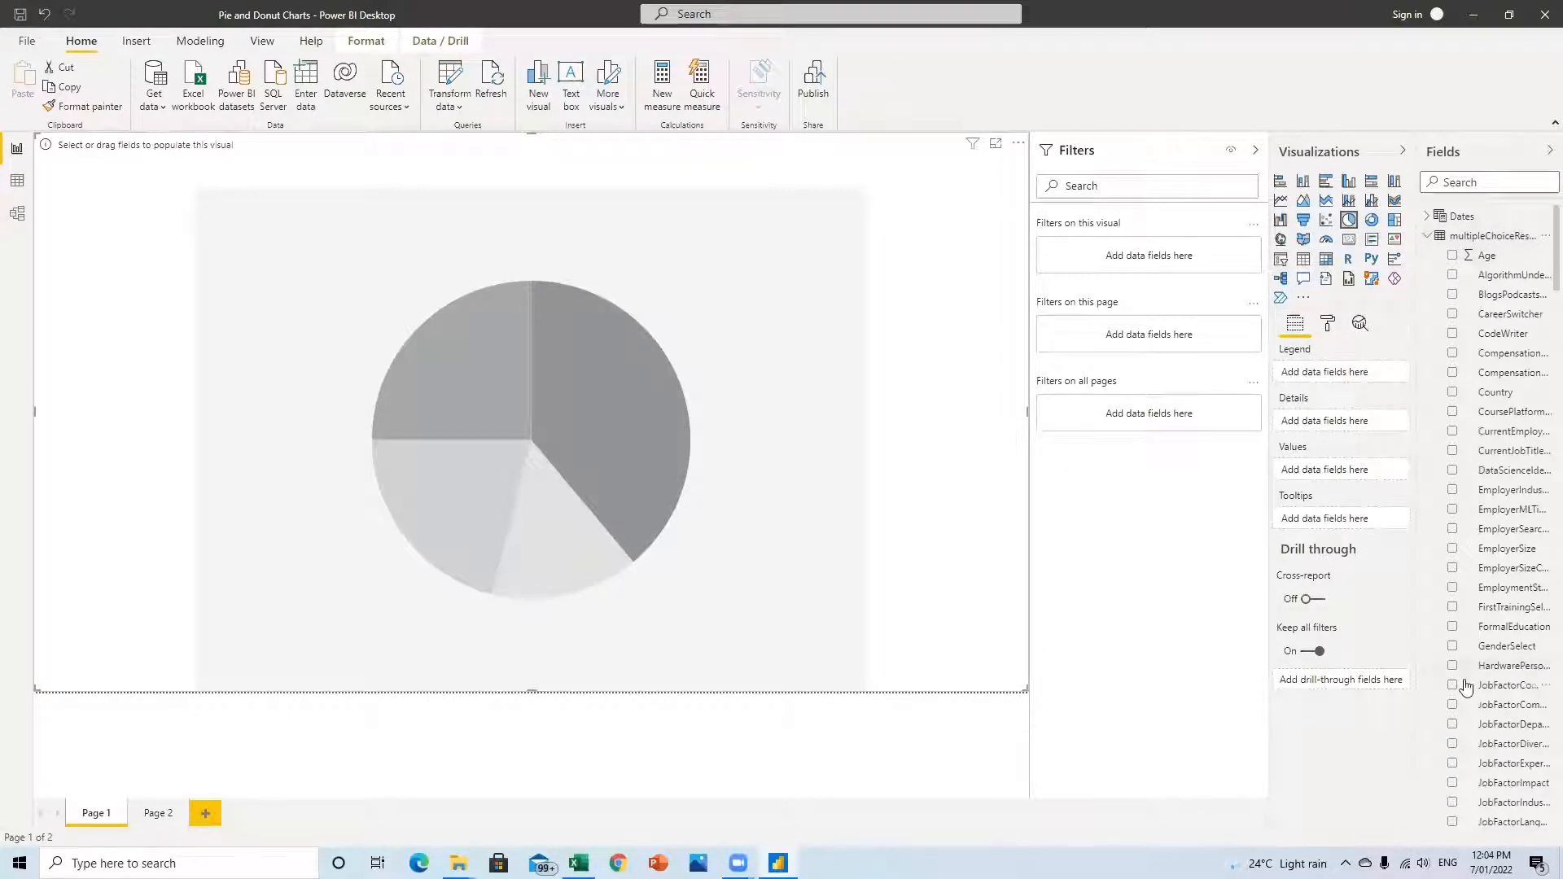
scroll(1465, 686, "down", 10)
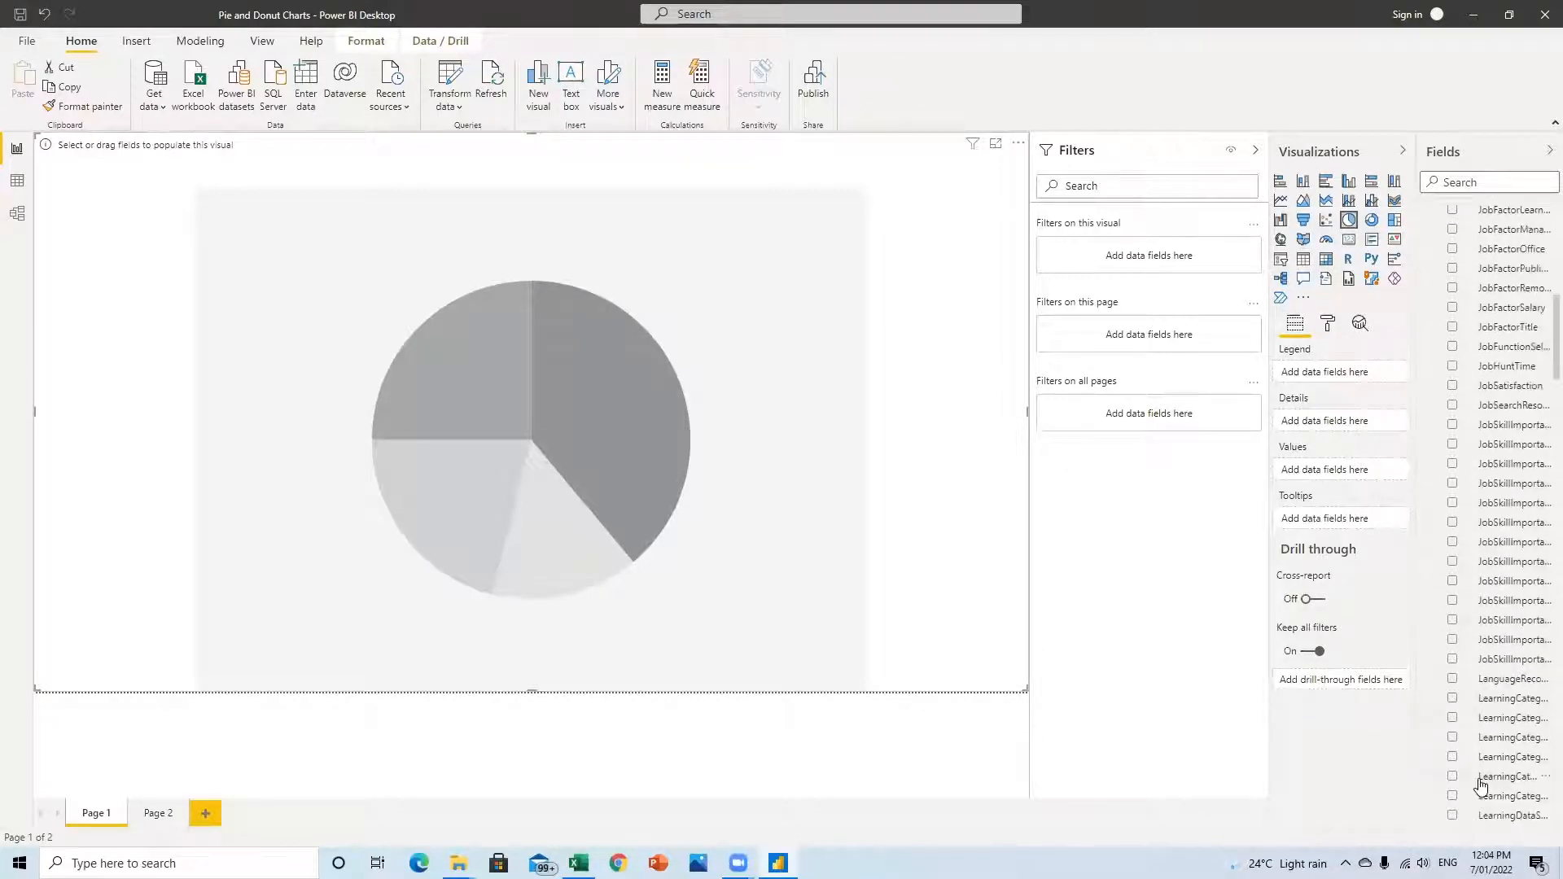
scroll(1479, 784, "down", 5)
scroll(1477, 784, "up", 15)
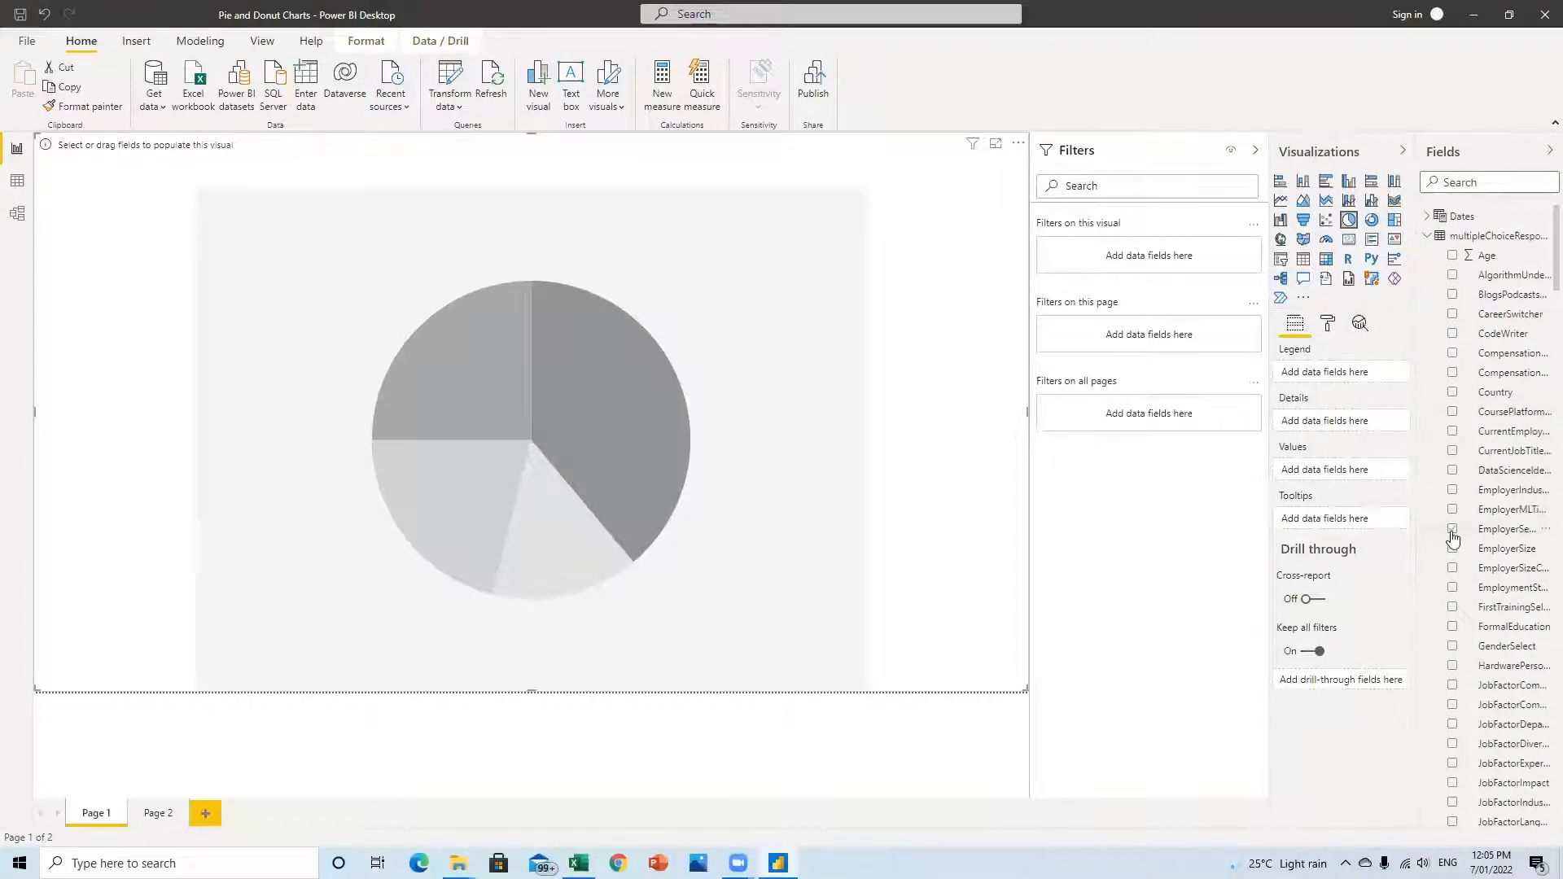
left_click(1452, 646)
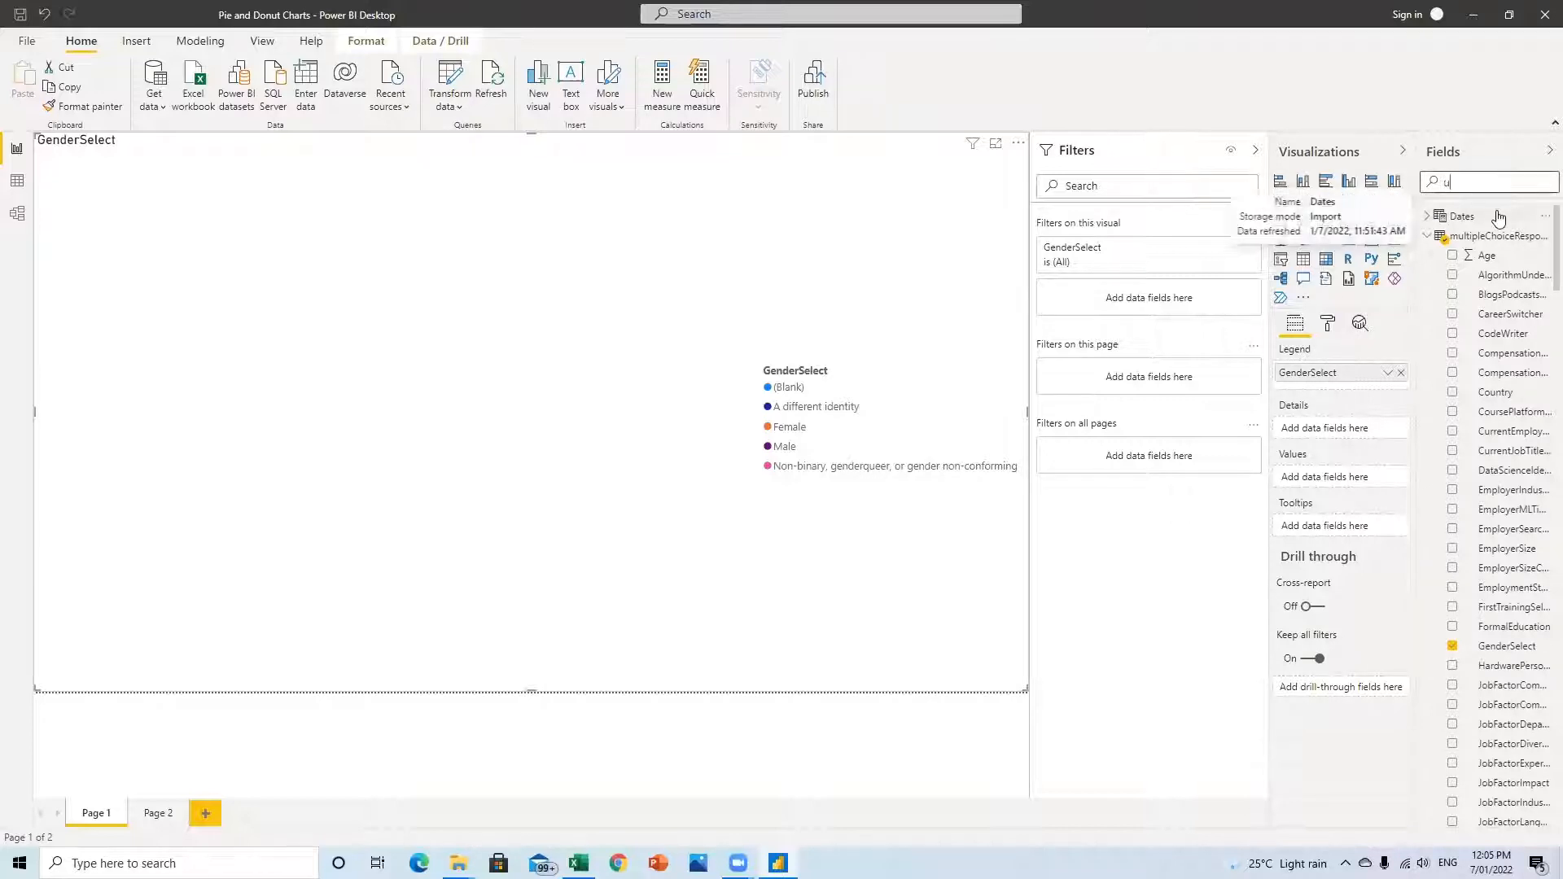
Find the UID field and add it to the pie chart as the values.
type("uid")
left_click(1453, 237)
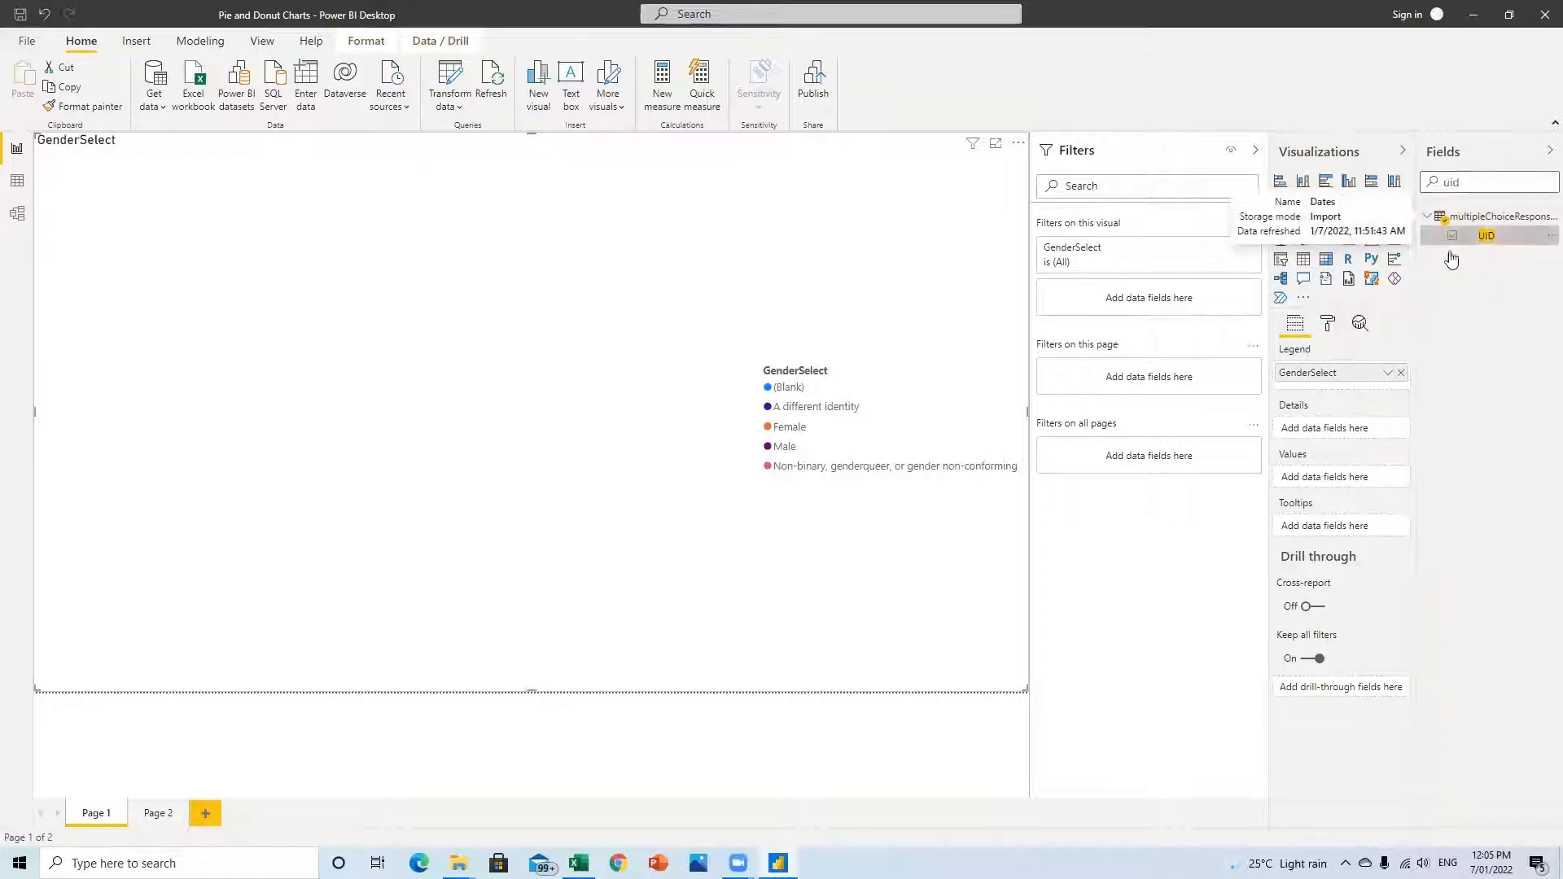
left_click_drag(1361, 470, 1333, 487)
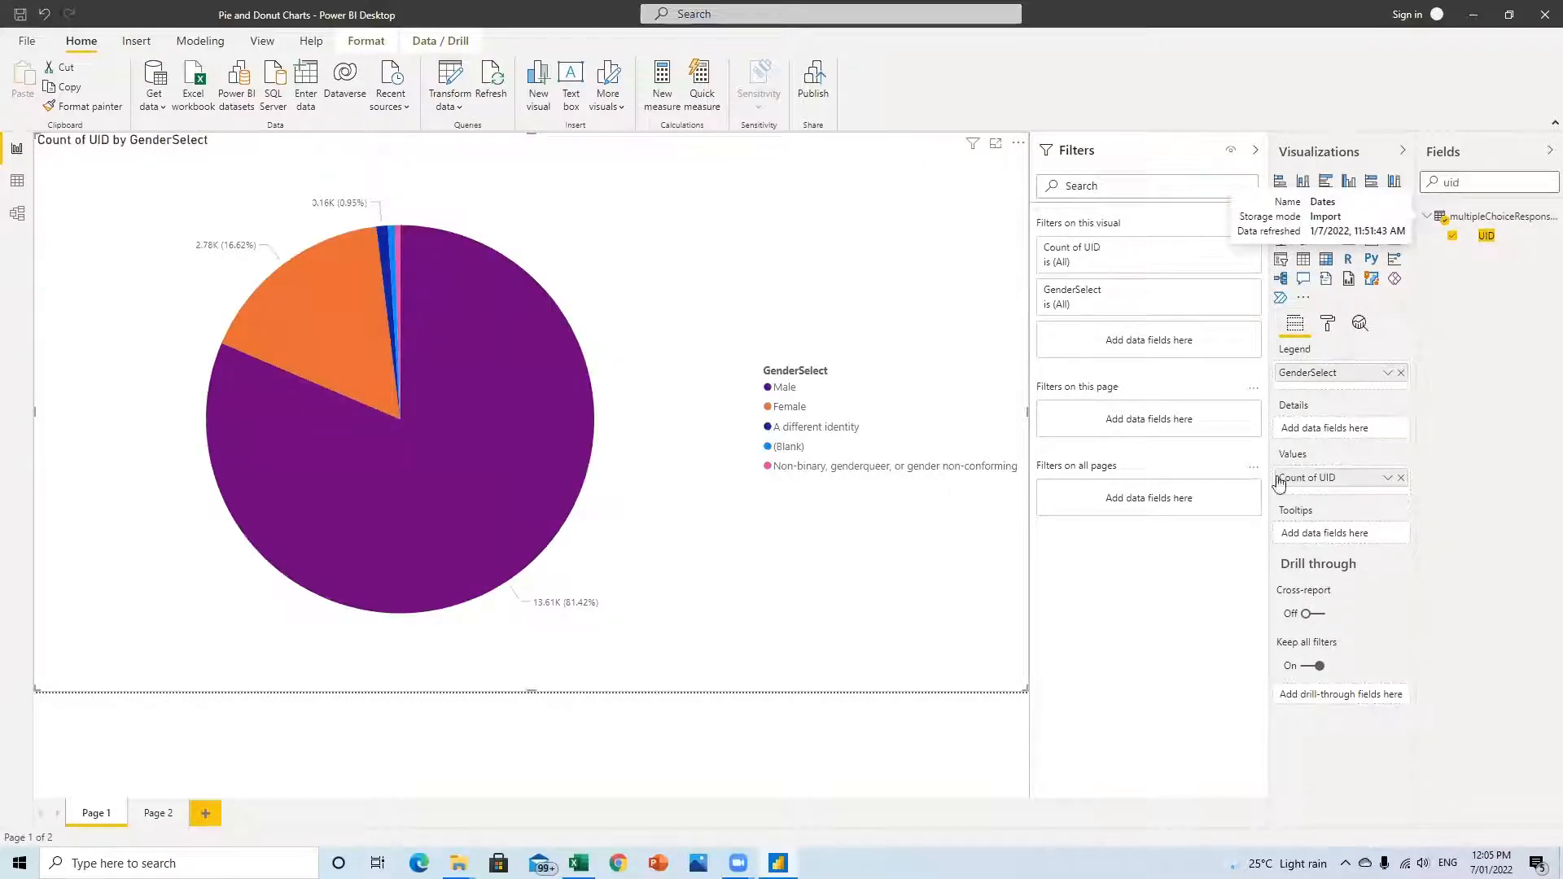
Review the aggregation options for the pie chart's UID value and examine the UID column at the end of the data table.
left_click(1388, 478)
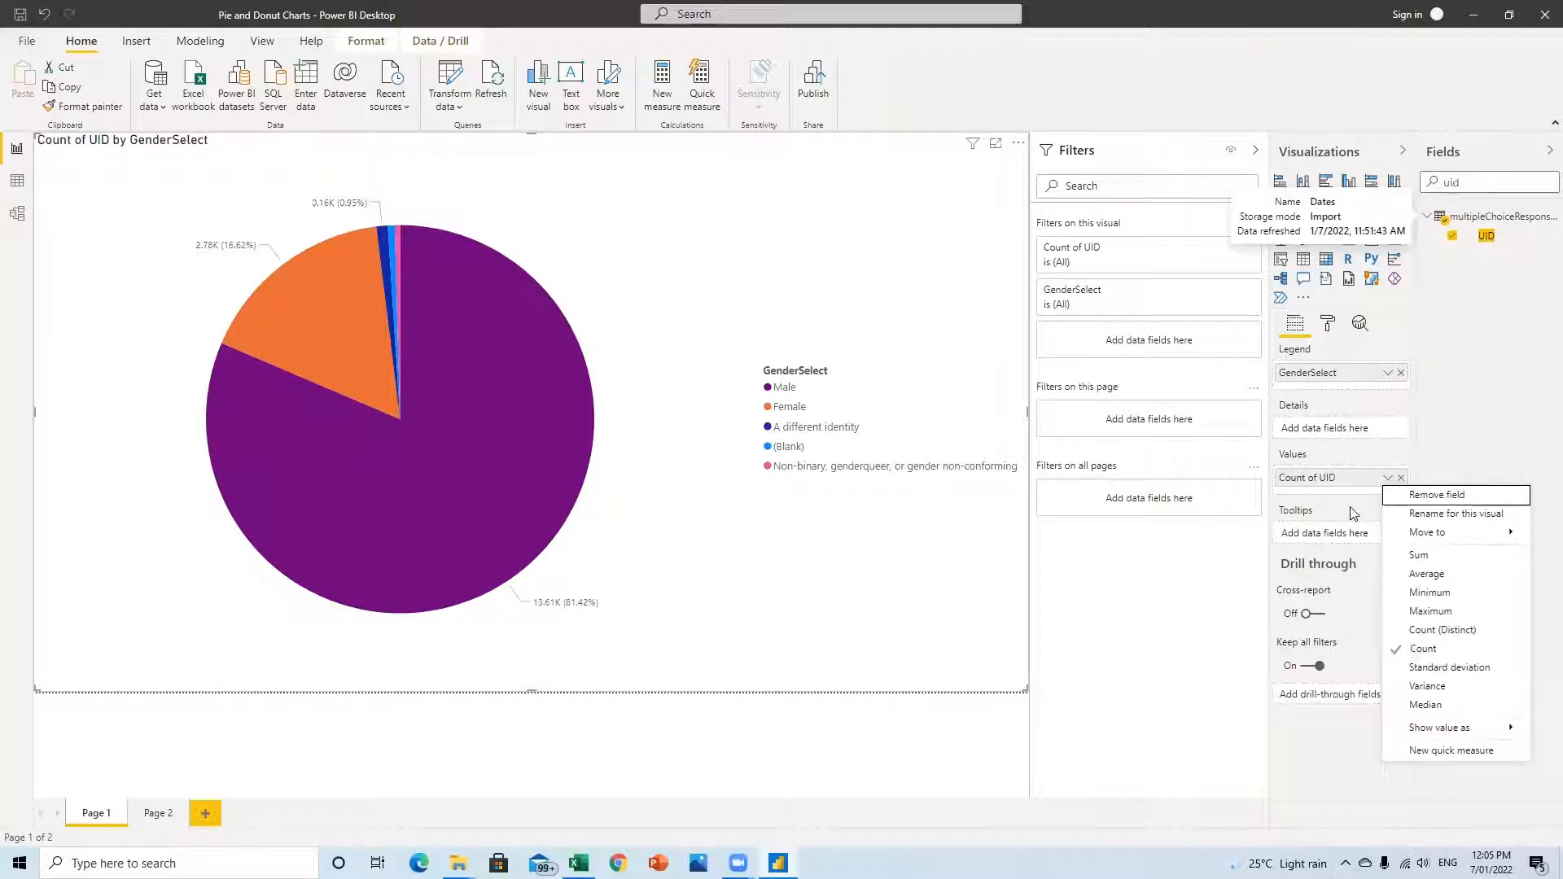
key("Escape")
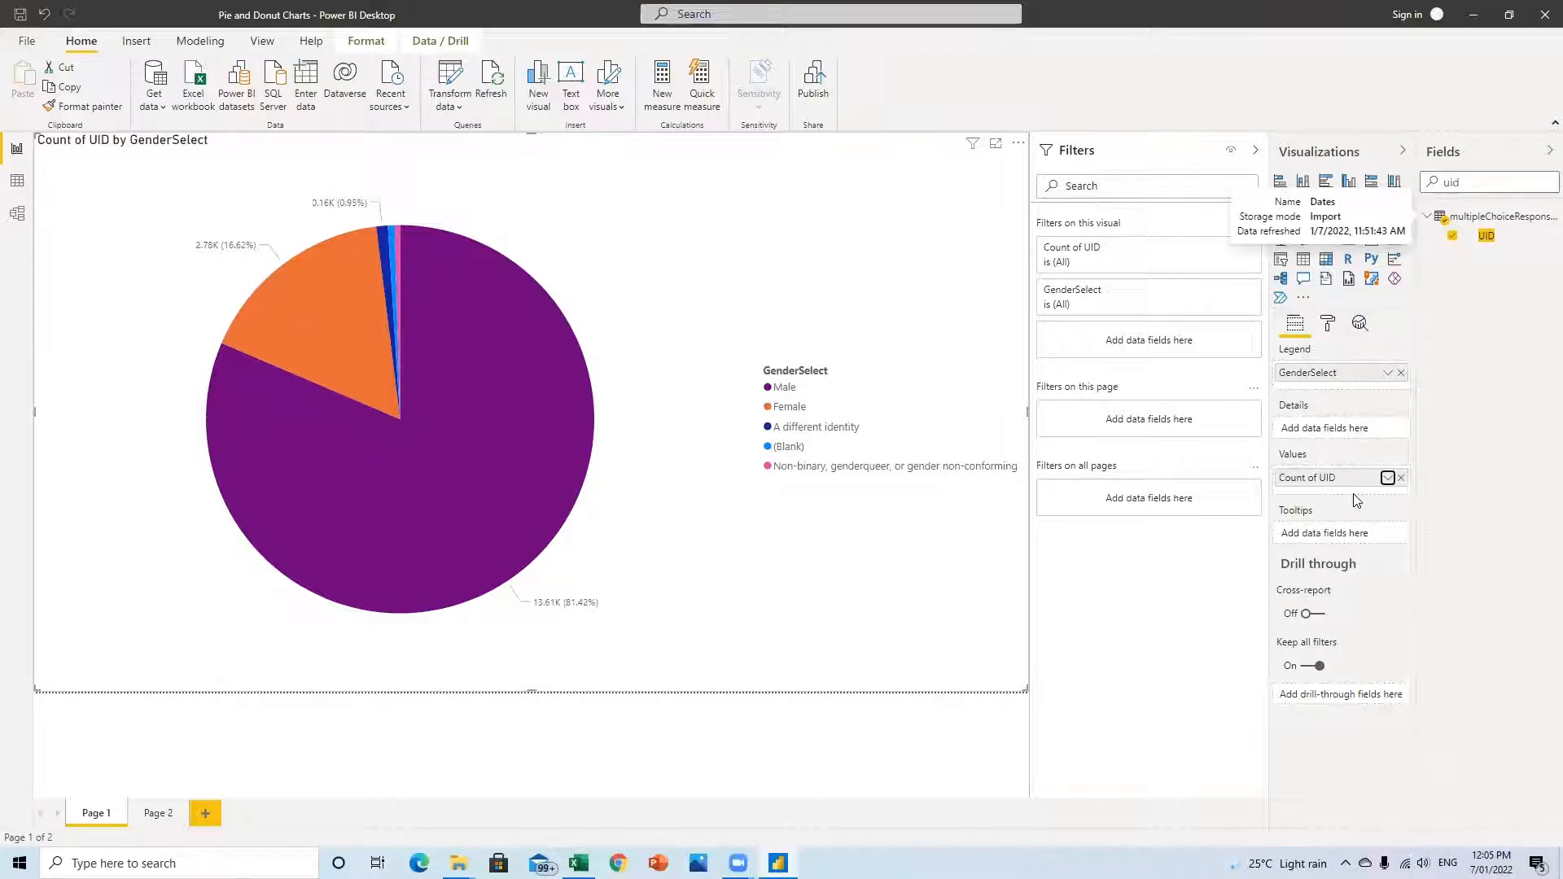
left_click(17, 180)
left_click(1259, 821)
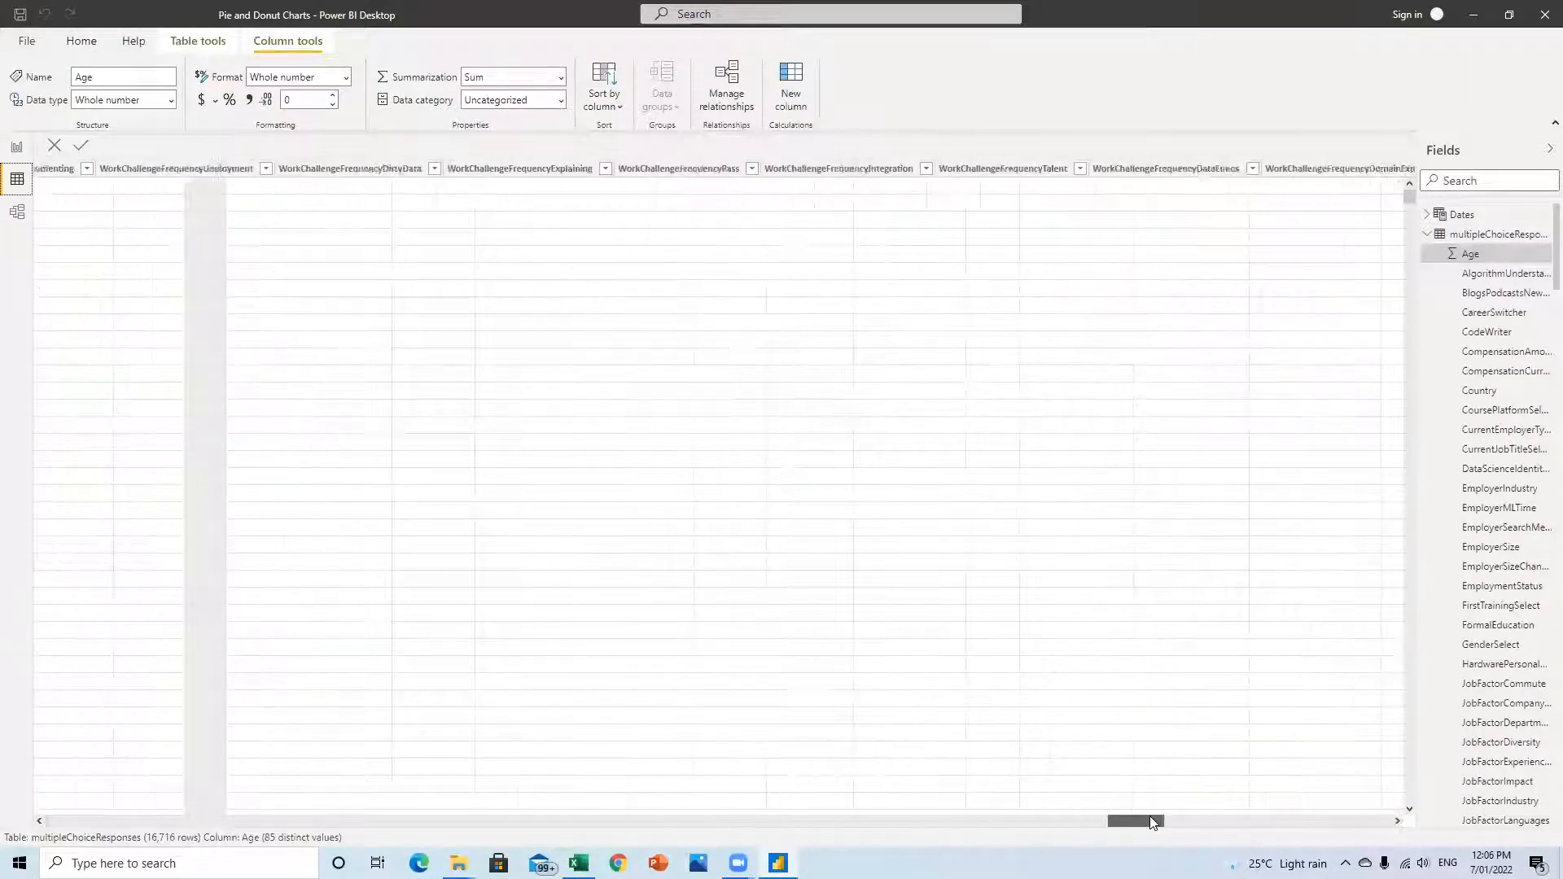
left_click(1258, 821)
left_click(1377, 822)
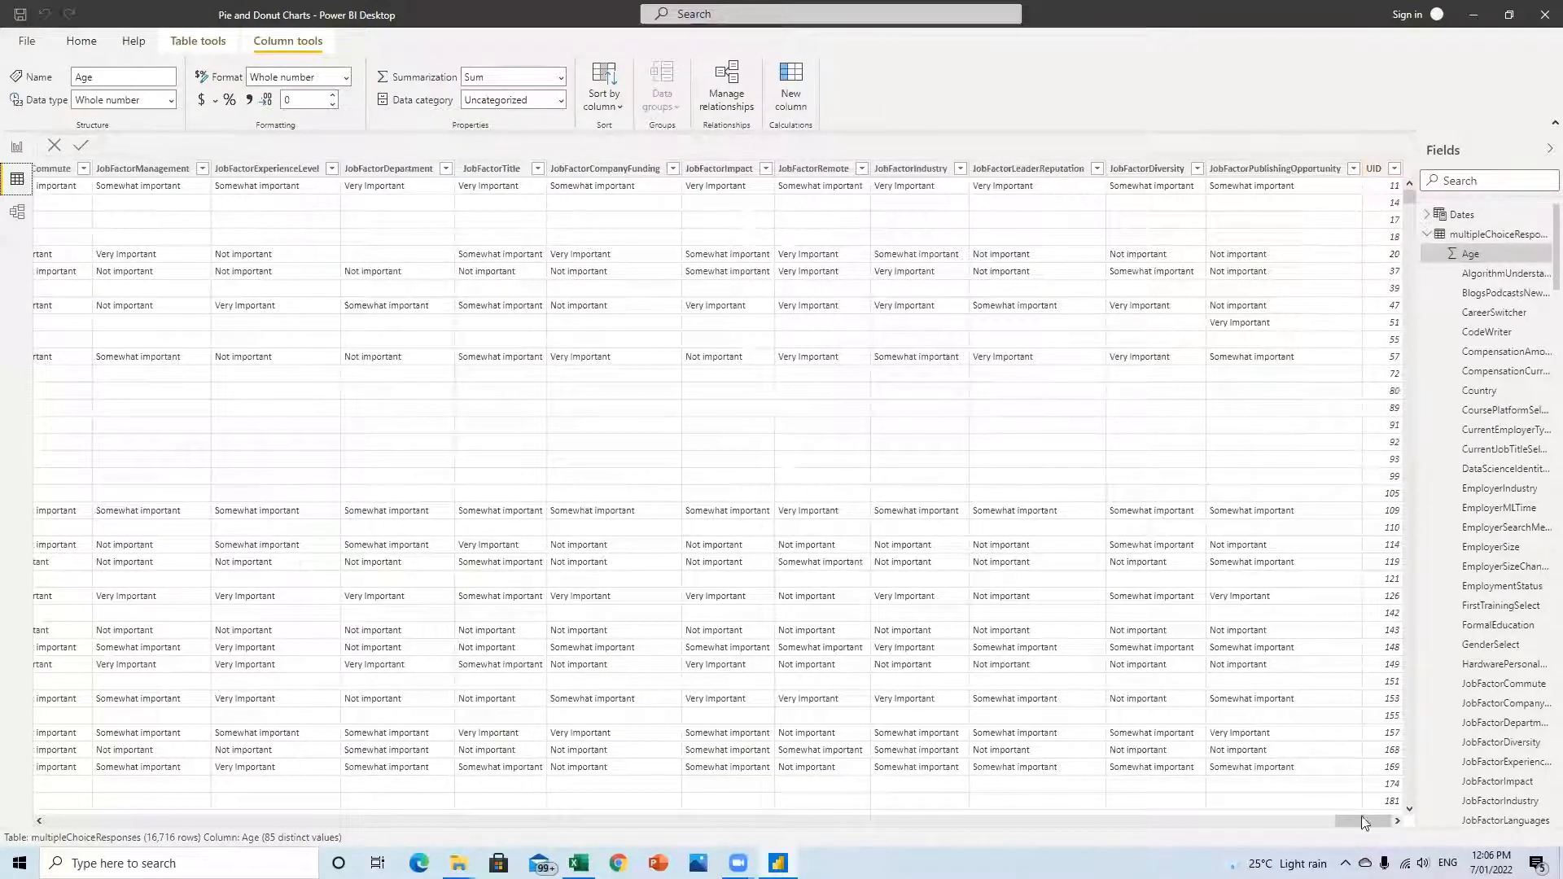
left_click(17, 147)
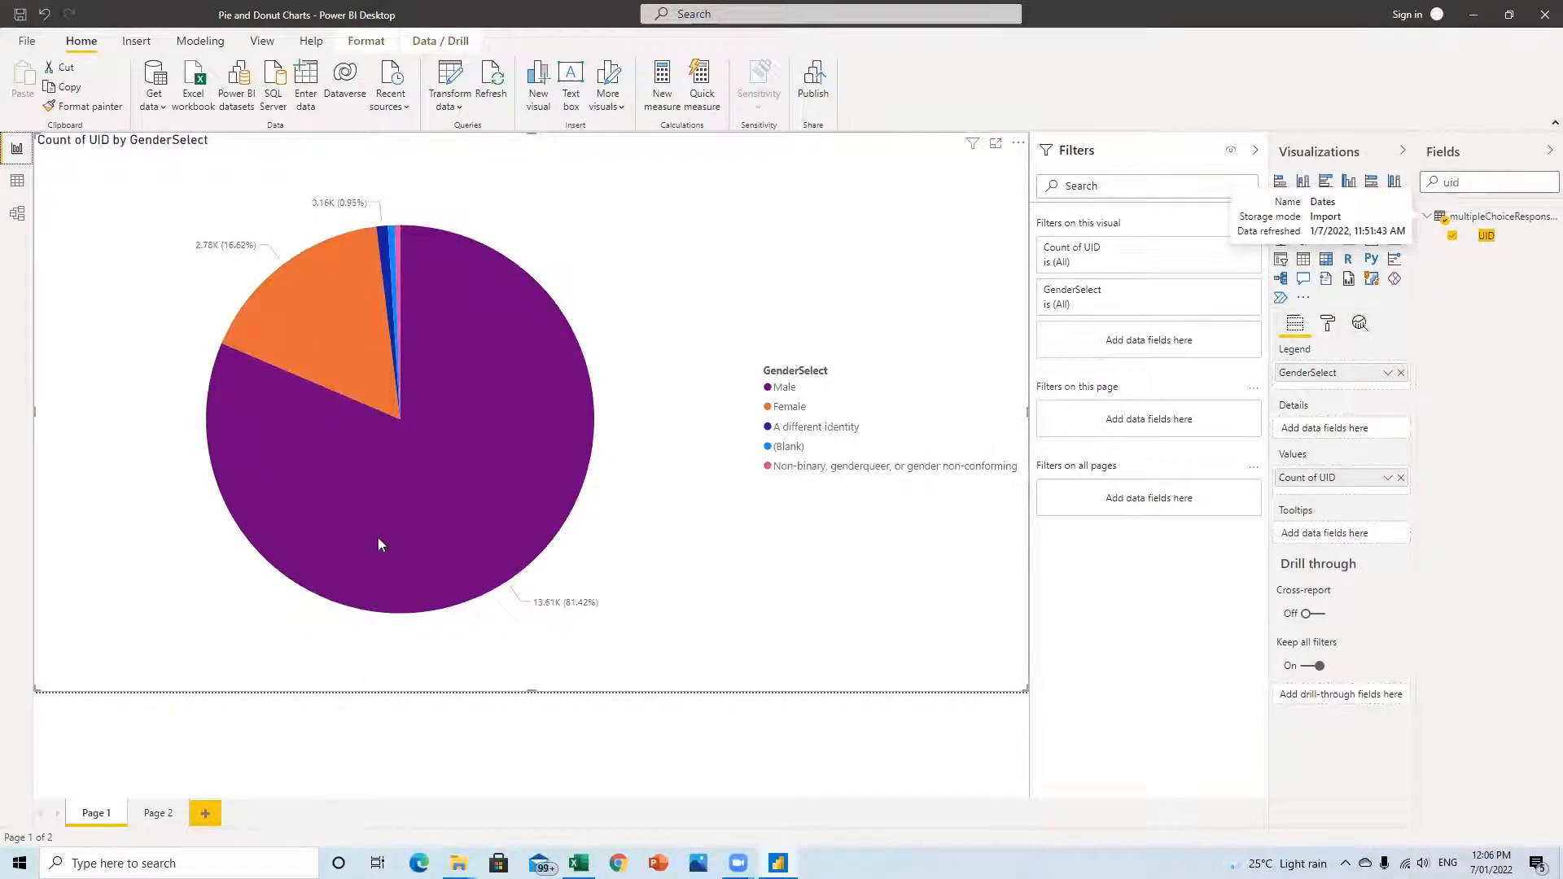
mouse_move(499, 306)
mouse_move(386, 236)
Open the pie chart's title formatting settings and select the whole title text.
left_click(1328, 325)
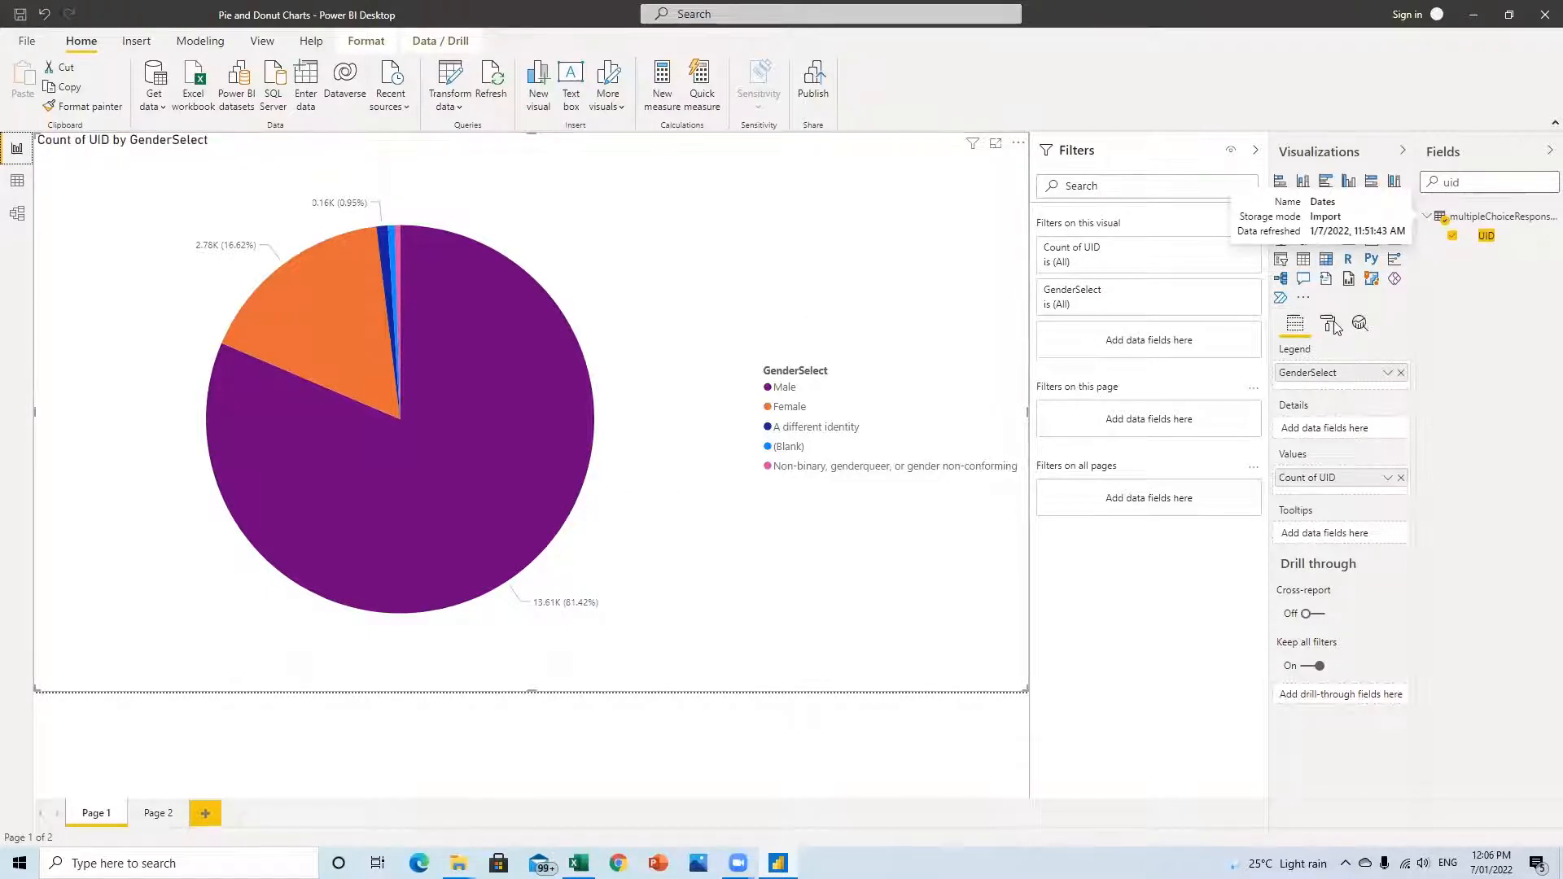
left_click(1300, 506)
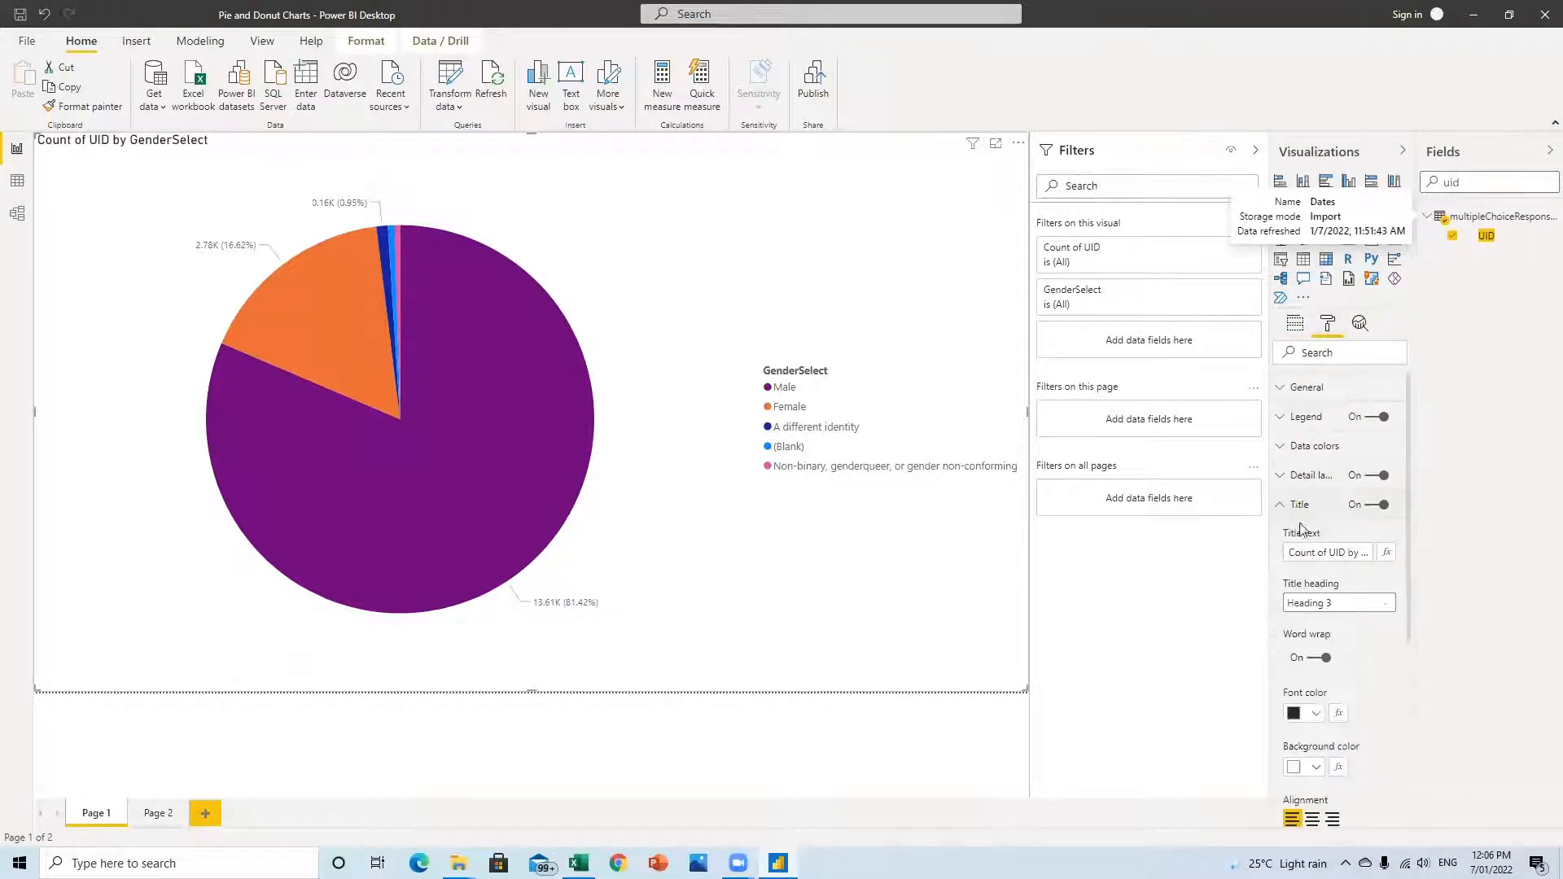
left_click_drag(1289, 551, 1410, 561)
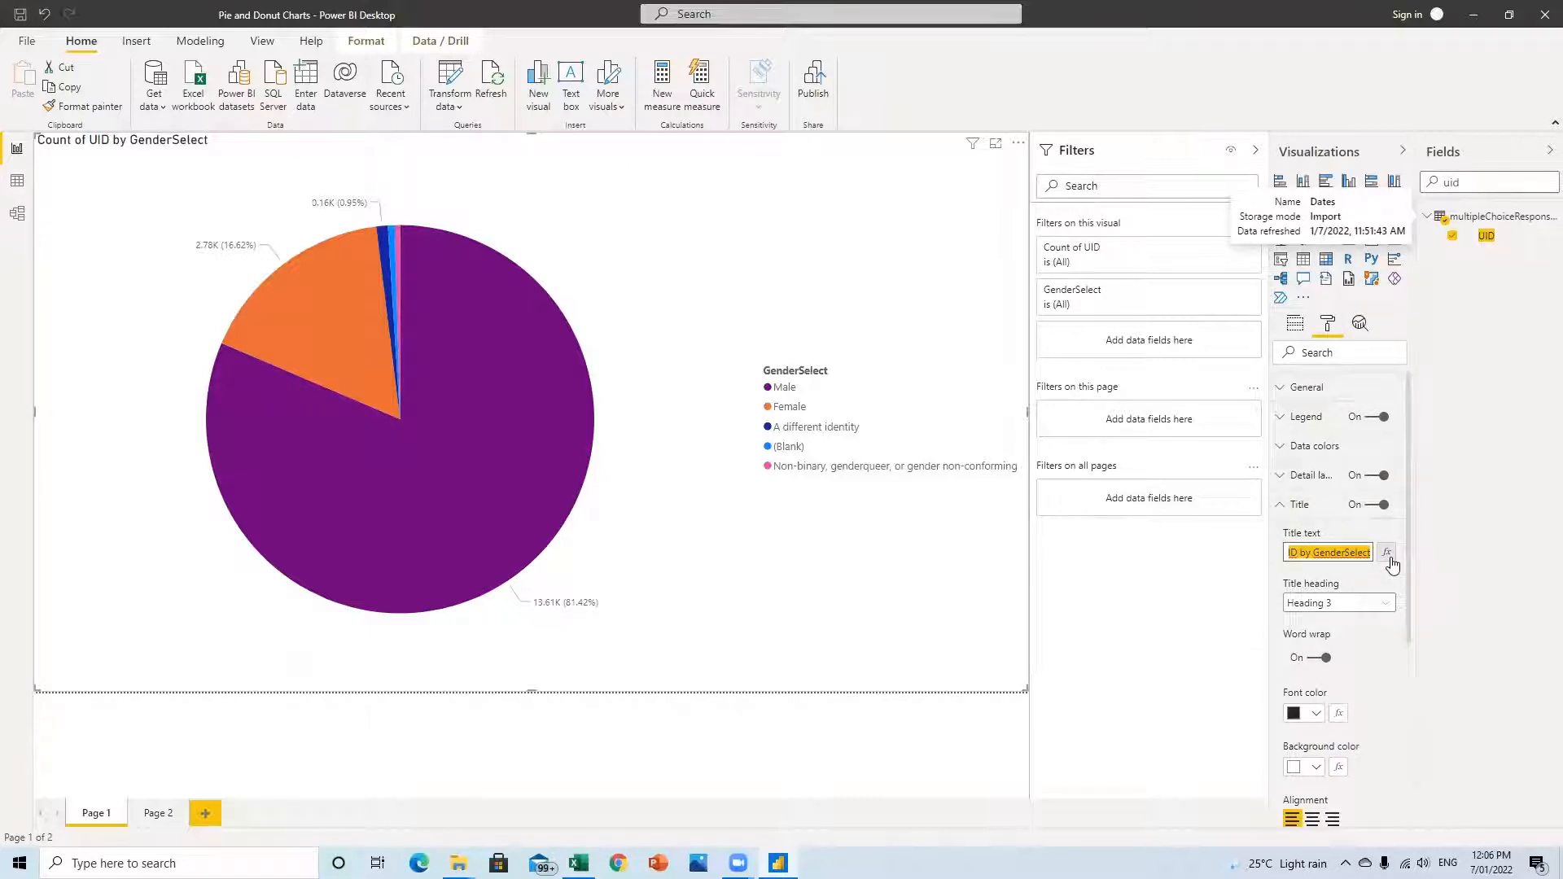
type("Distri")
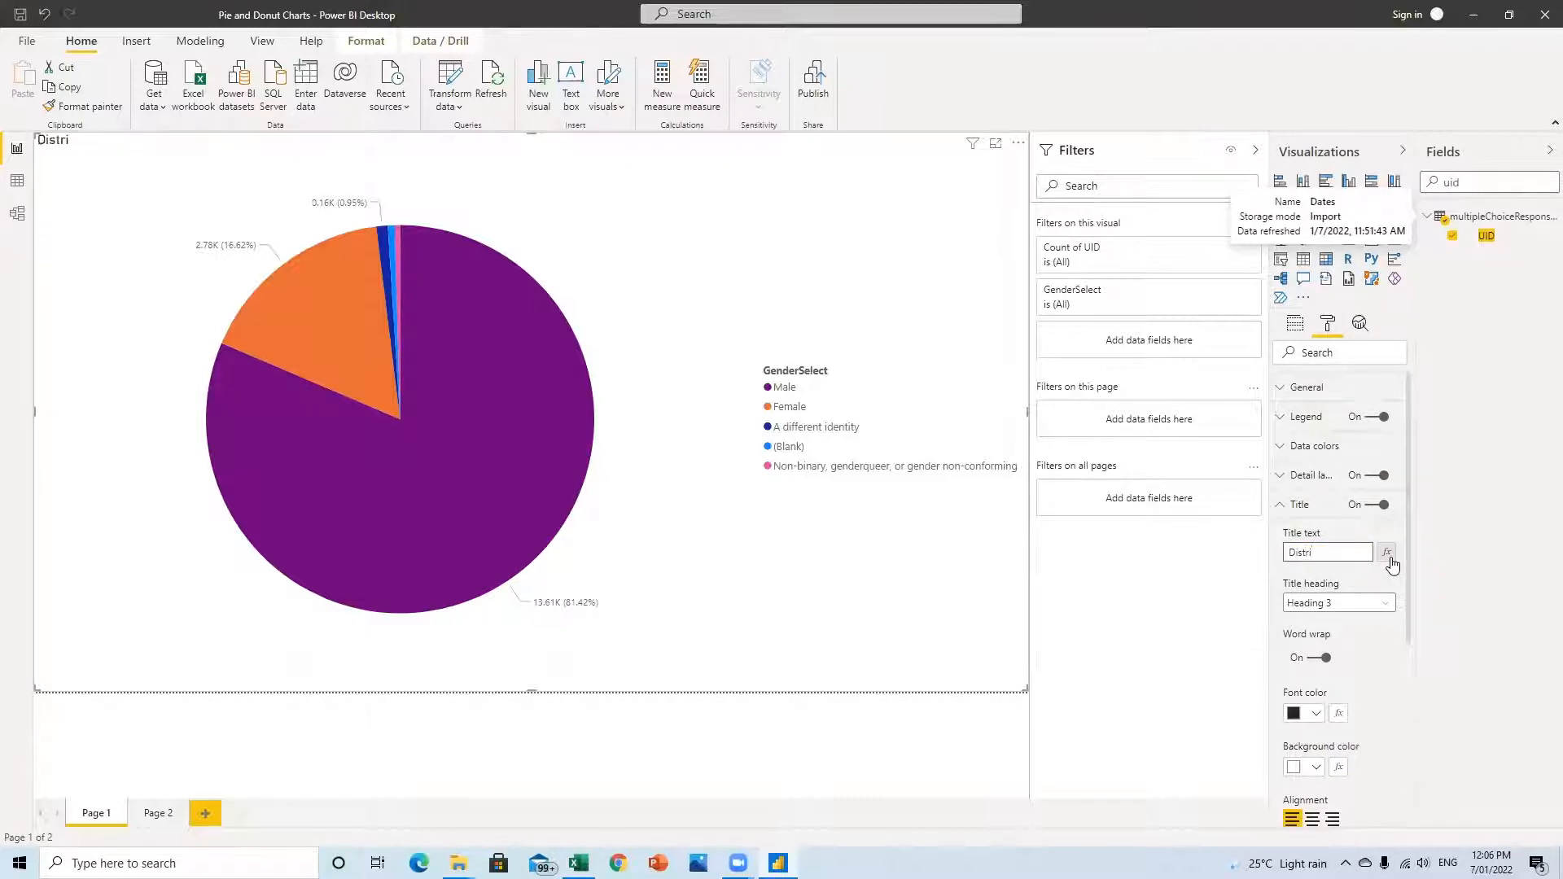
type("bution of Gender Respon")
key("BackSpace")
key("BackSpace")
key("BackSpace")
key("BackSpace")
key("BackSpace")
key("BackSpace")
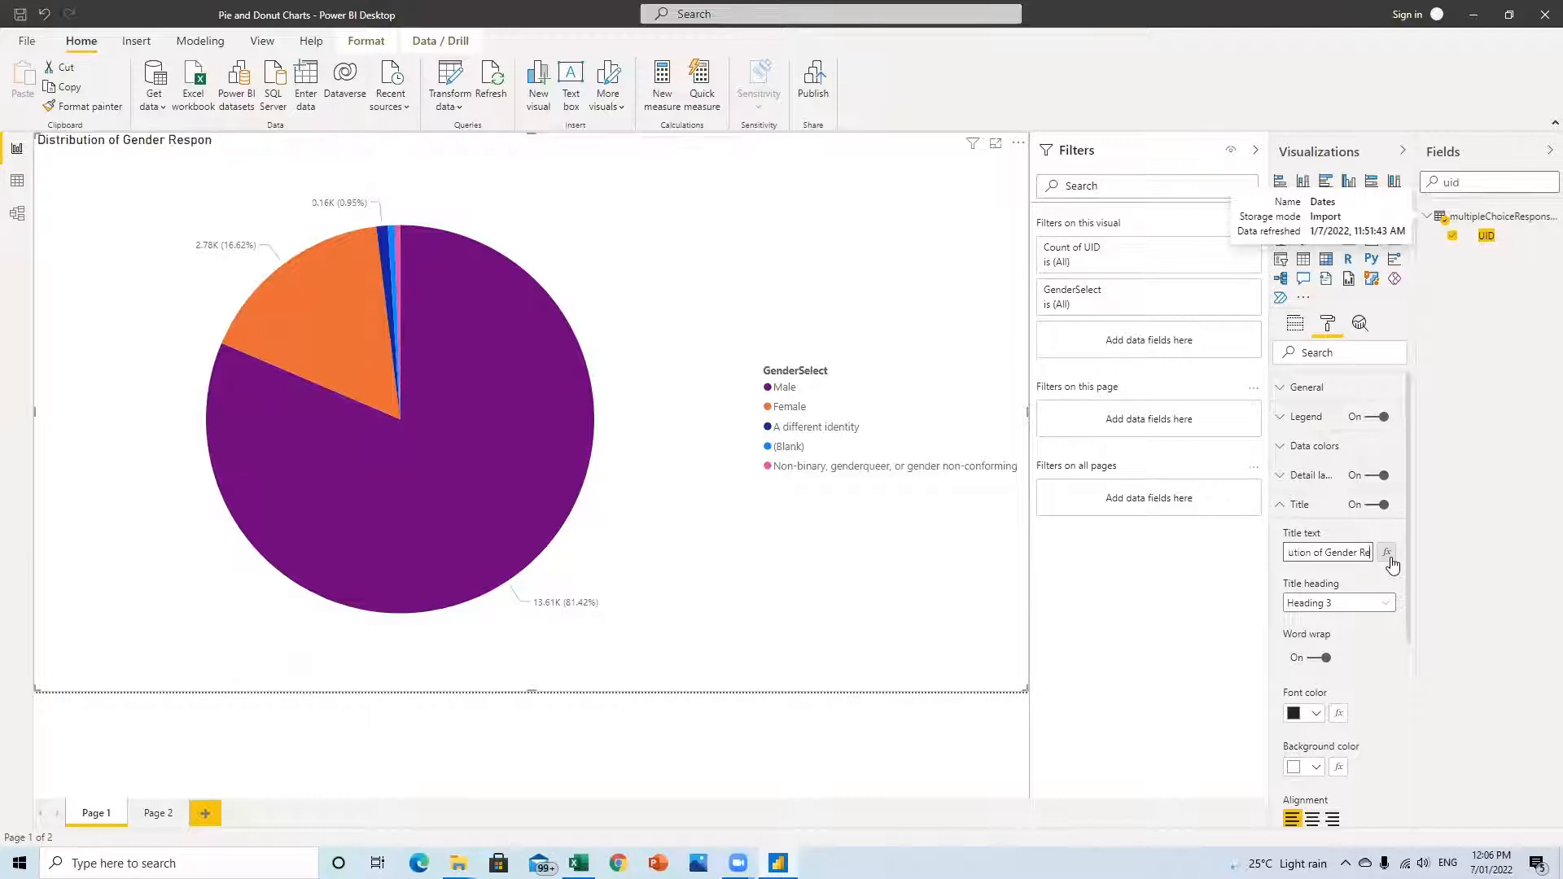
type("Survr")
key("BackSpace")
key("BackSpace")
key("BackSpace")
key("BackSpace")
key("BackSpace")
key("BackSpace")
key("BackSpace")
key("BackSpace")
key("BackSpace")
key("BackSpace")
key("BackSpace")
key("BackSpace")
key("BackSpace")
key("BackSpace")
key("BackSpace")
key("BackSpace")
key("BackSpace")
key("BackSpace")
key("BackSpace")
key("BackSpace")
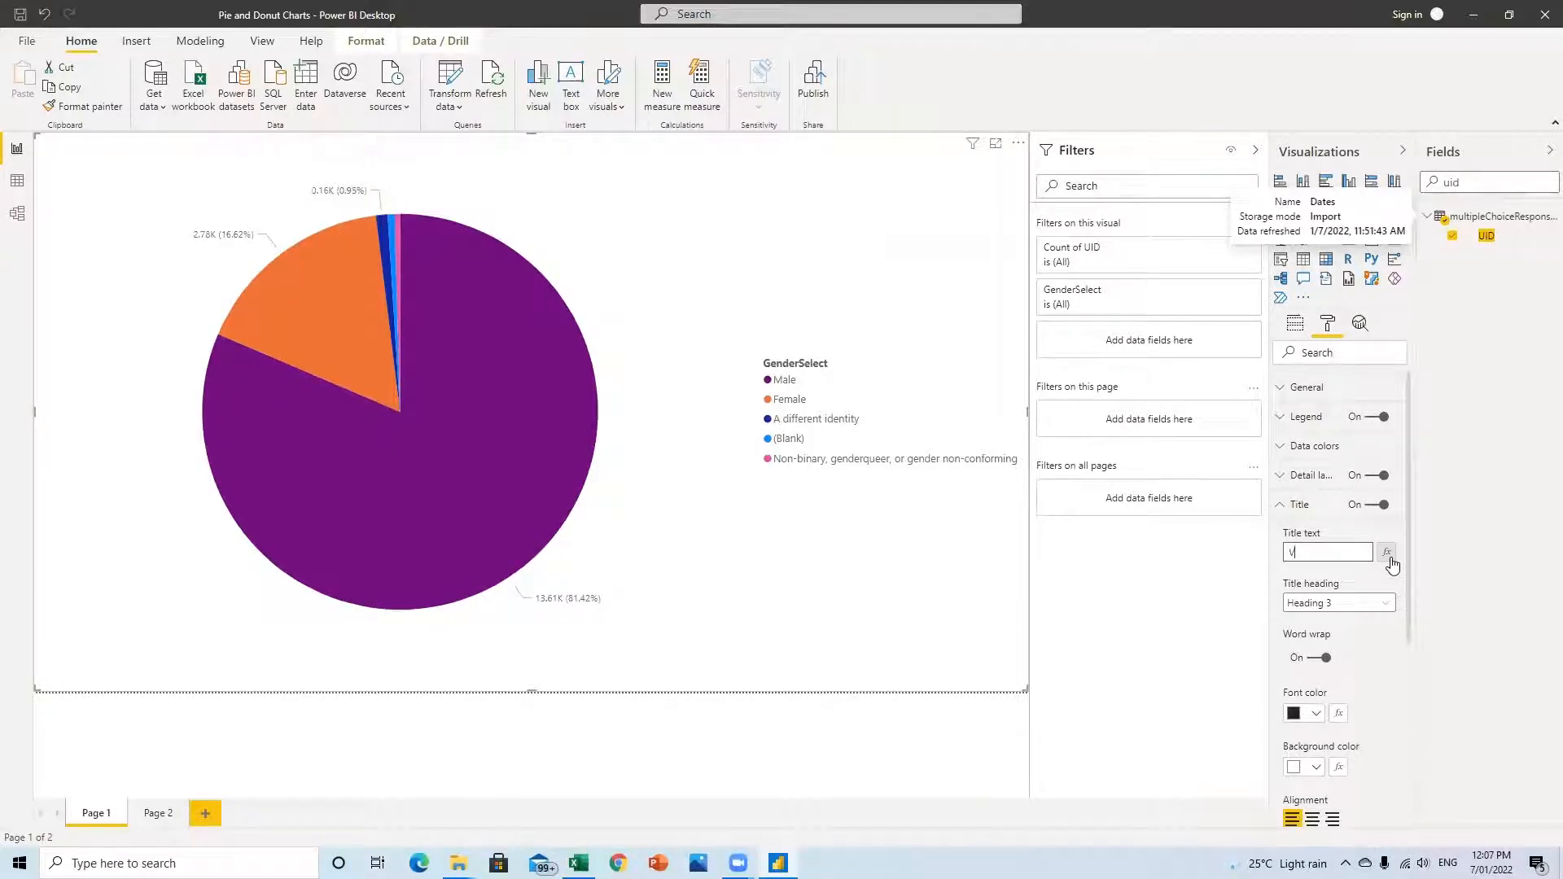
Title the pie chart "Volume of Surveys by Gender".
type("Vole")
key("BackSpace")
type("u")
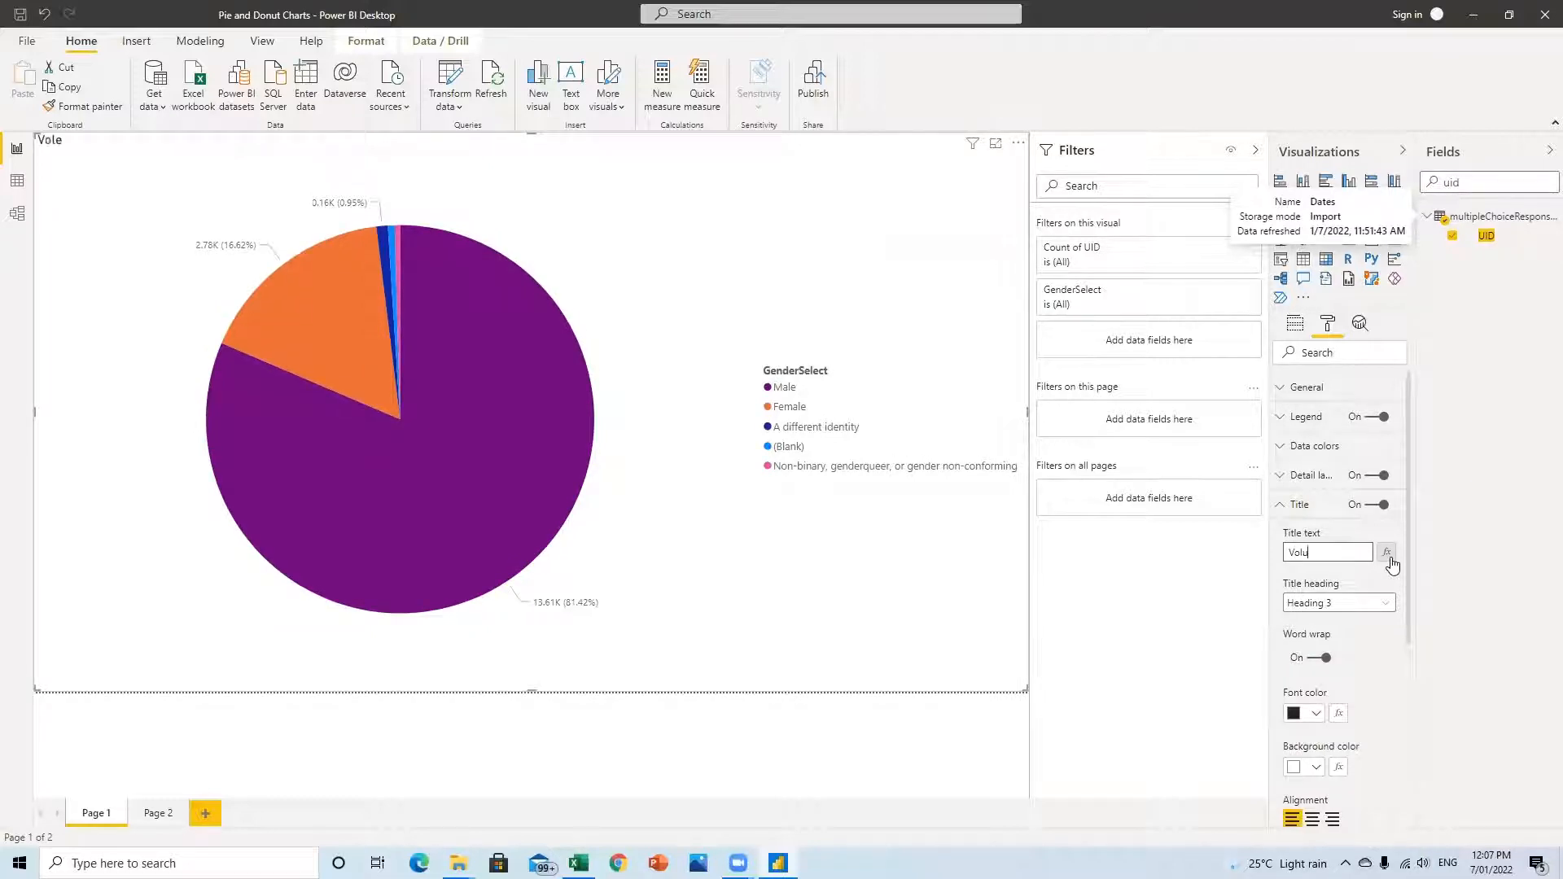
type("me of S")
type("urveys by Gende")
type("r")
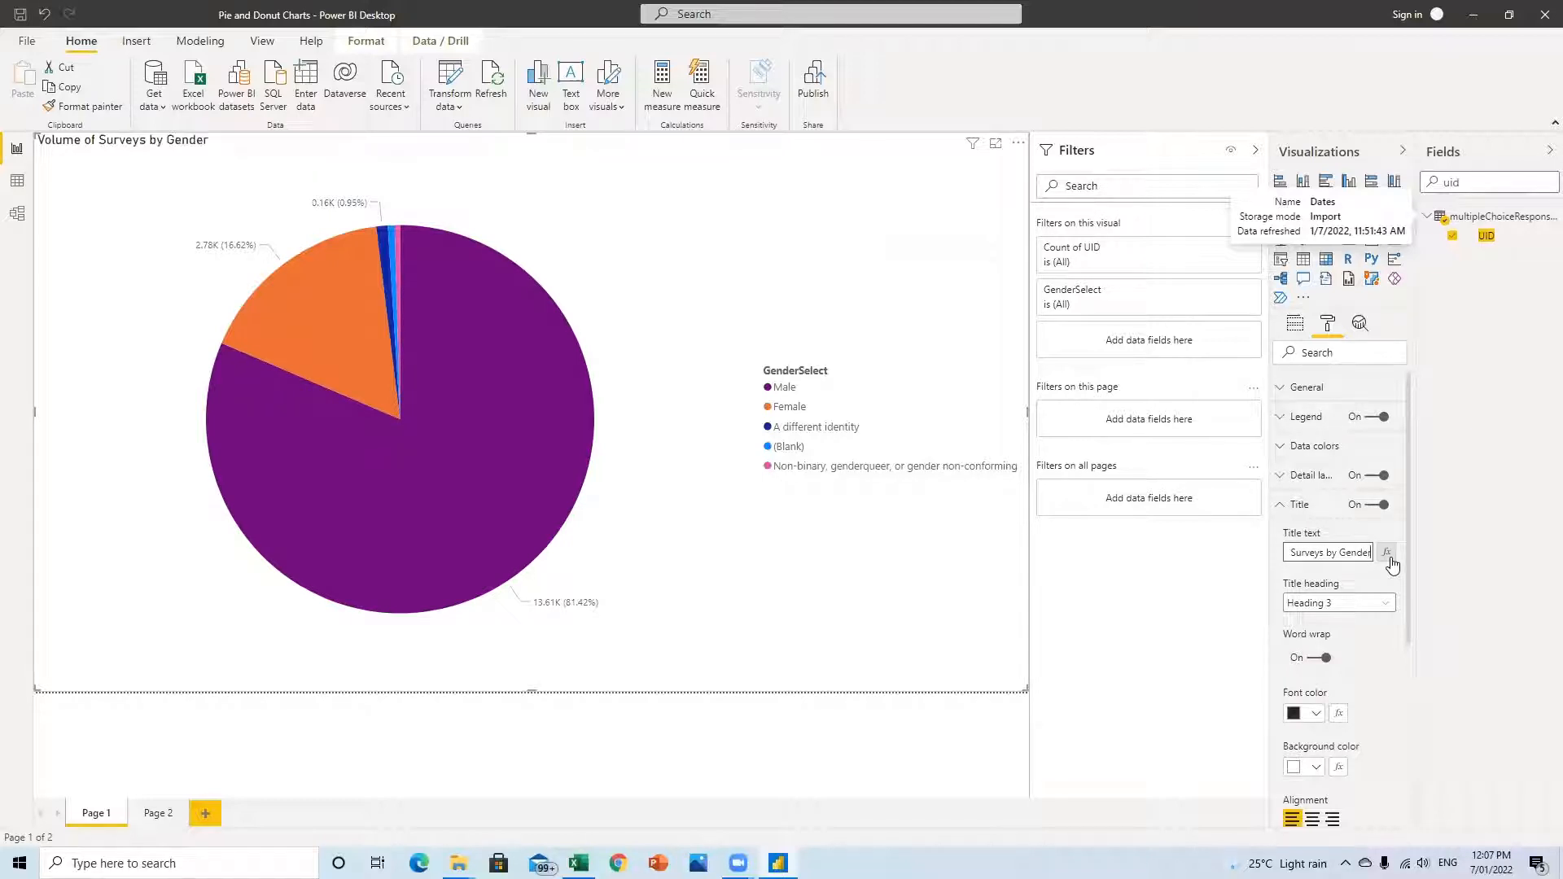
Center the chart title and give it a white font on a dark blue background.
left_click(1311, 819)
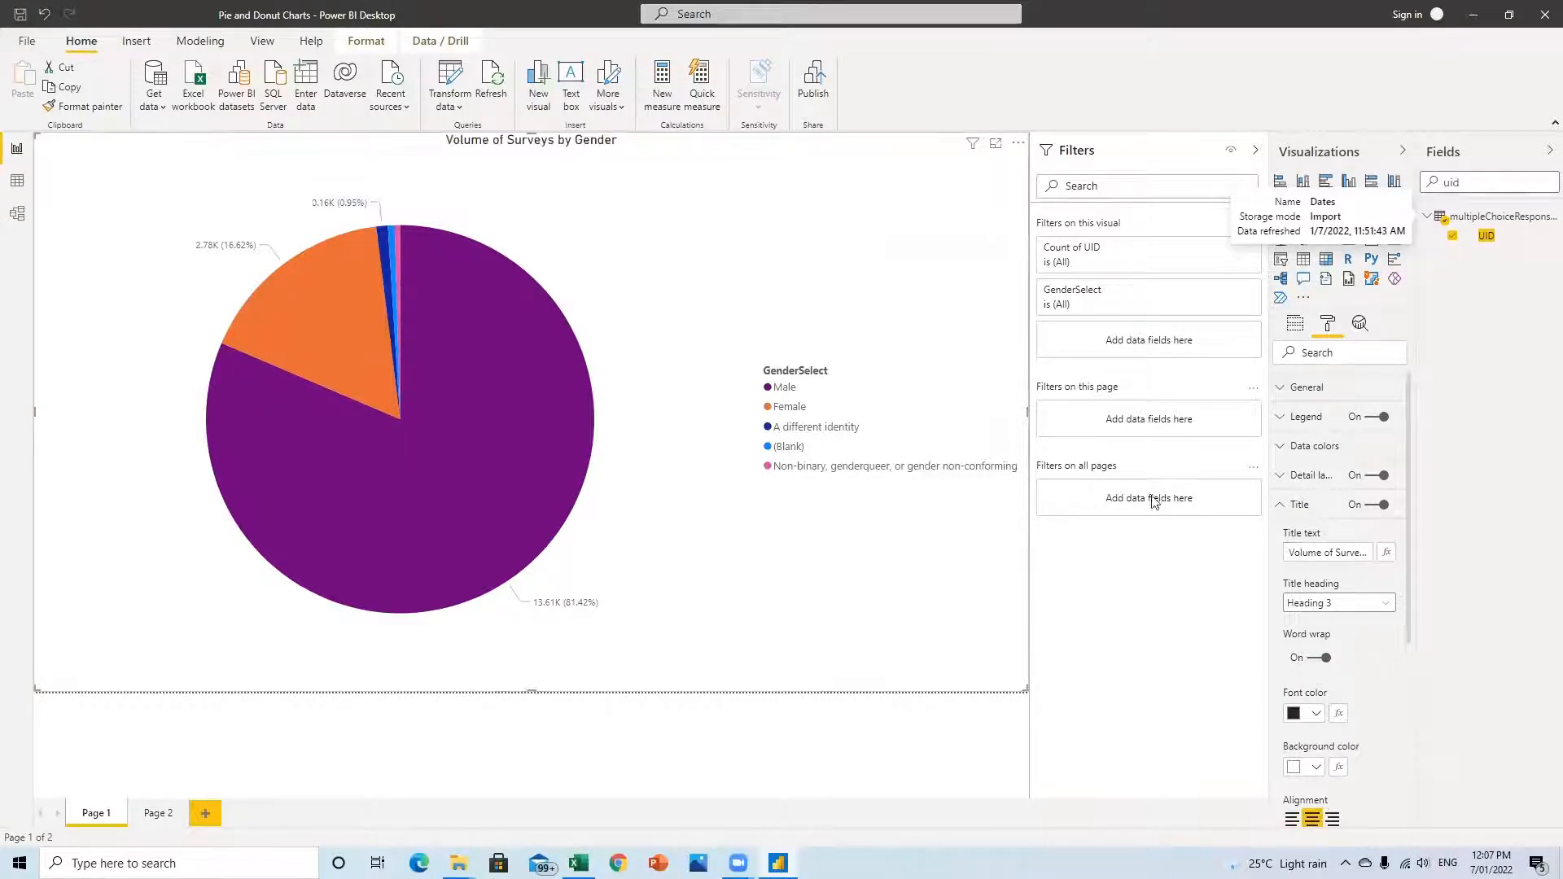
left_click(1316, 714)
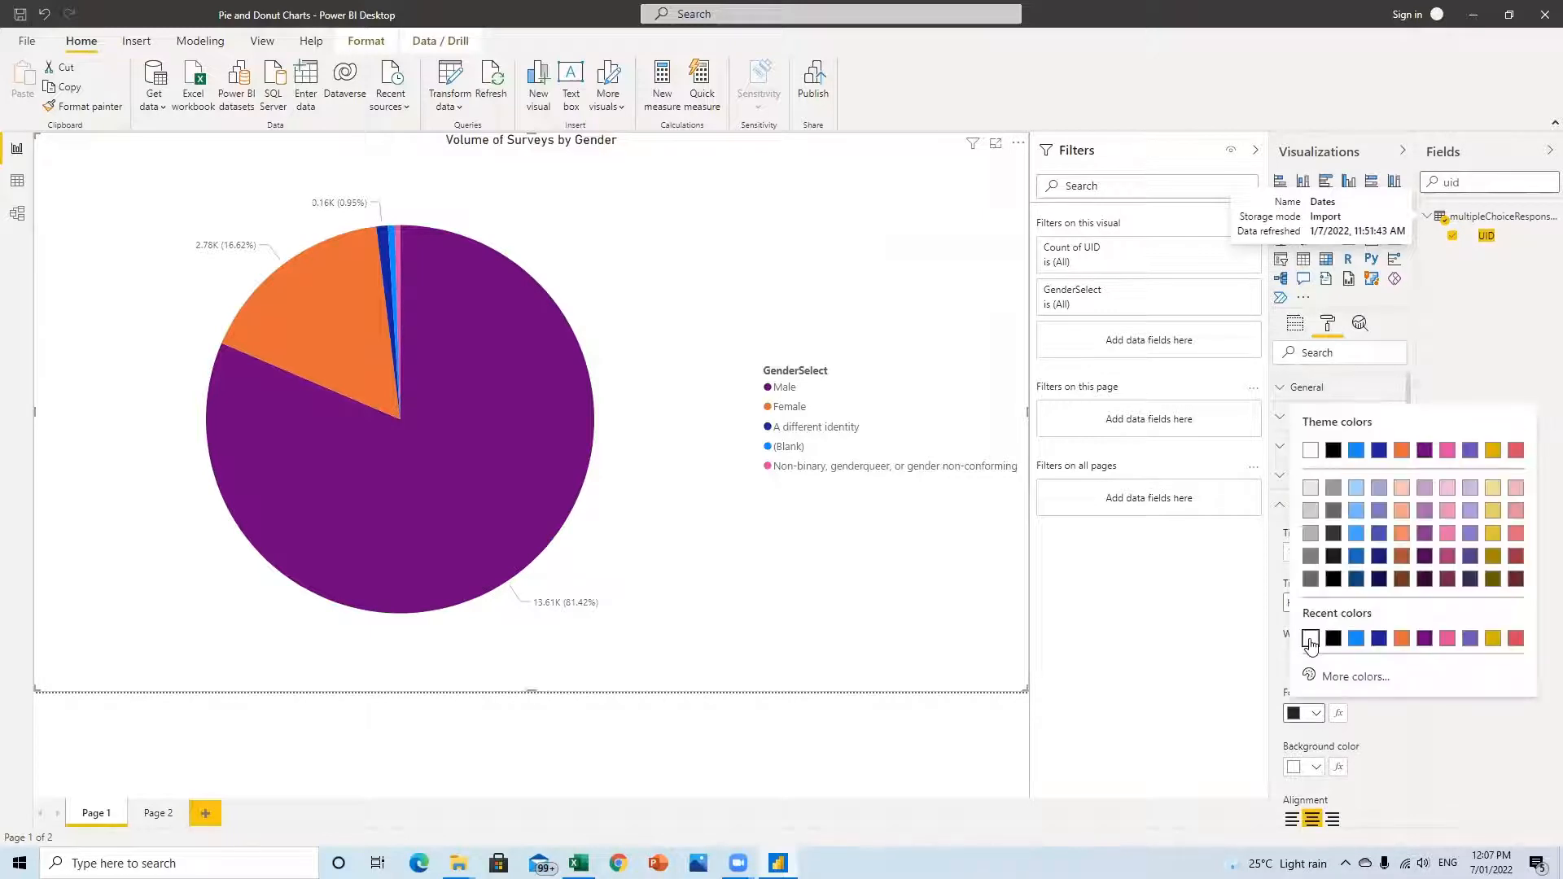
left_click(1310, 639)
left_click(1311, 767)
left_click(1379, 654)
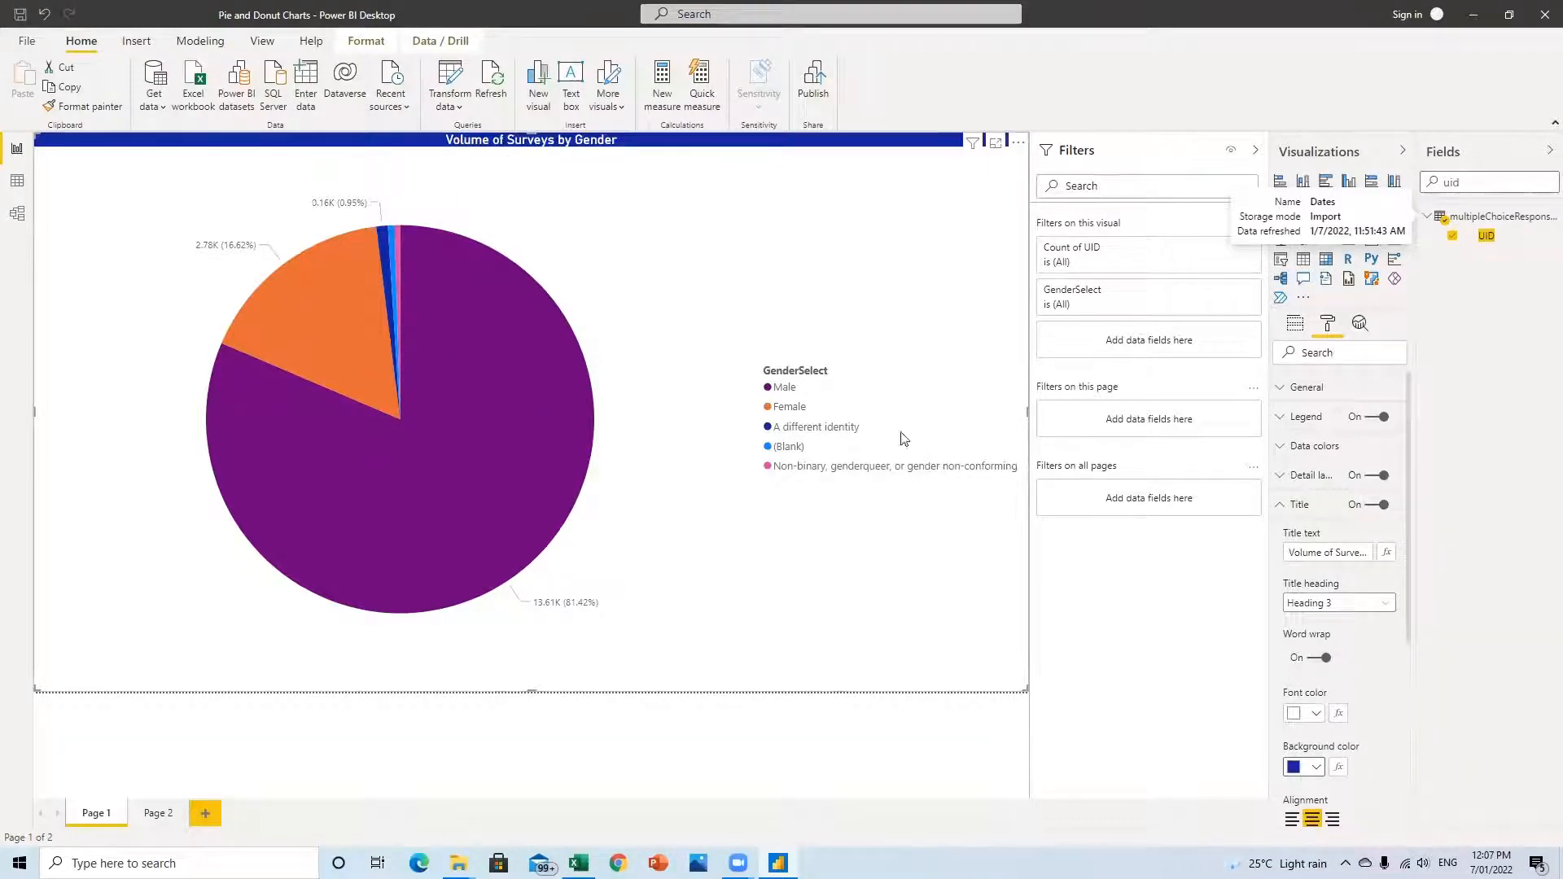
Increase the chart title's text size to 20 pt.
scroll(1327, 635, "down", 3)
left_click(1327, 623)
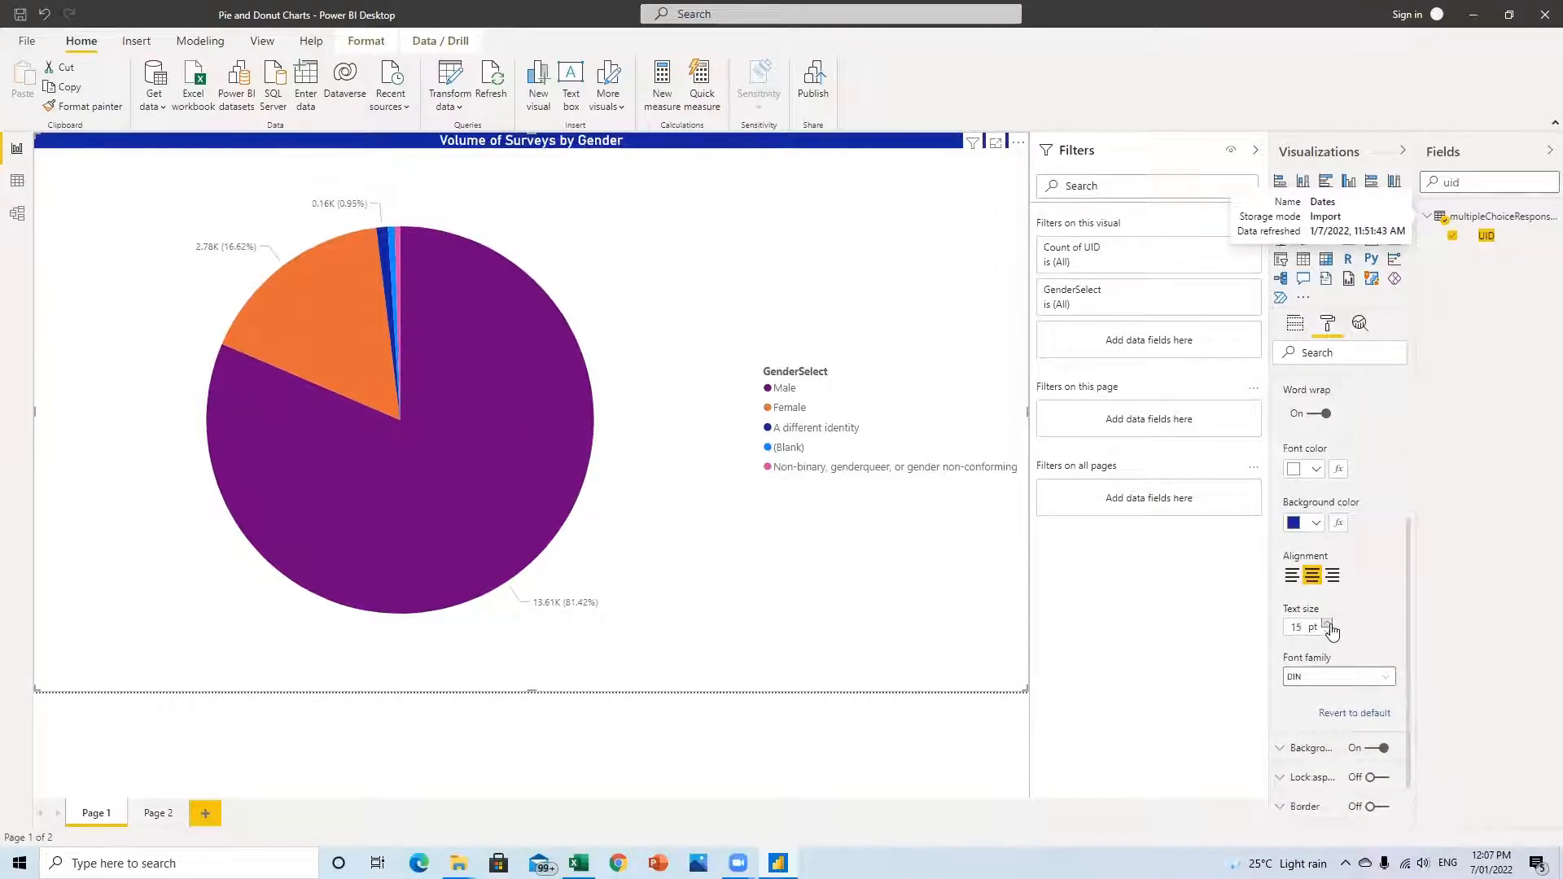
left_click(1327, 623)
left_click(1327, 623)
left_click(1327, 624)
left_click(1327, 623)
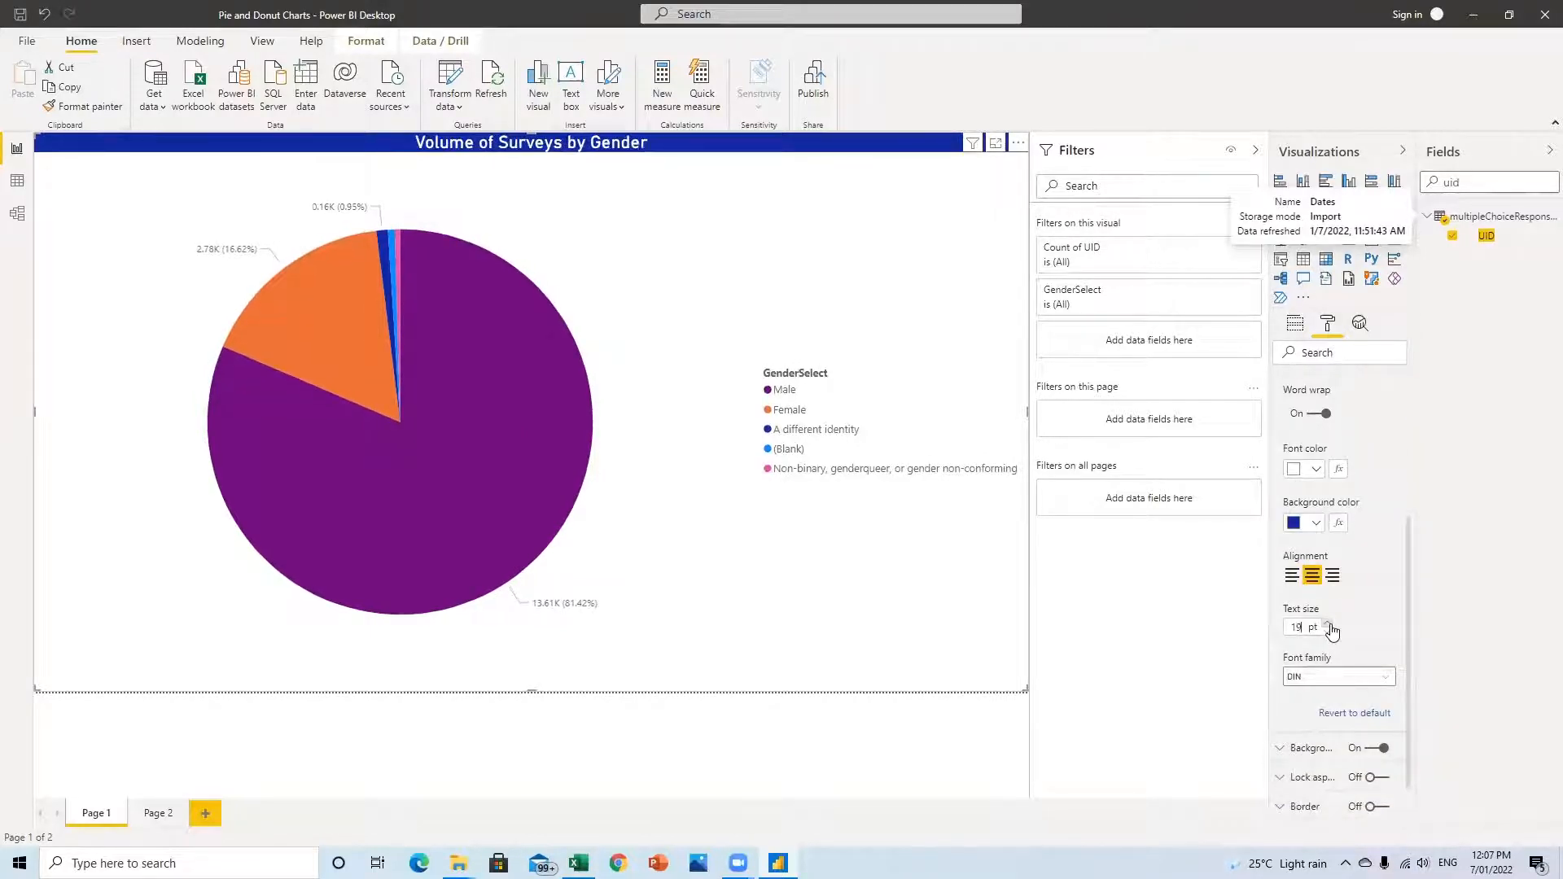
left_click(1327, 624)
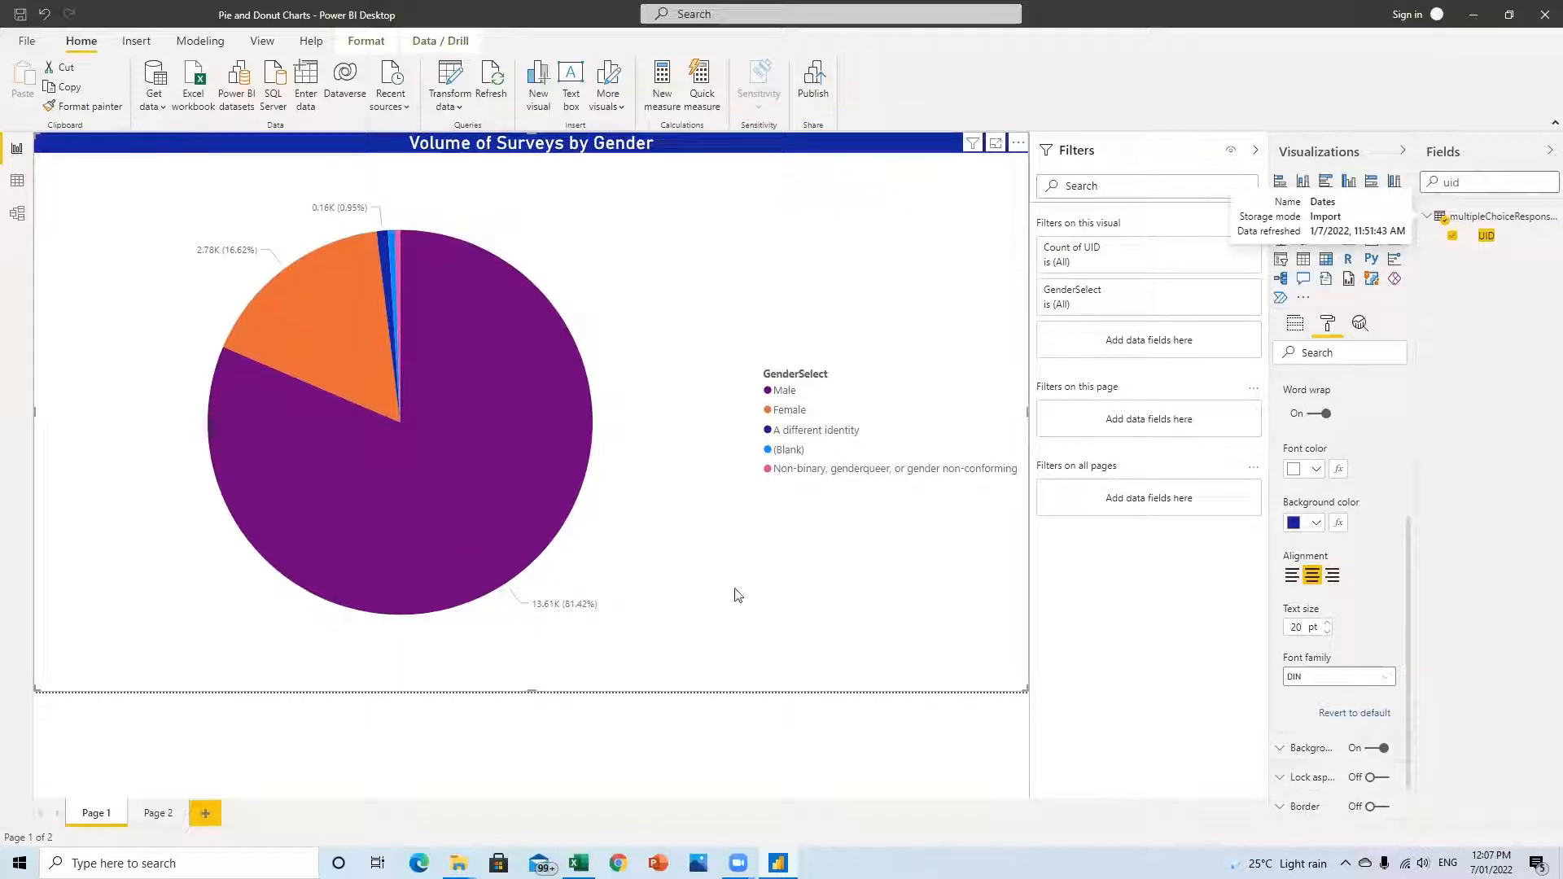
Shrink the pie chart to about two thirds of the page width and move it toward the middle of the page.
left_click_drag(1025, 689, 729, 579)
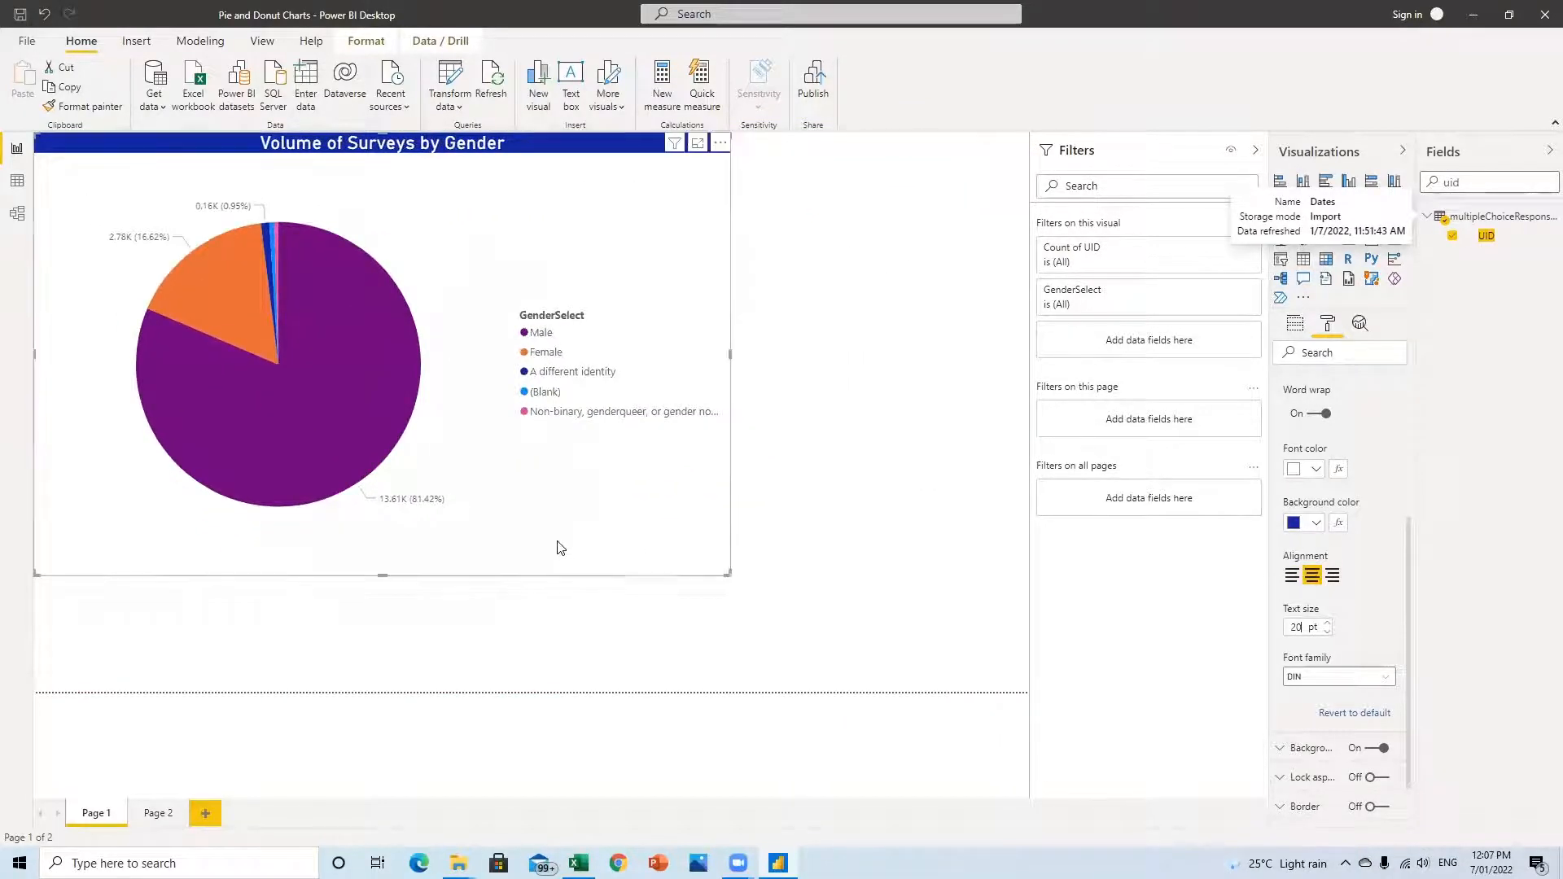
left_click_drag(558, 548, 687, 595)
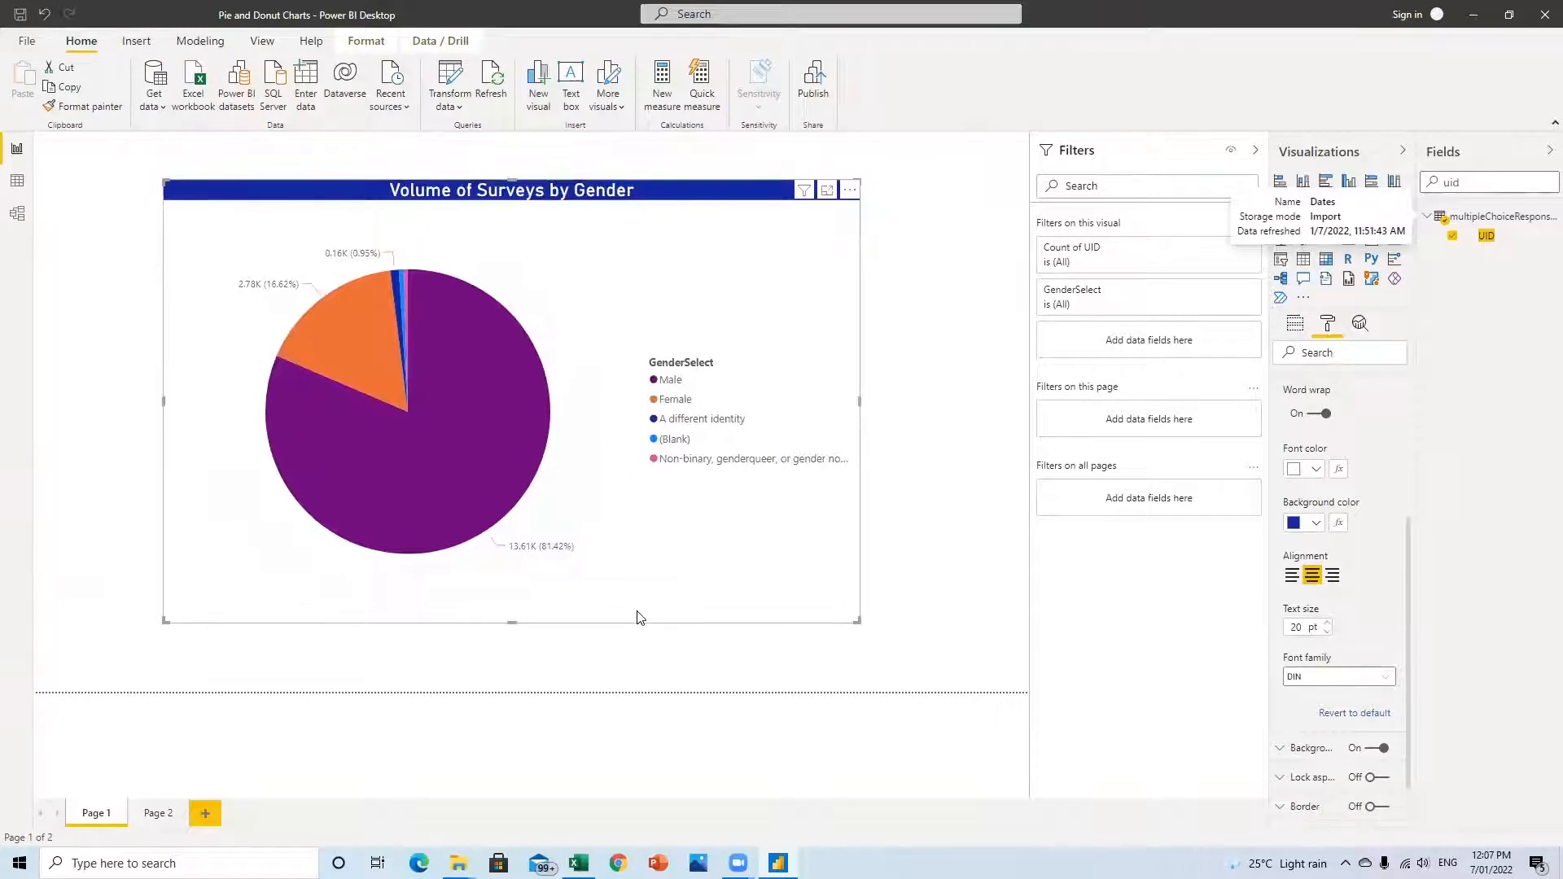
Recolor the pie chart's Male slice medium blue and its Female slice dark purple.
scroll(1303, 521, "up", 5)
left_click(1300, 502)
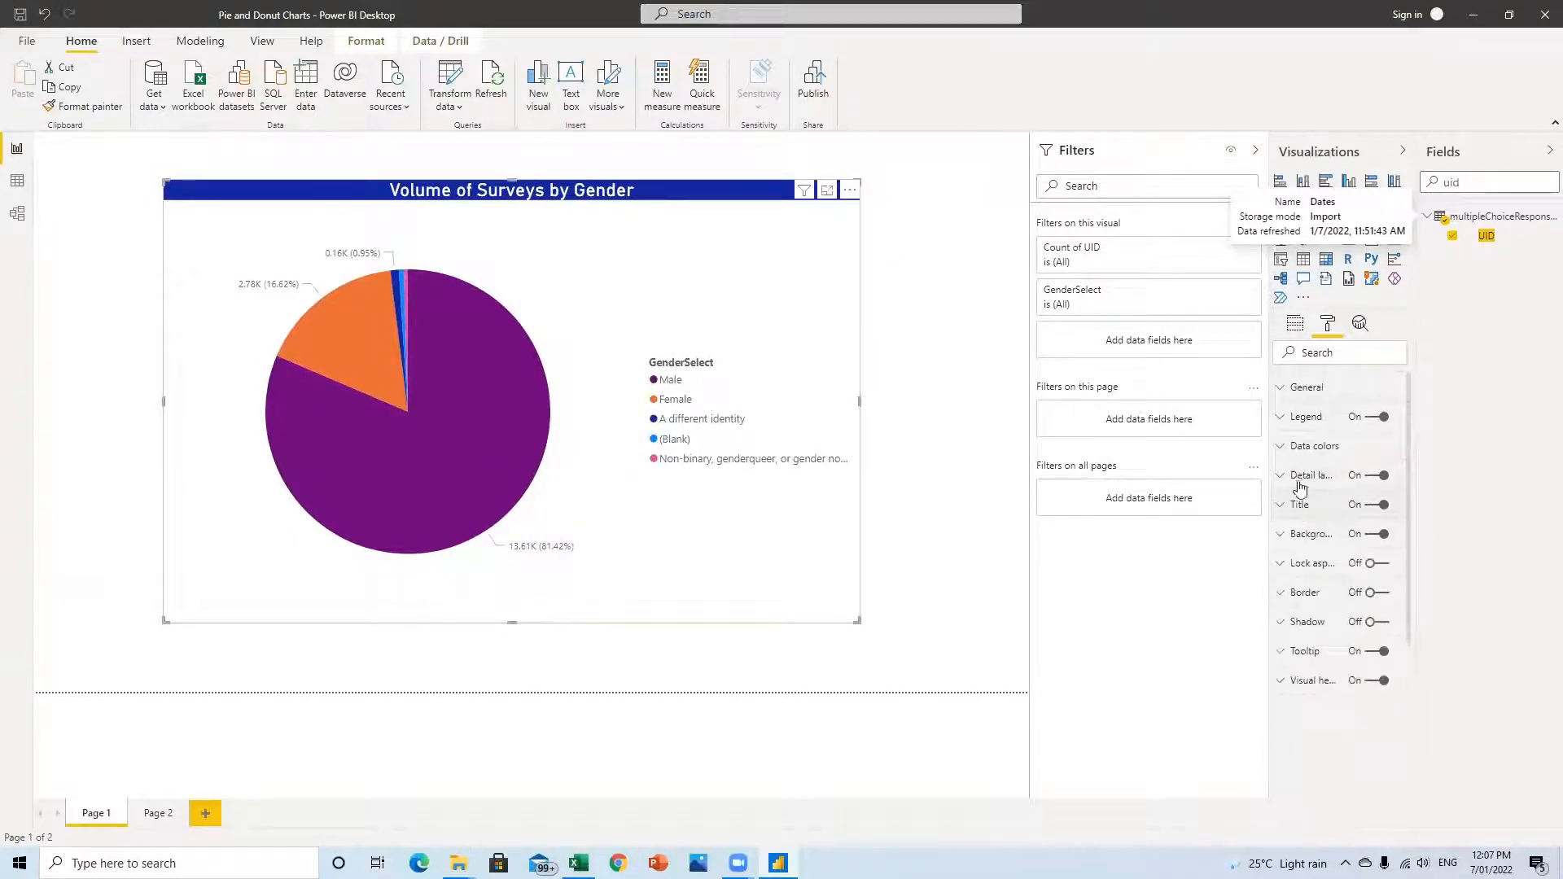
left_click(1299, 446)
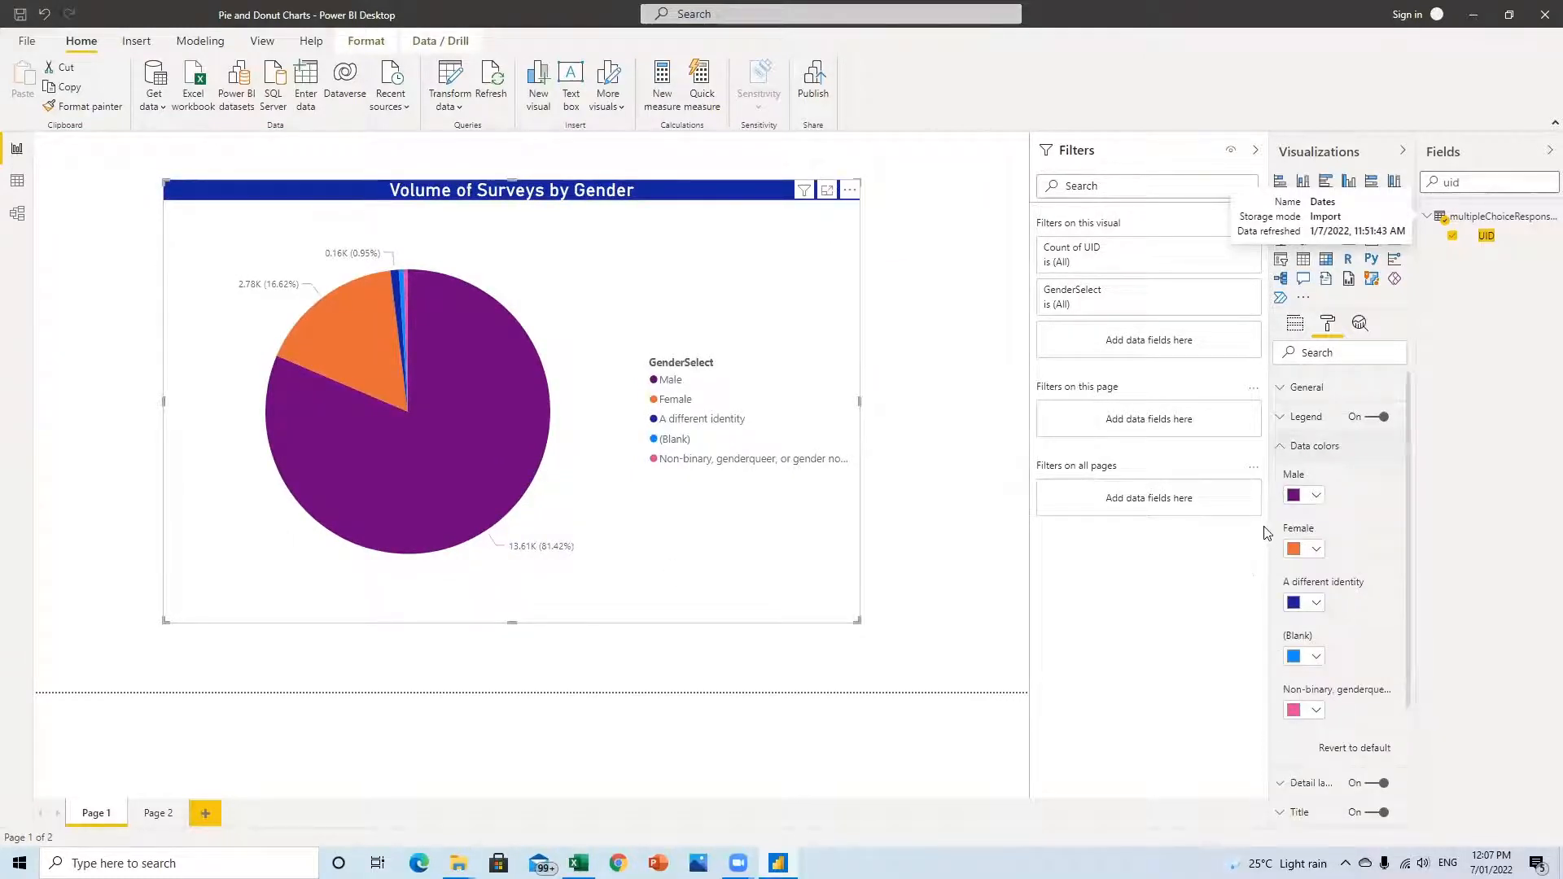
left_click(1315, 495)
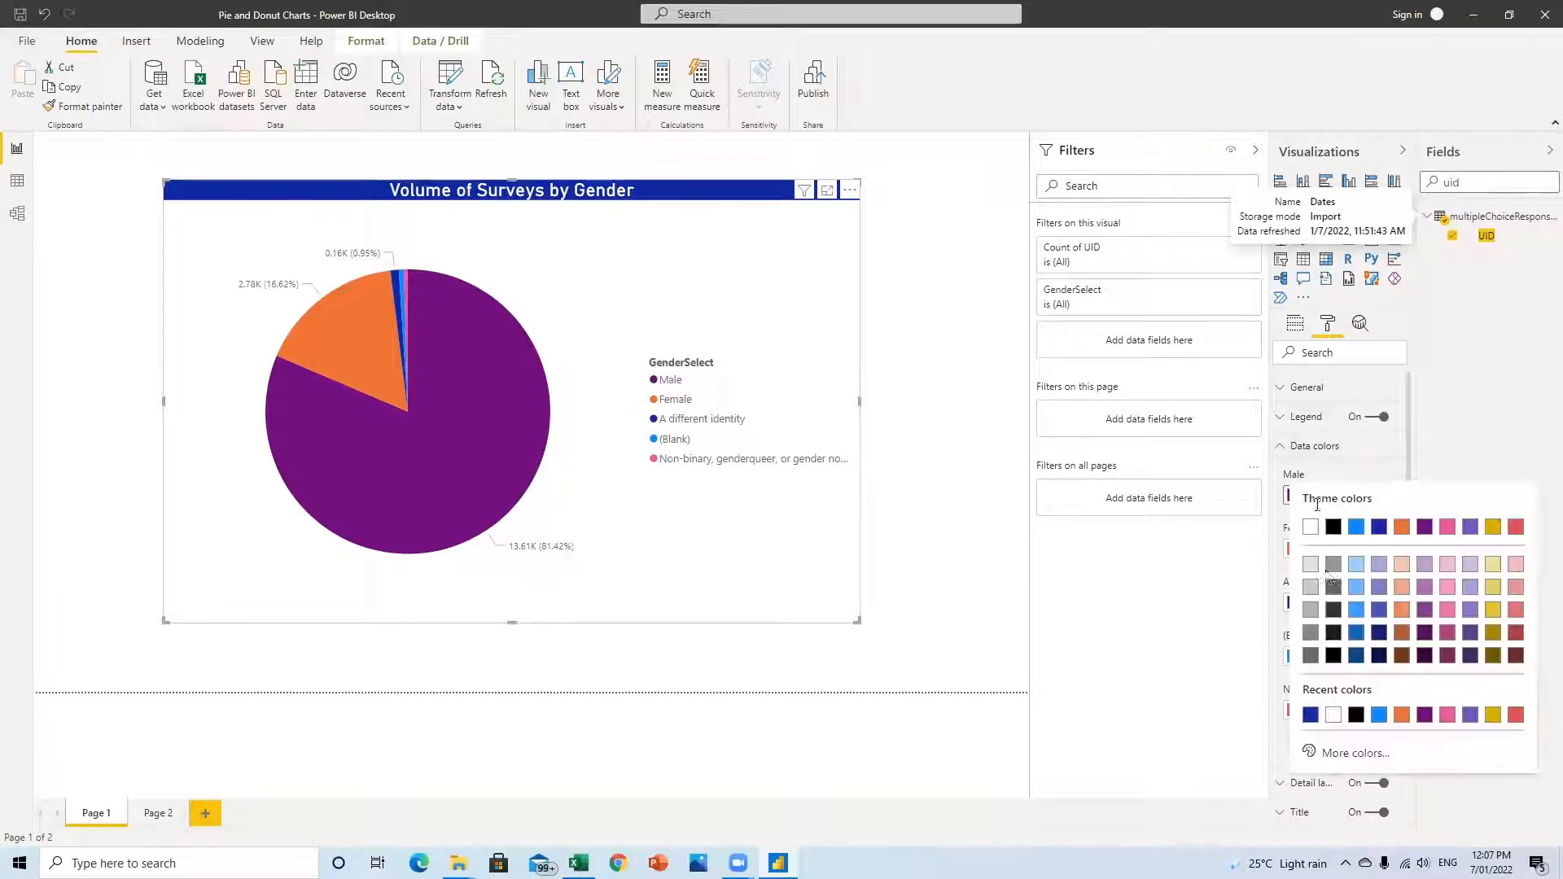
left_click(1378, 610)
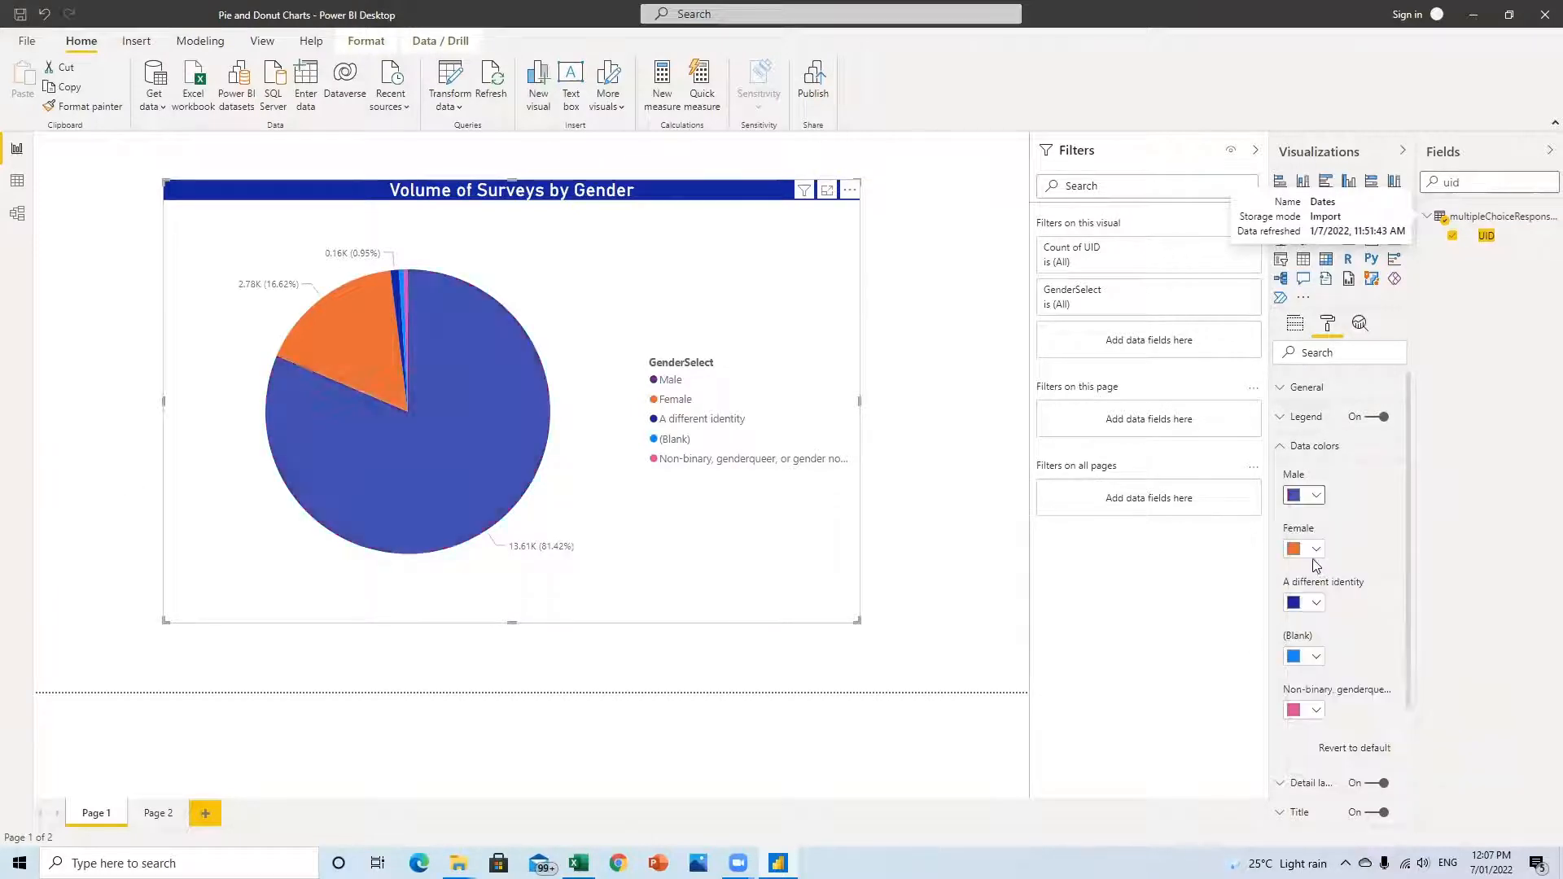
left_click(1314, 551)
left_click(1418, 599)
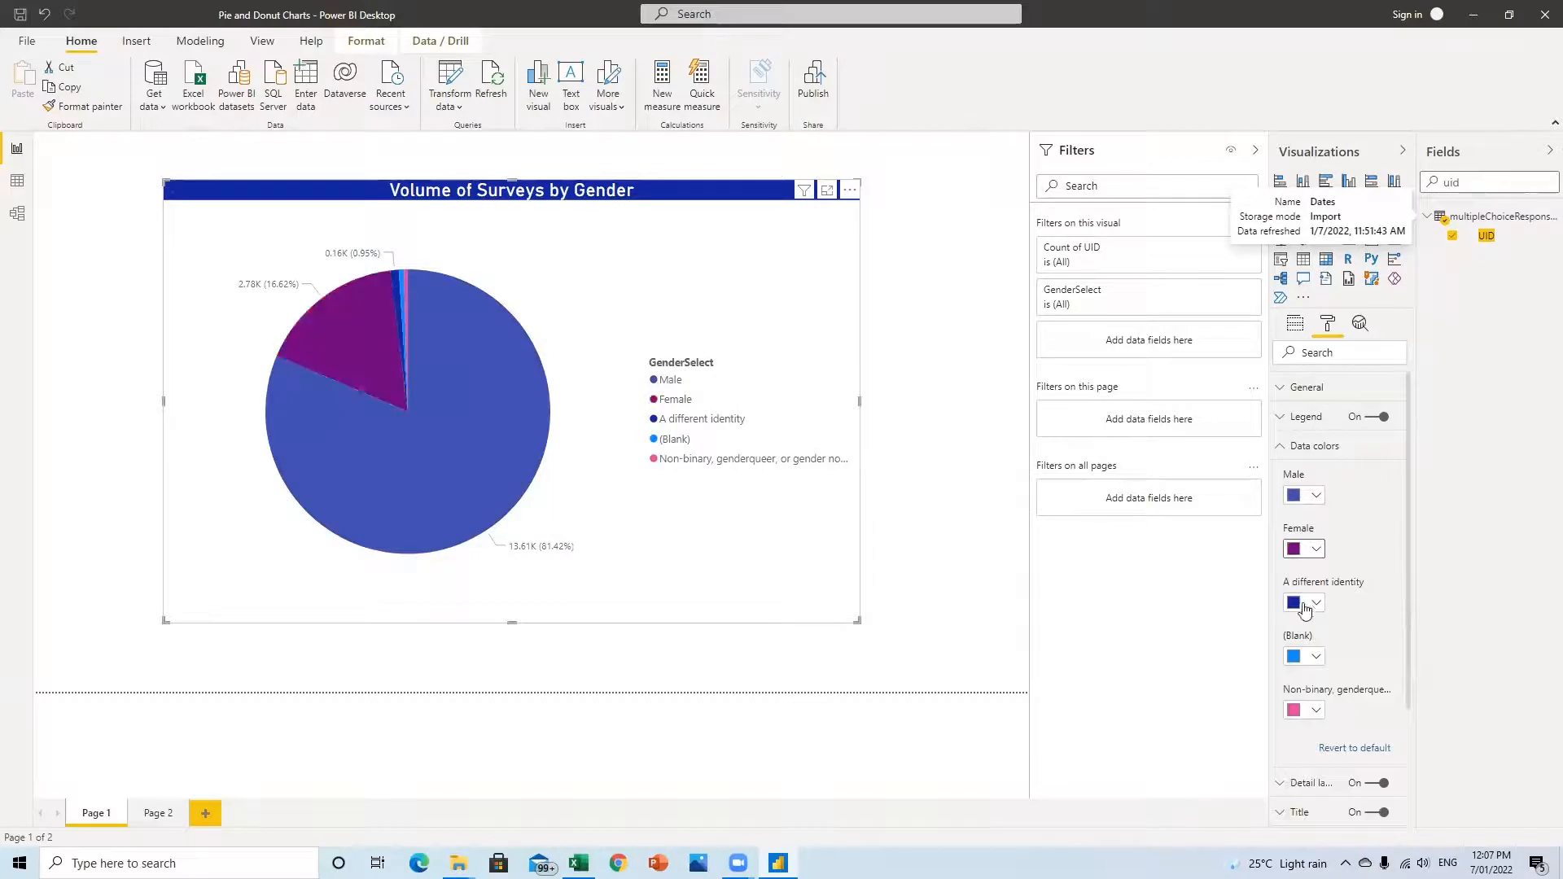
Give the "A different identity" slice a custom bright green color and make the (Blank) slice orange.
left_click(1305, 607)
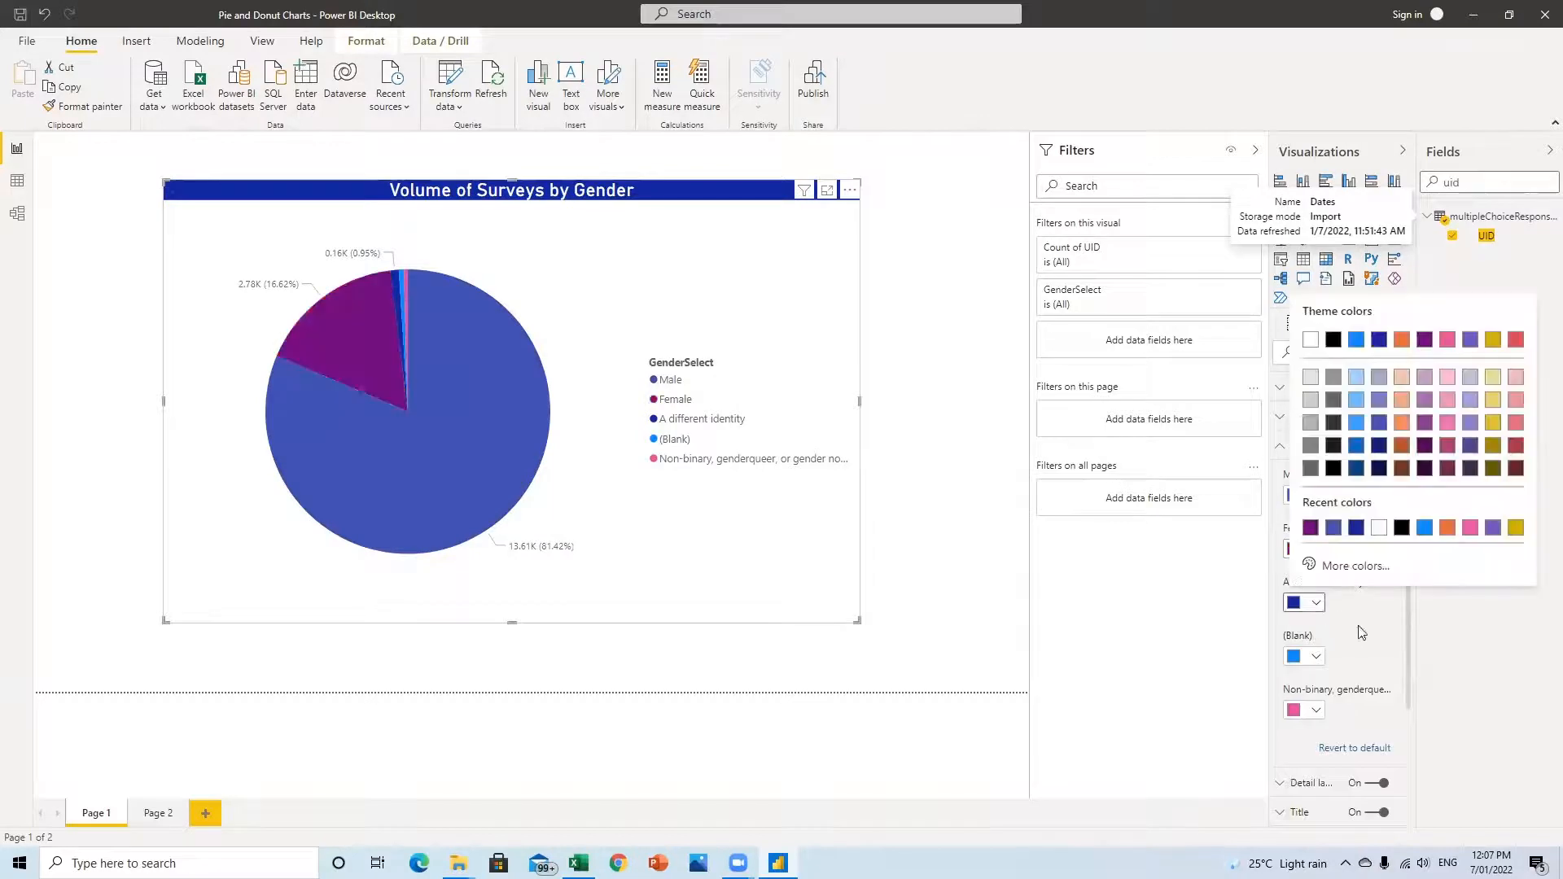
left_click(1352, 571)
left_click(1378, 504)
left_click(1440, 392)
left_click(1465, 311)
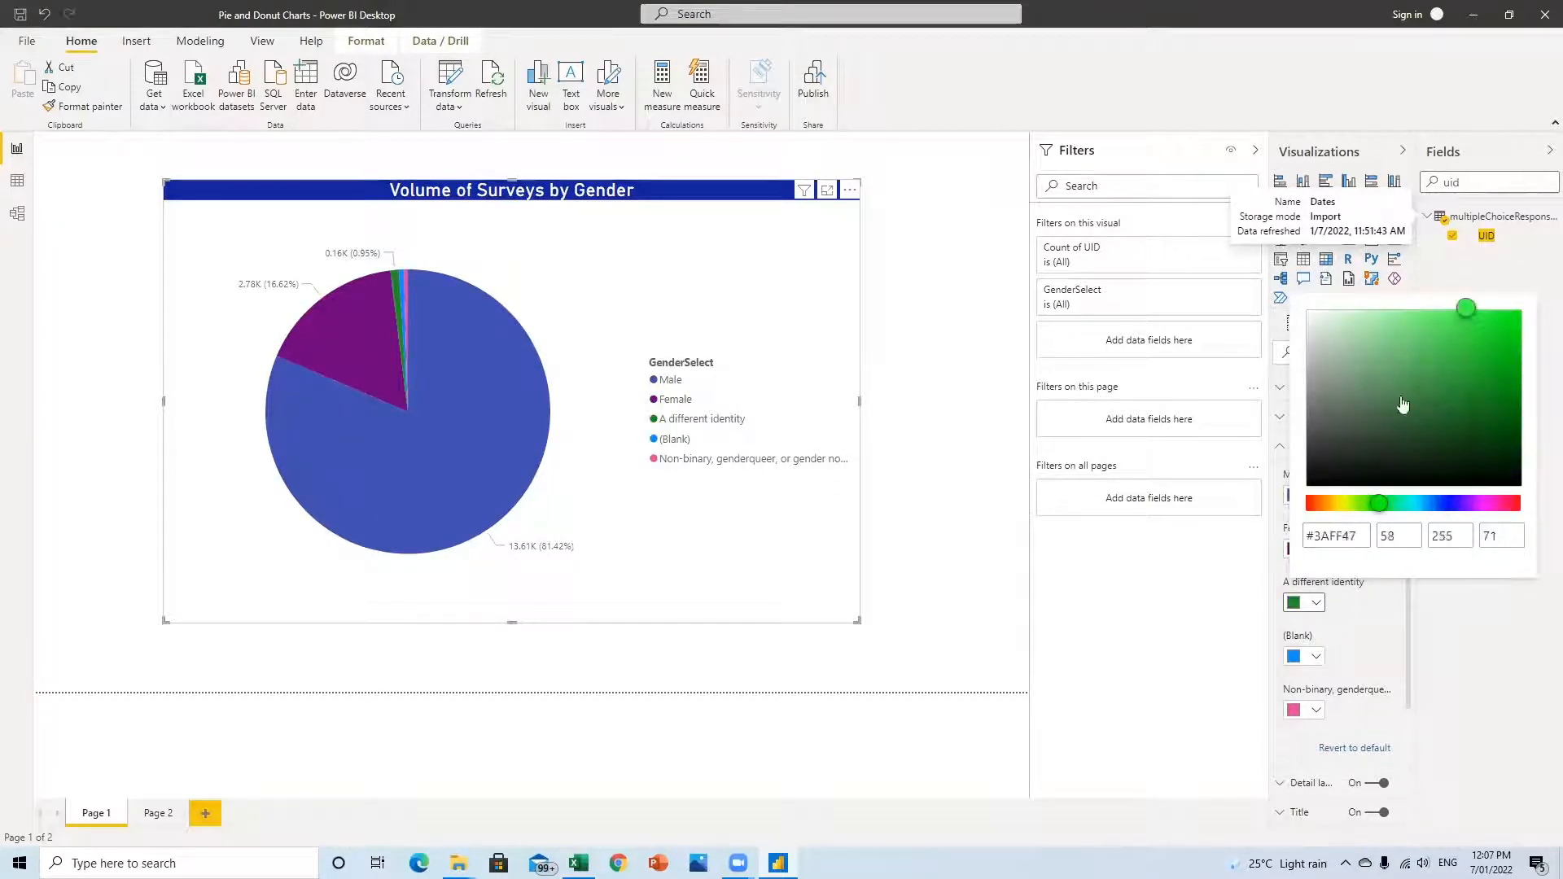
left_click(1314, 656)
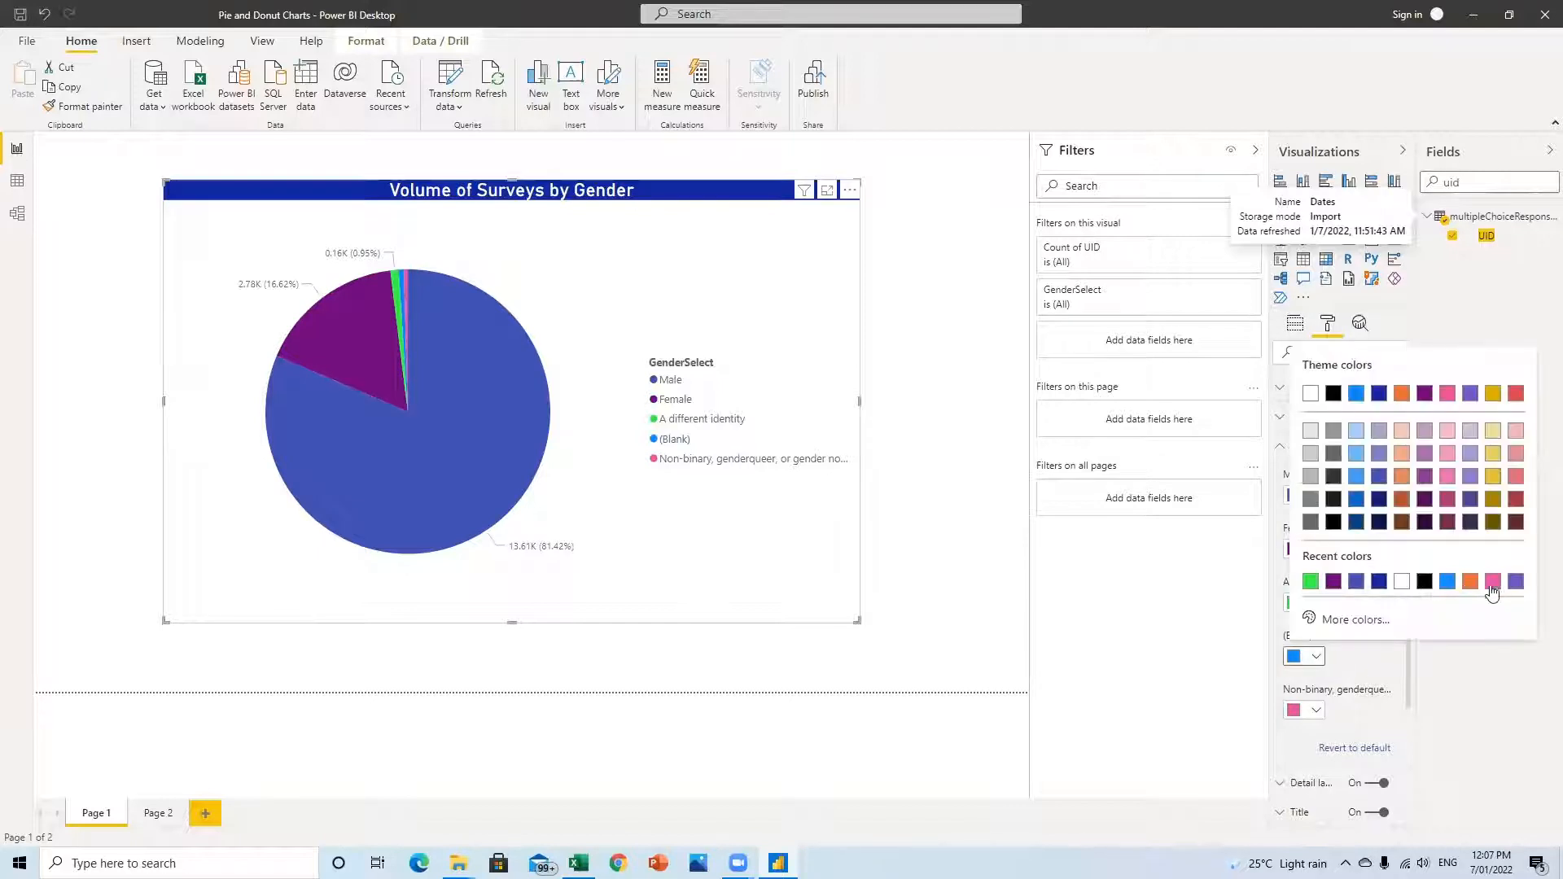
left_click(1470, 581)
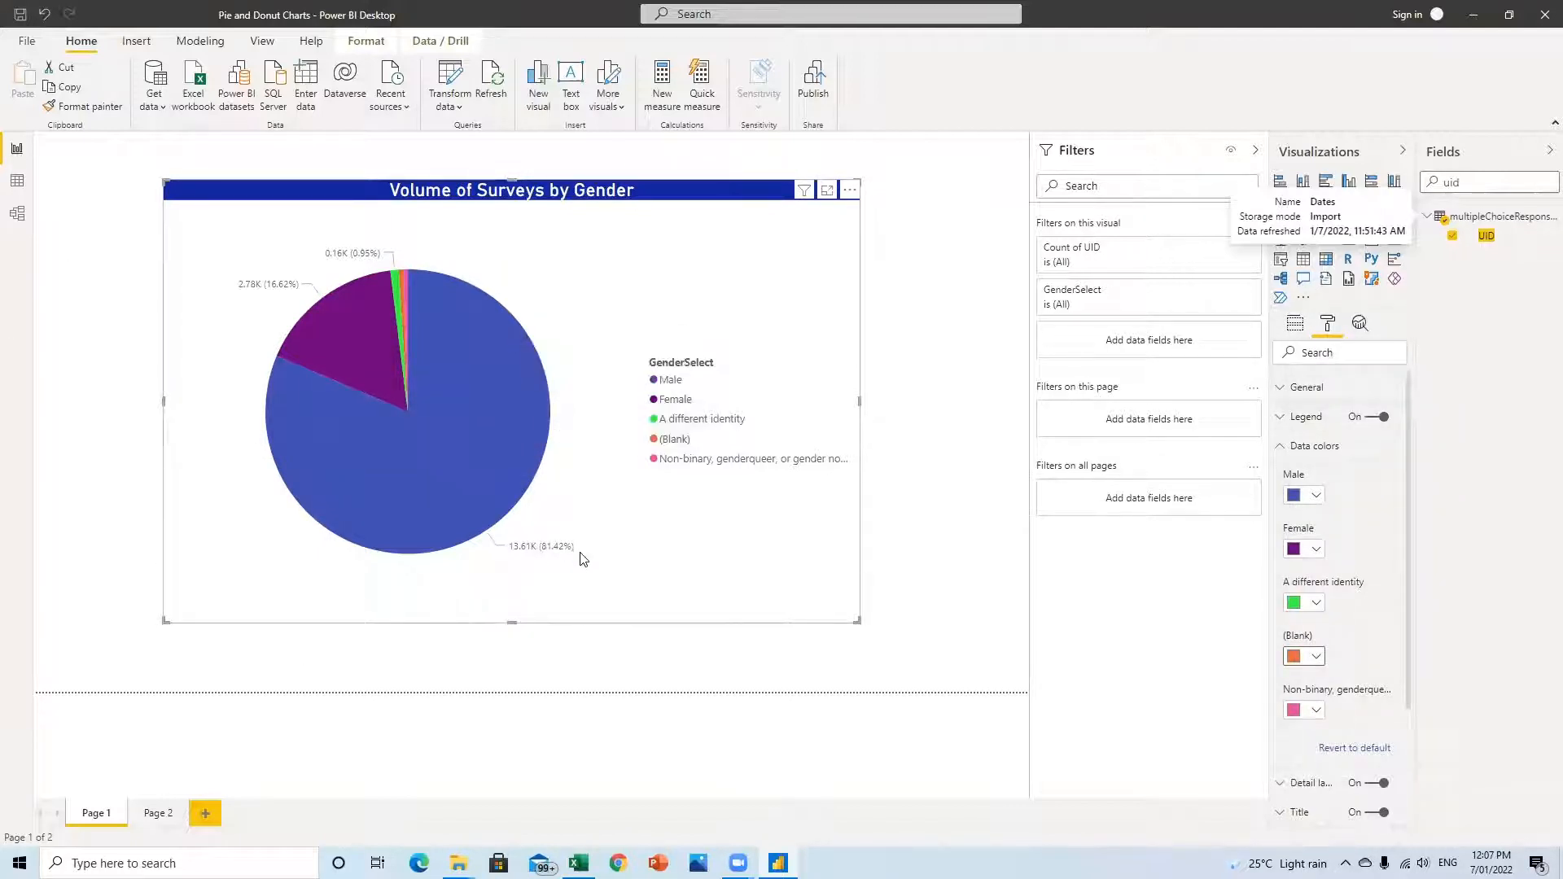
Set the pie chart's label style to All detail labels and the label color to black.
left_click(1290, 450)
left_click(1285, 479)
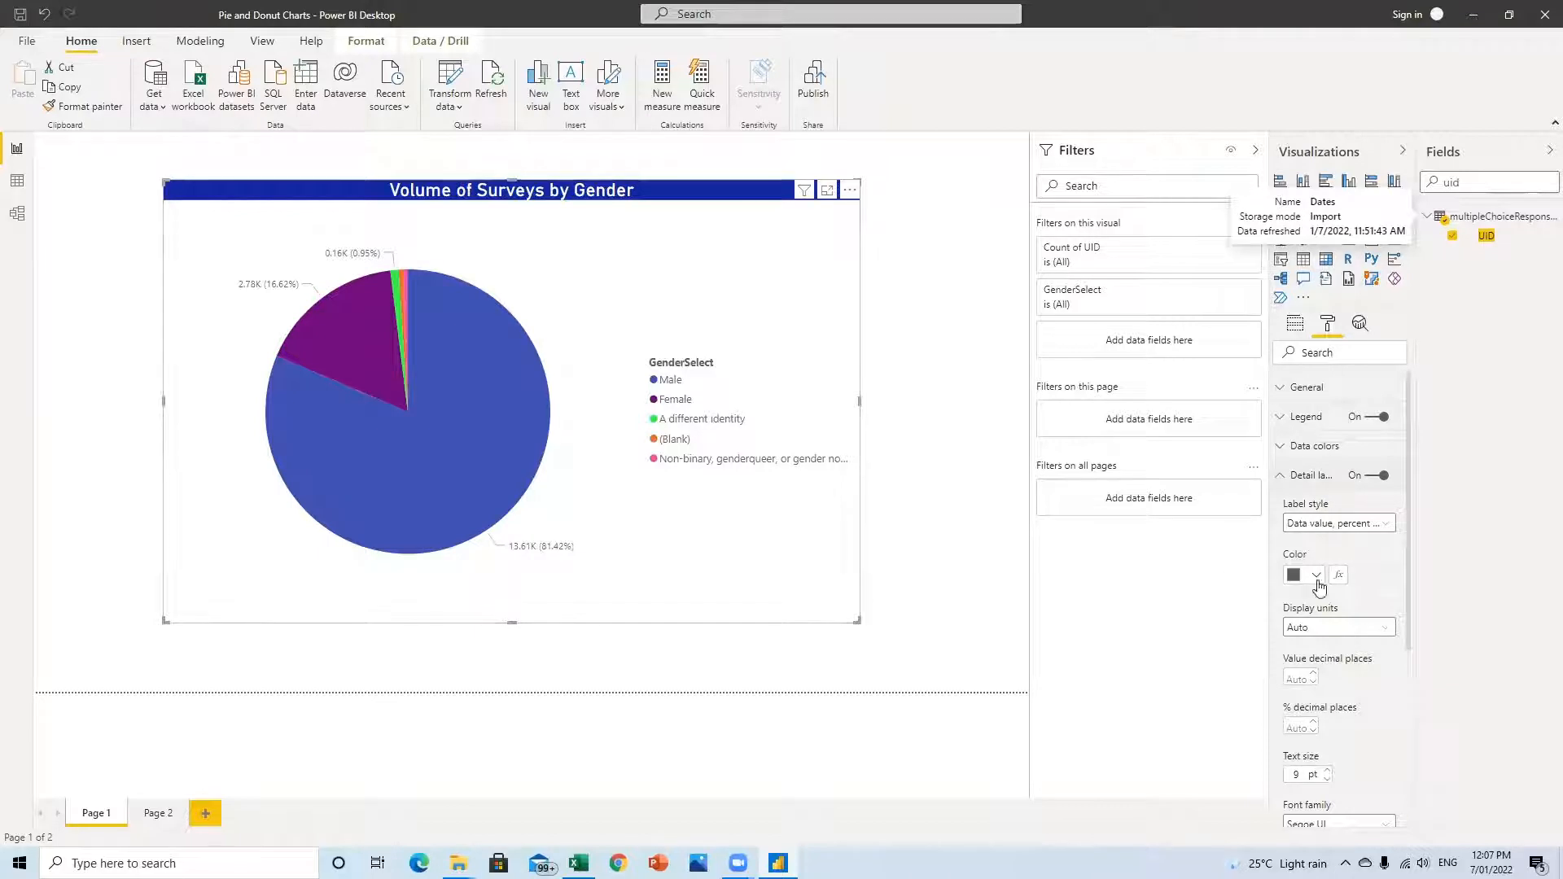
left_click(1326, 525)
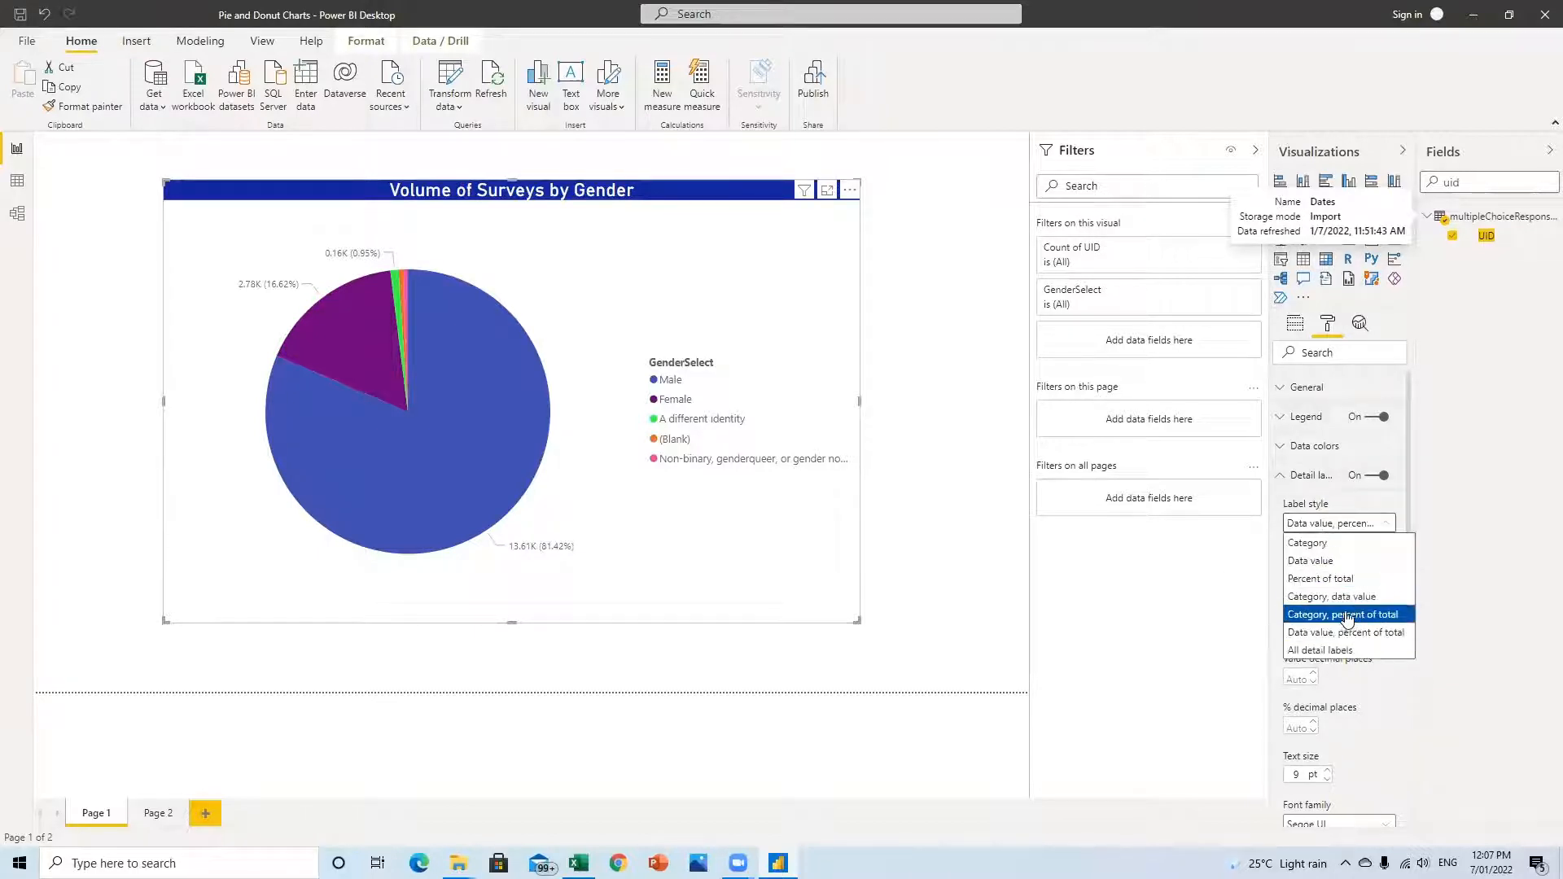
left_click(1320, 650)
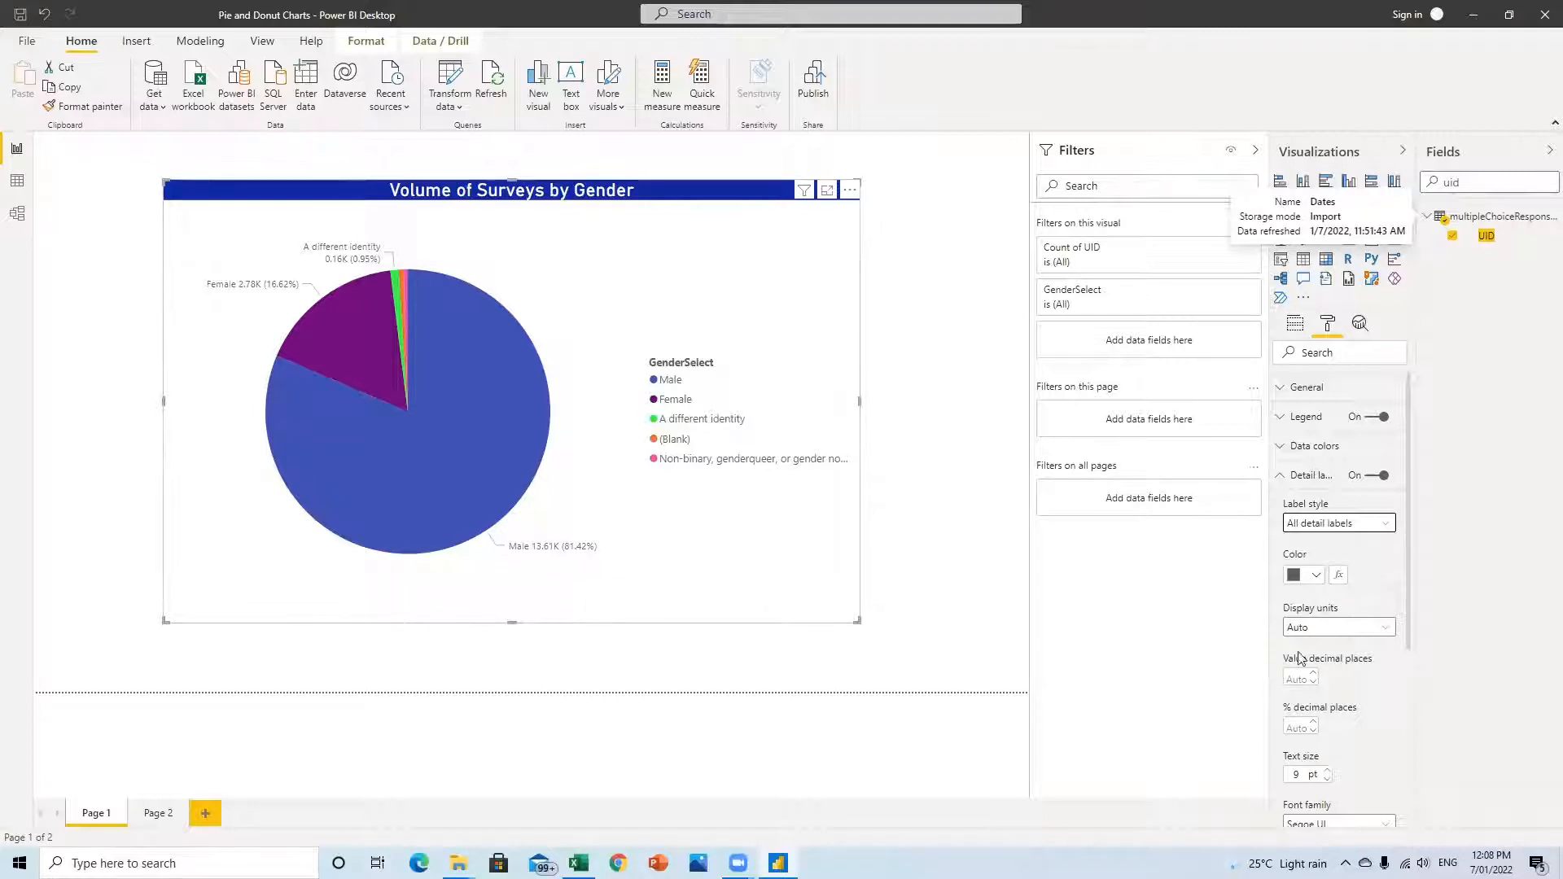
left_click(1309, 576)
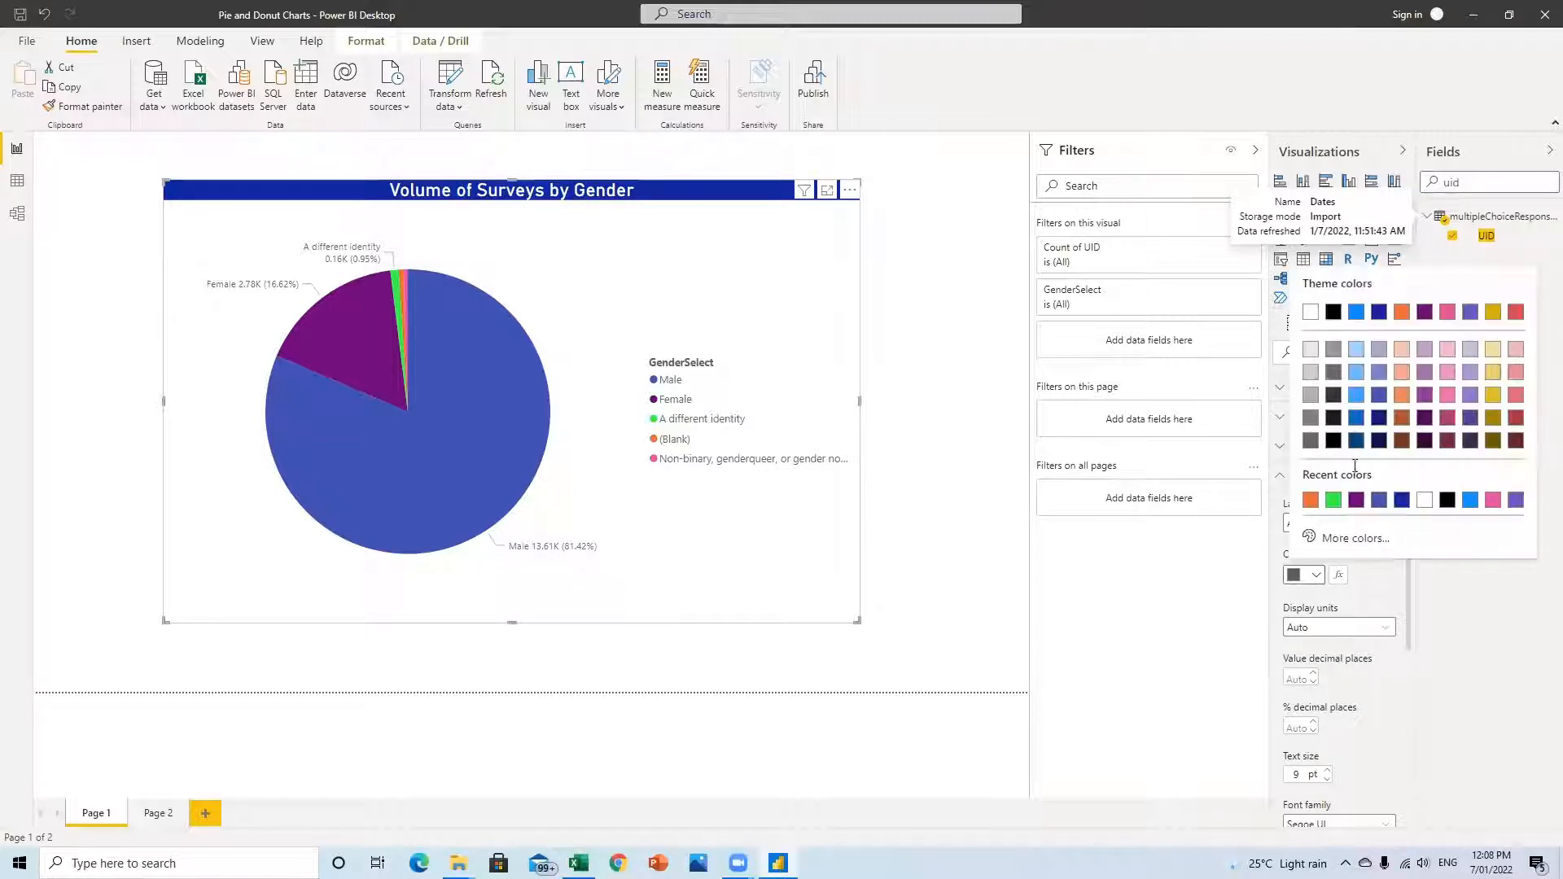
left_click(1334, 313)
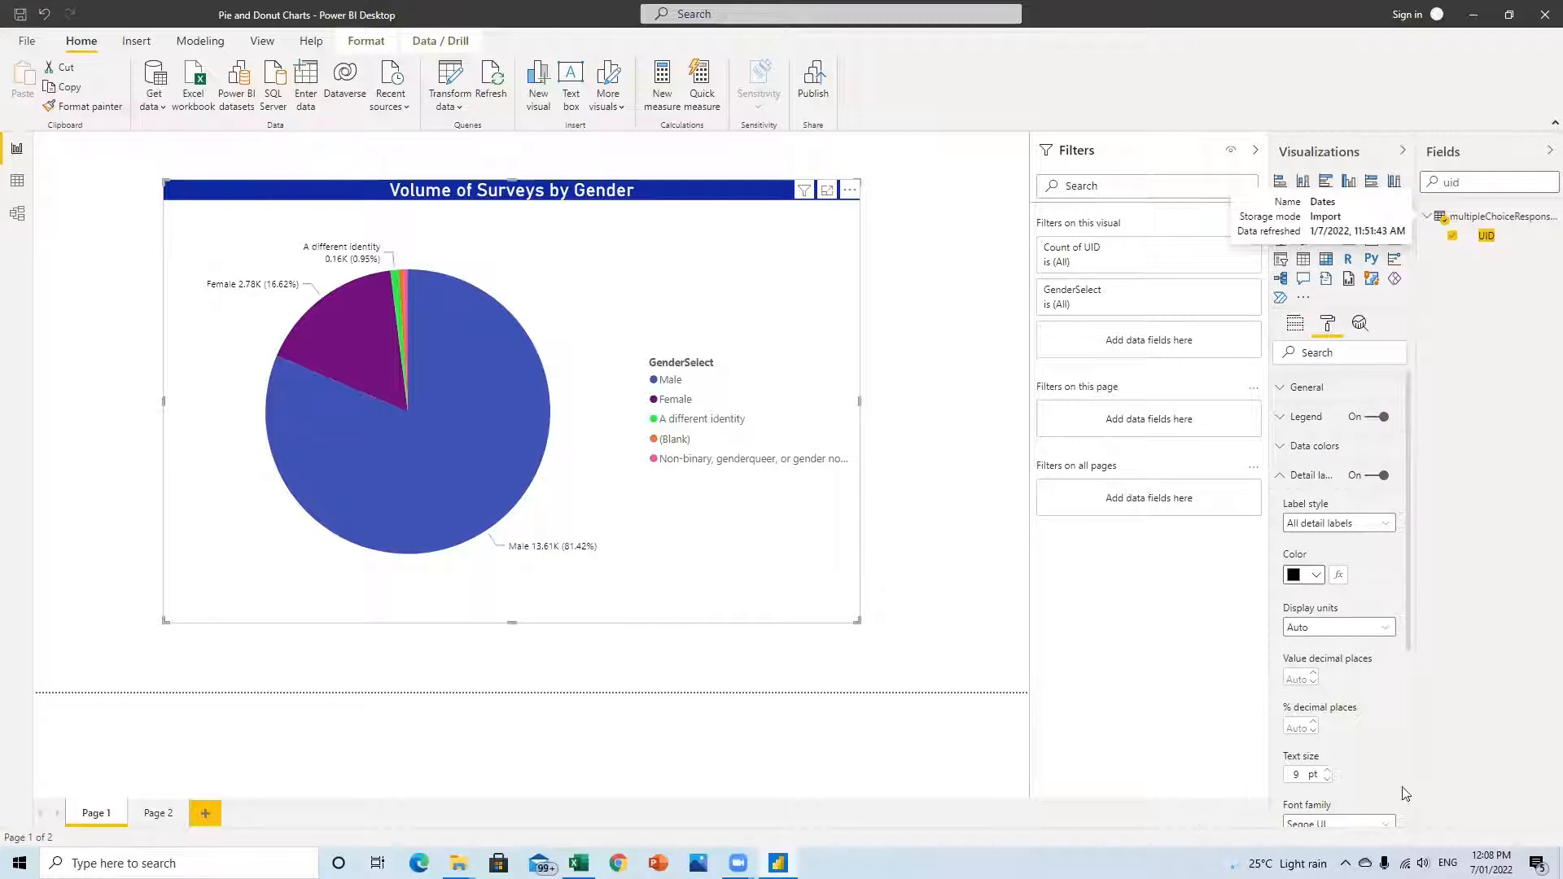
Set the detail labels' display units to None and their percentage decimal places to 0.
scroll(1309, 732, "down", 1)
scroll(1308, 733, "down", 3)
left_click(1327, 466)
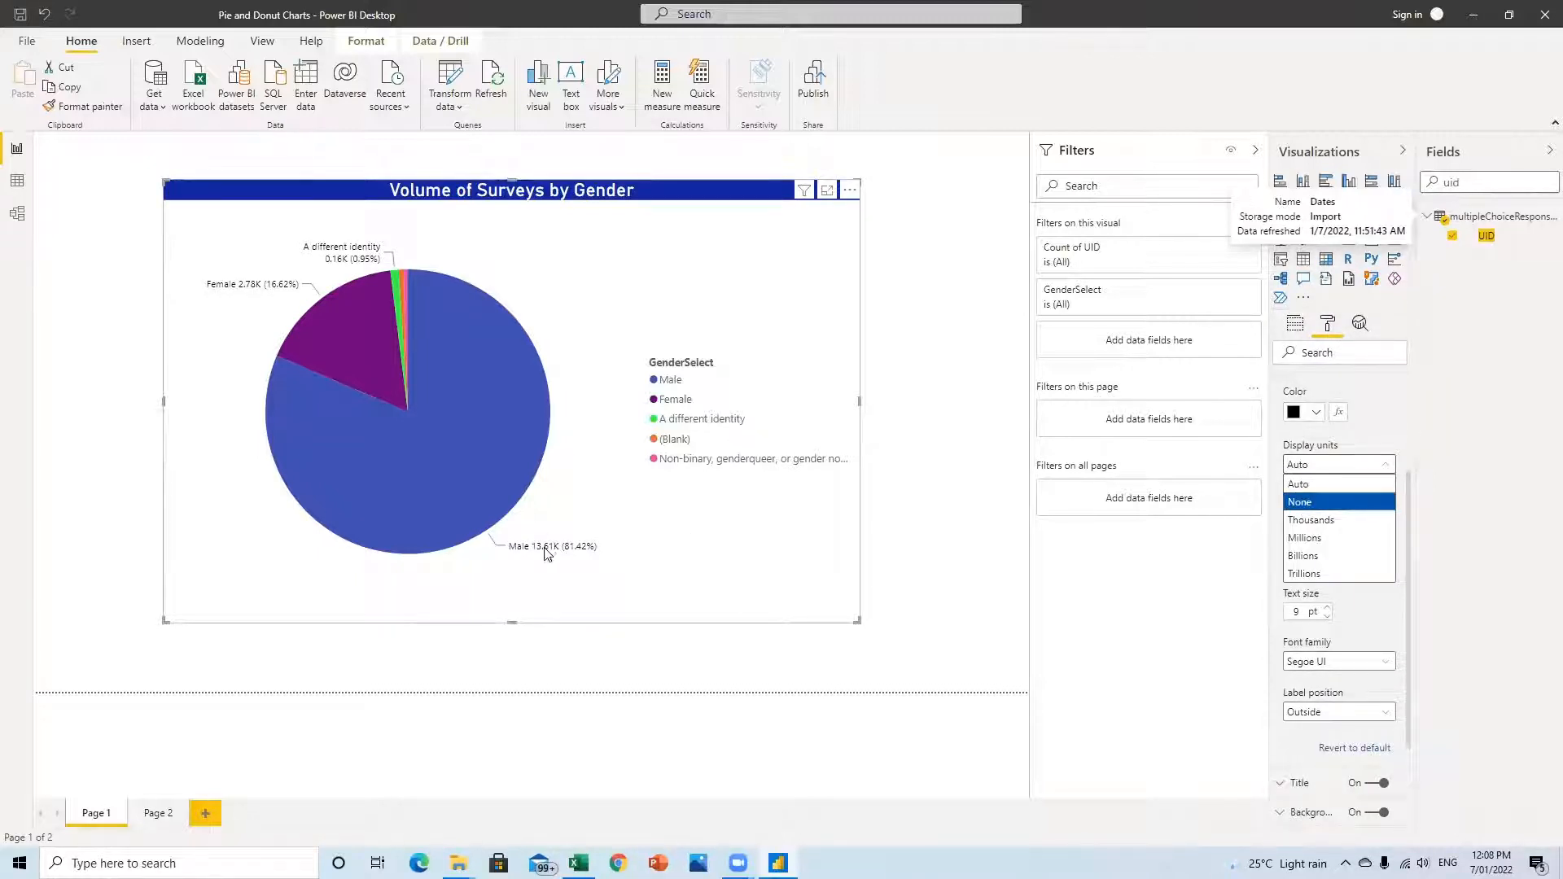
left_click(1314, 504)
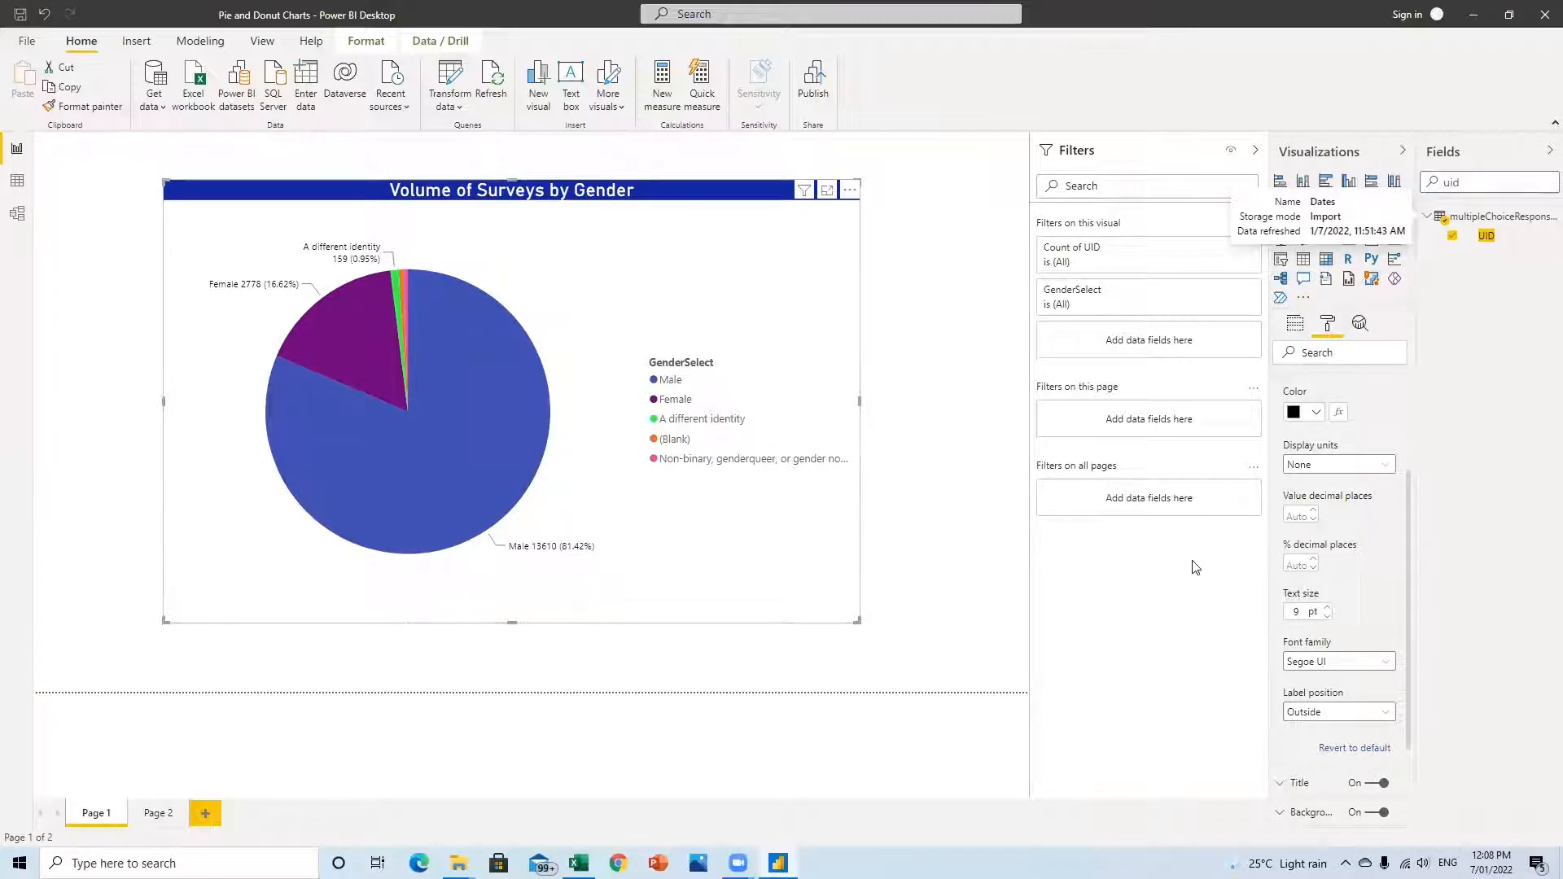
left_click(1313, 569)
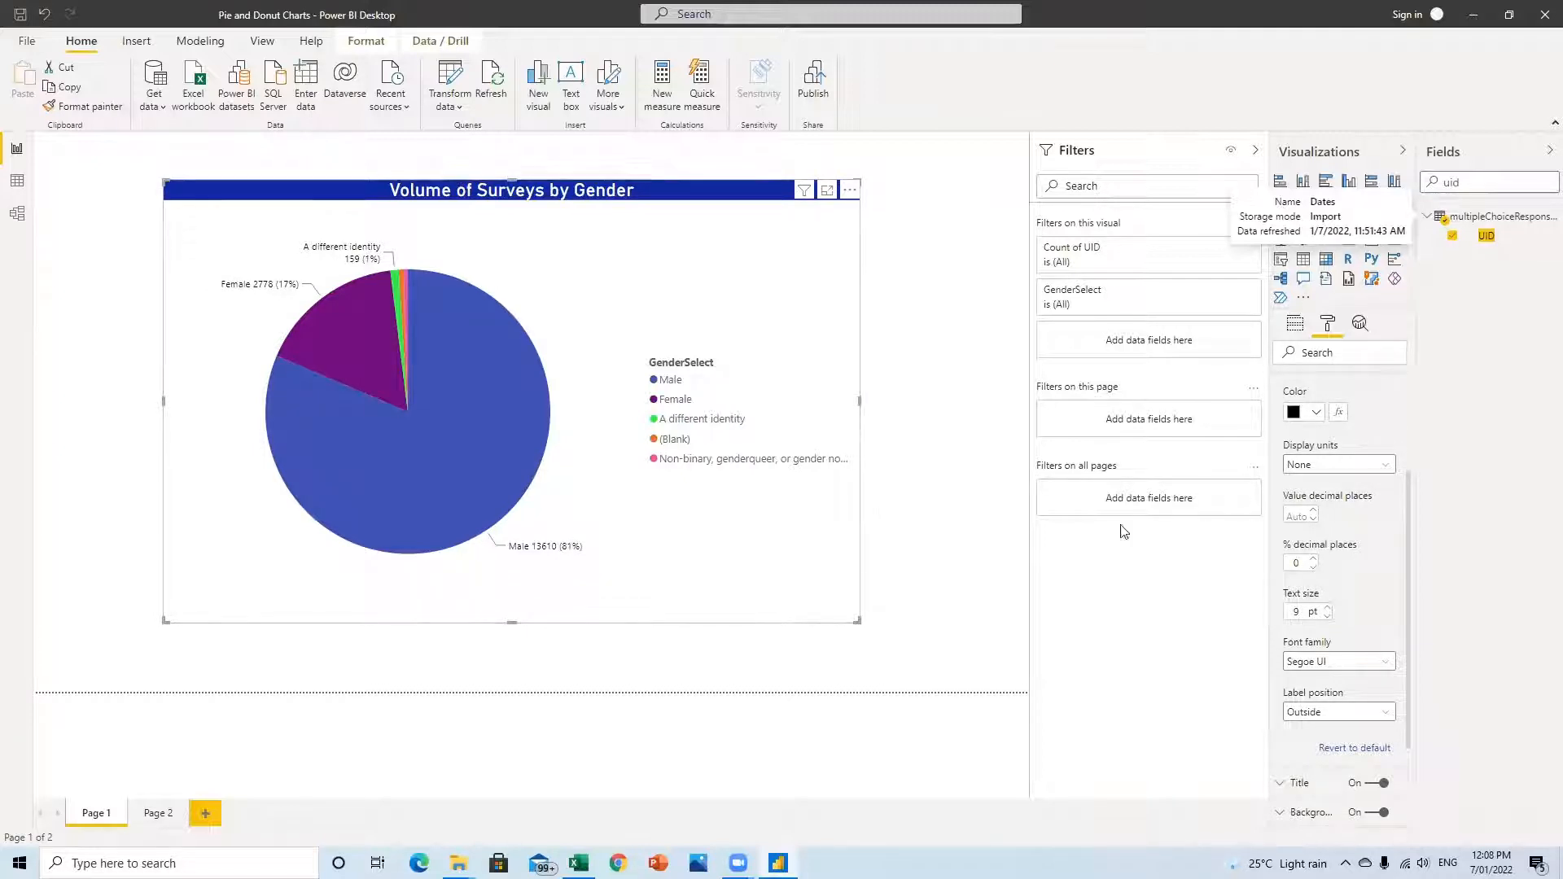
Change the detail labels' font family to Arial Black.
scroll(1315, 606, "down", 1)
left_click(1329, 583)
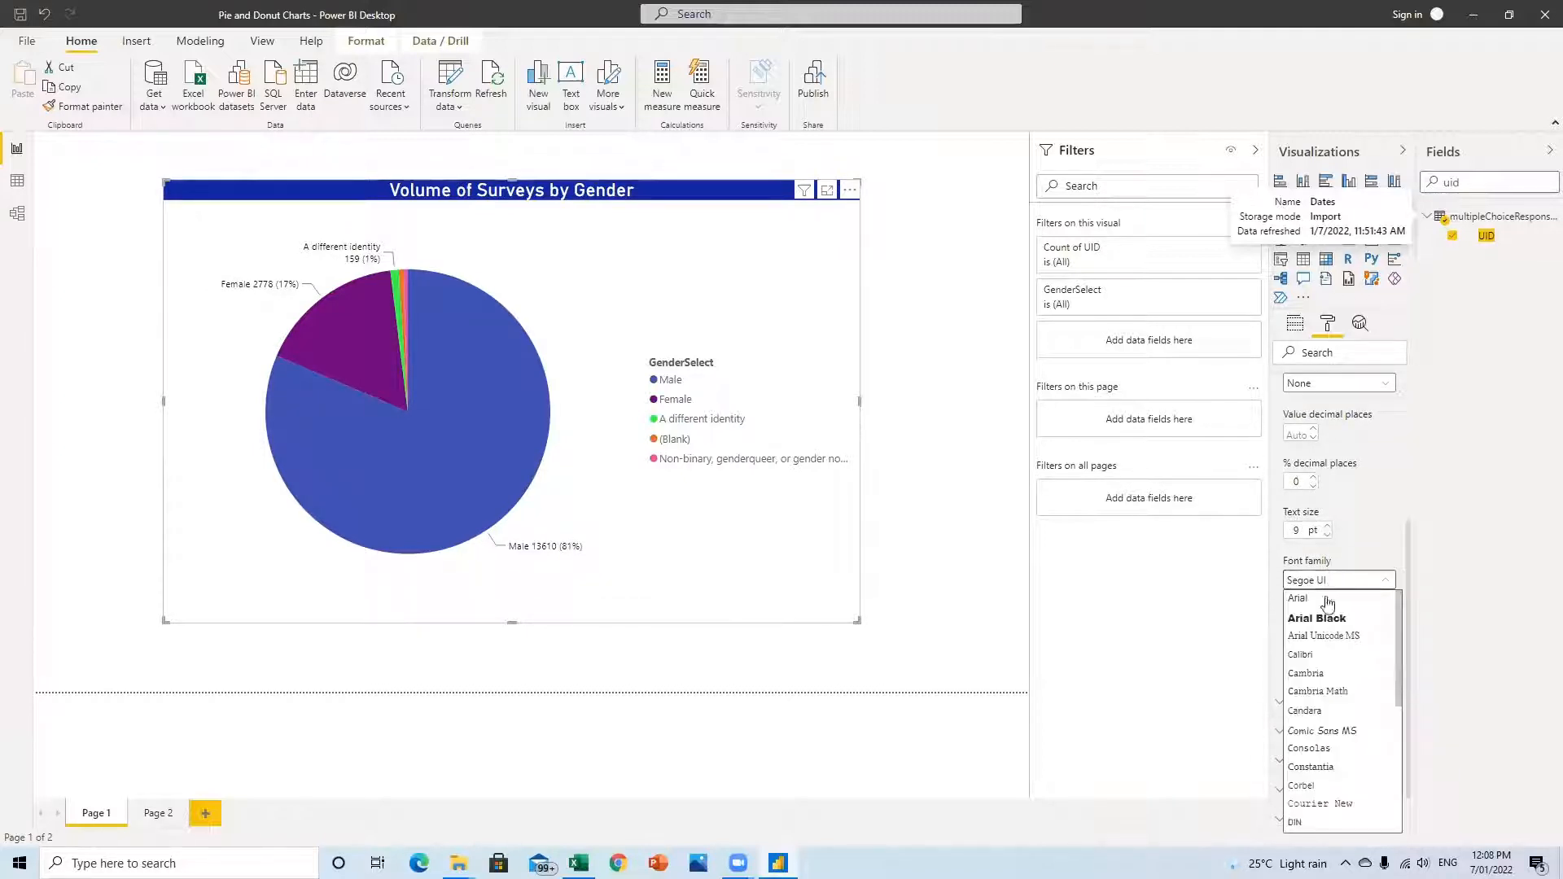
left_click(1328, 623)
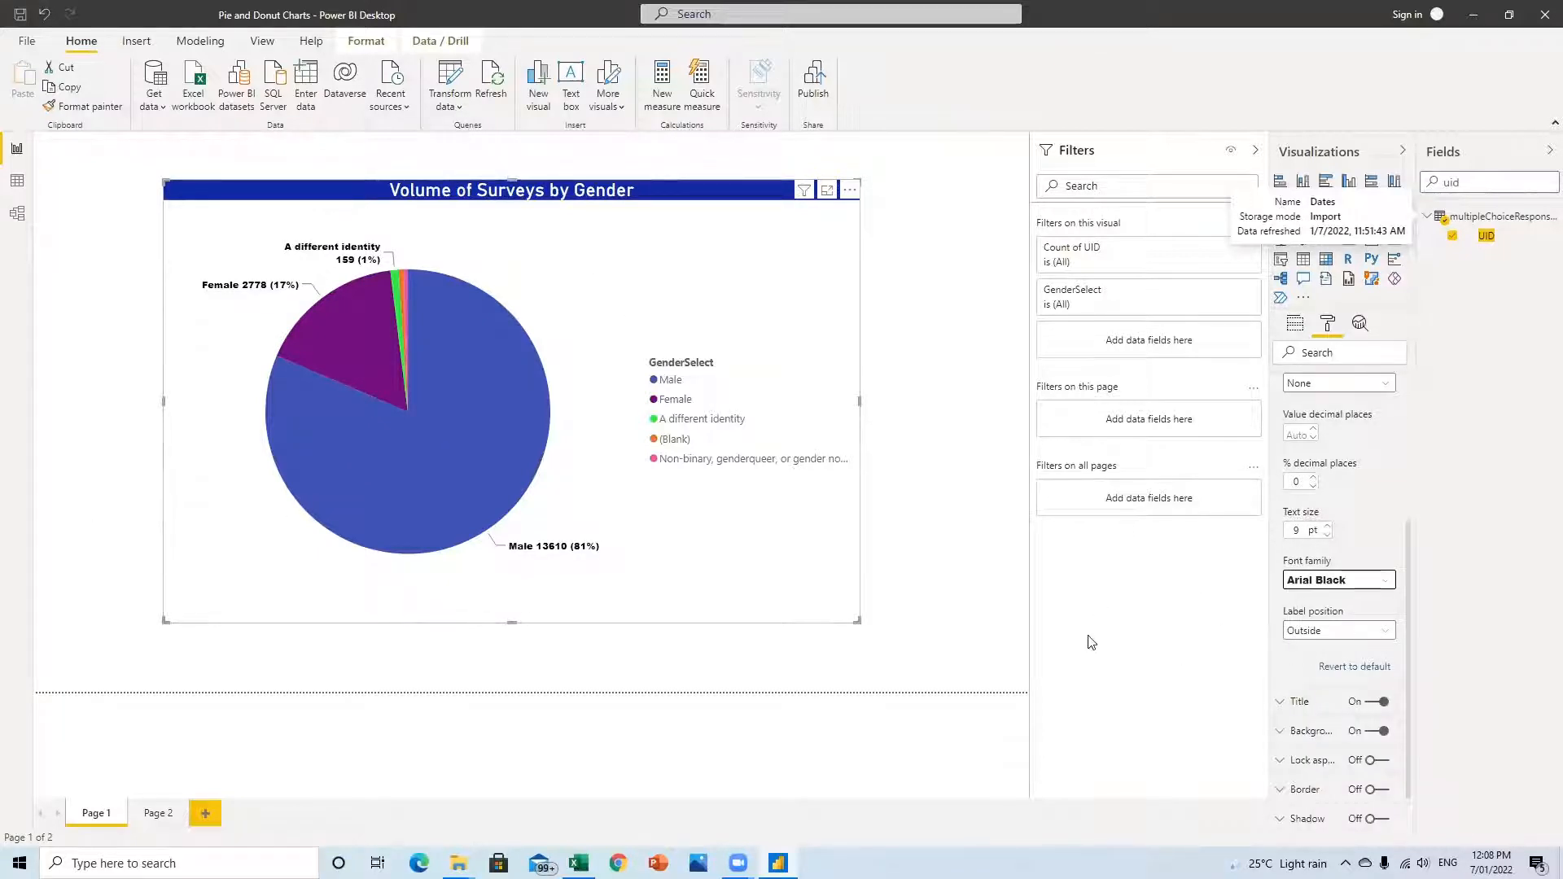
Turn on the shadow for the pie chart and deselect the chart.
left_click(936, 492)
left_click(838, 557)
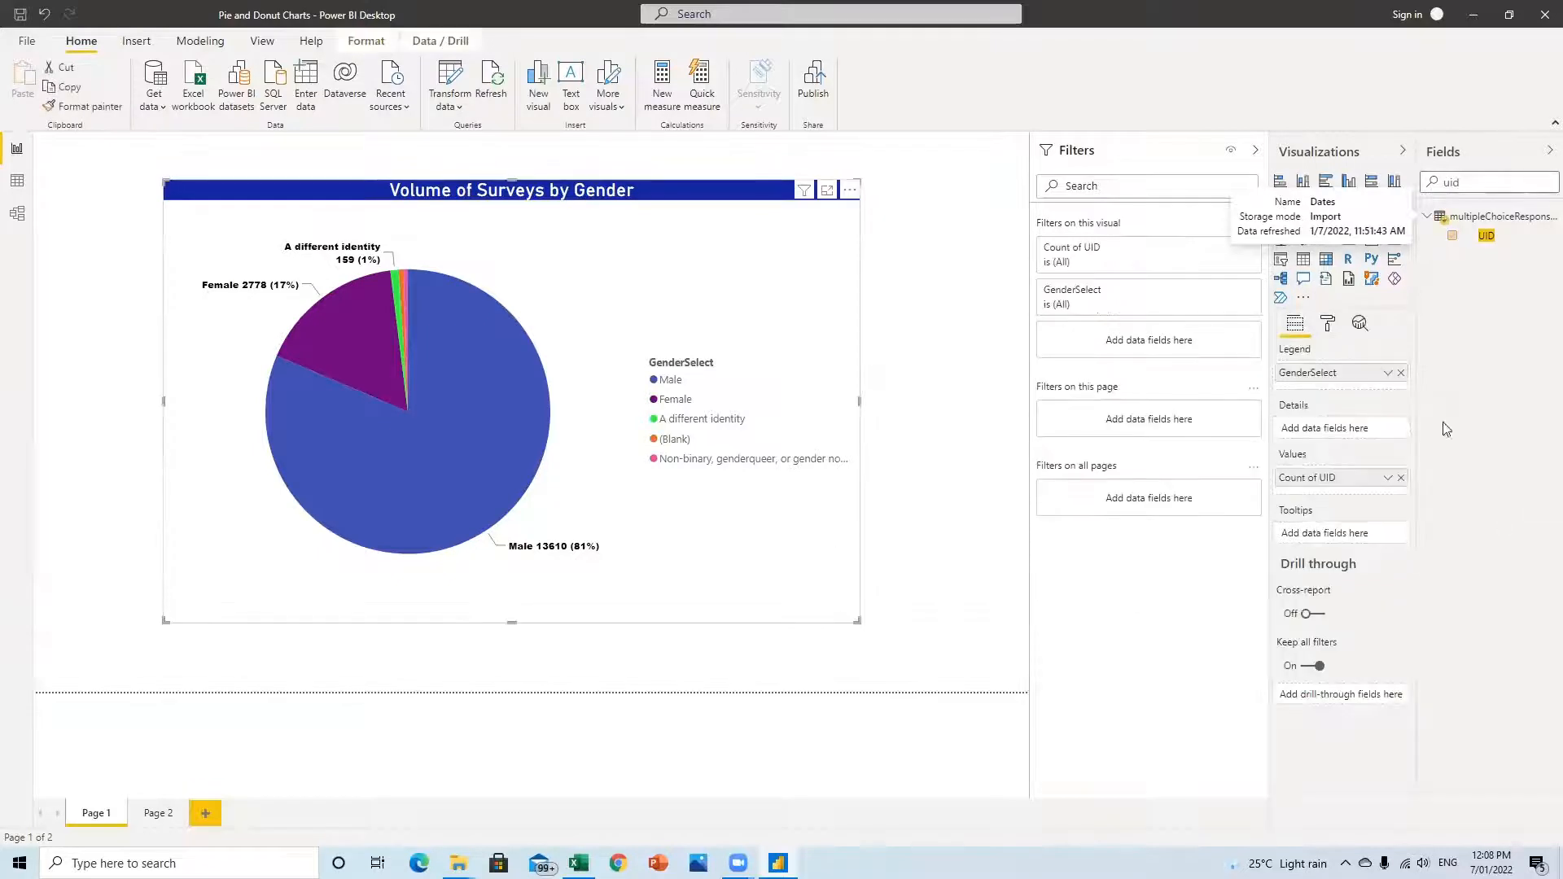
left_click(1331, 325)
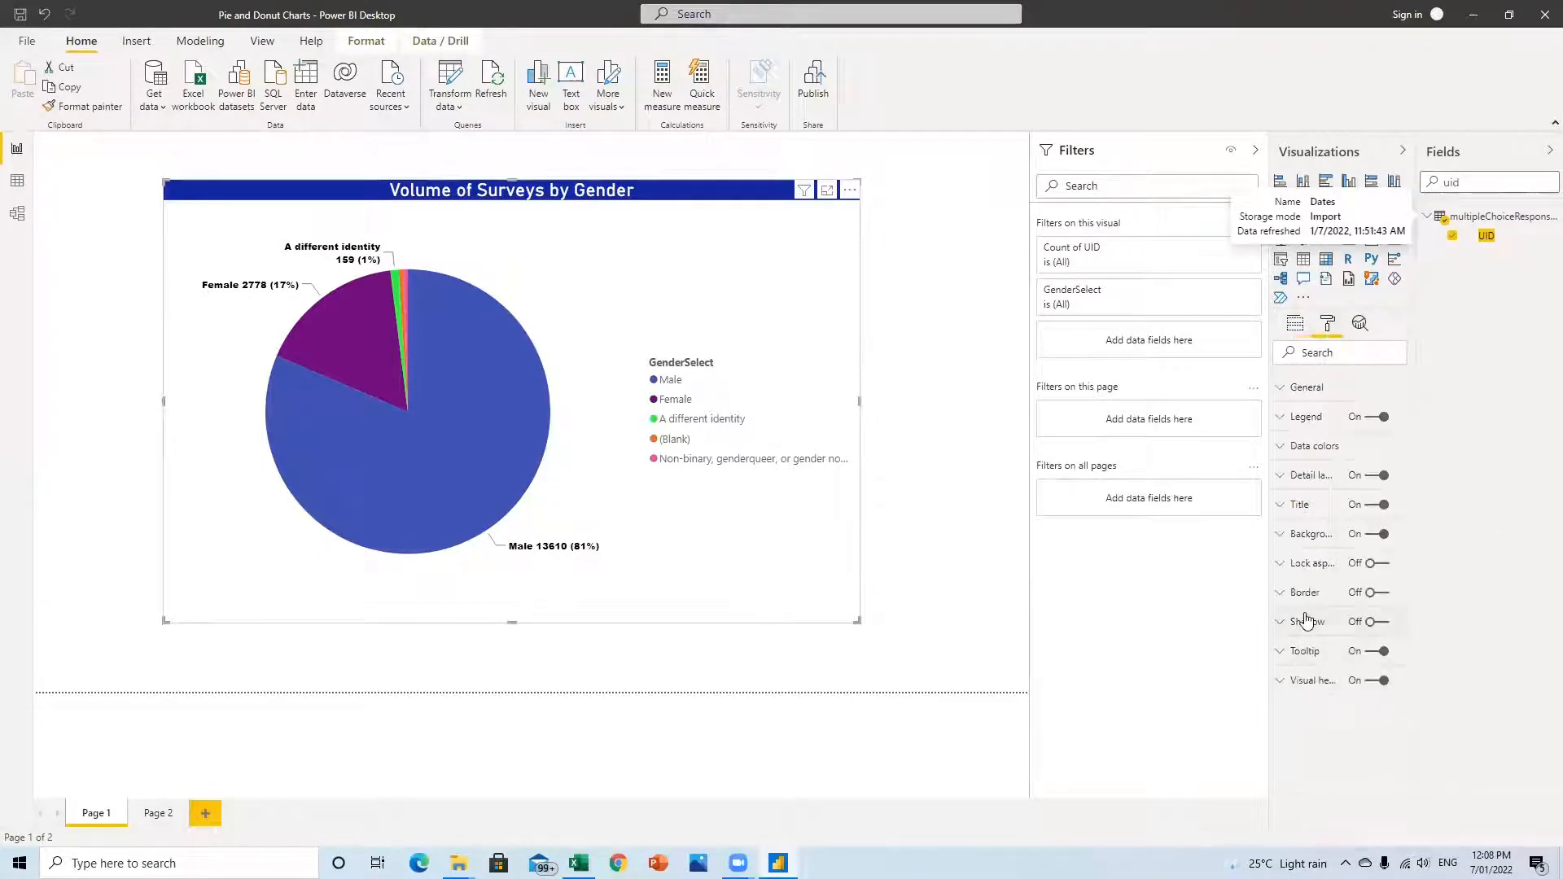
left_click(740, 714)
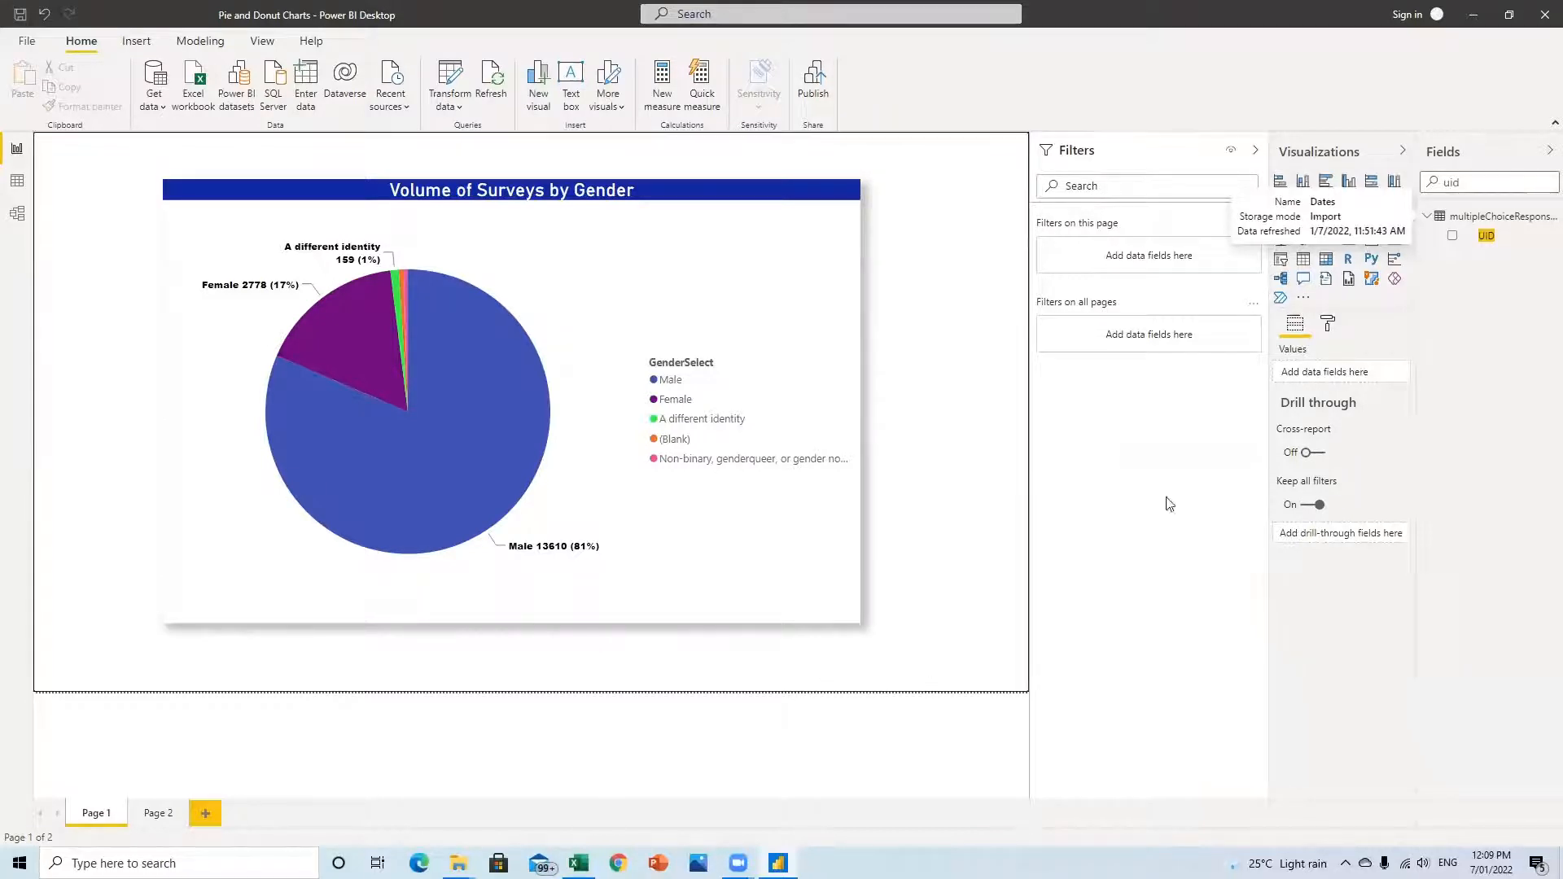
Add a donut chart to Page 2 and enlarge it to fill the whole page.
left_click(164, 820)
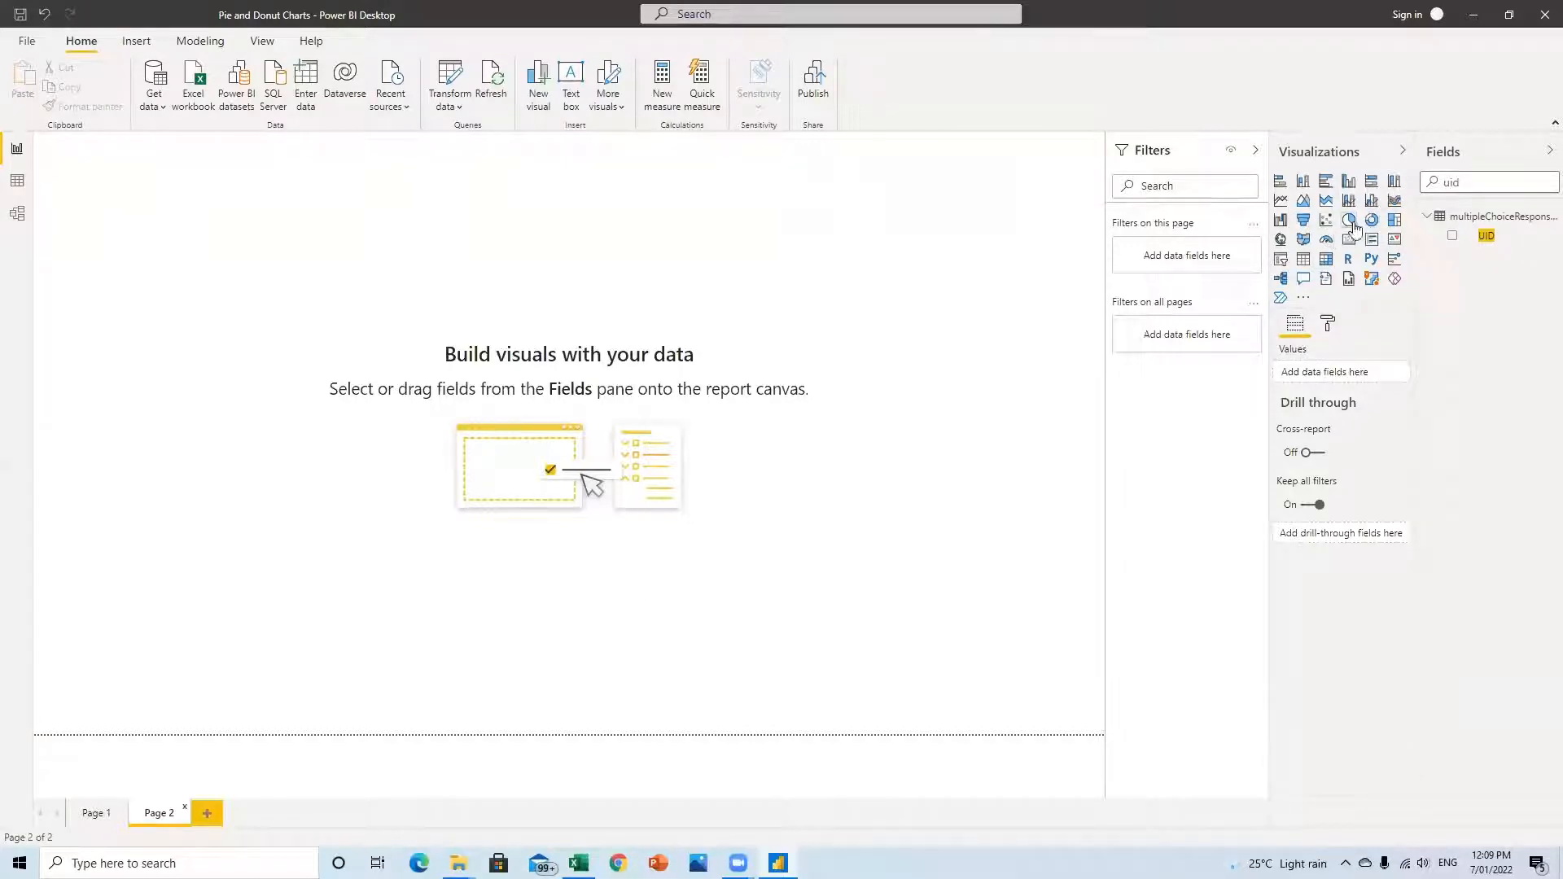
left_click(95, 813)
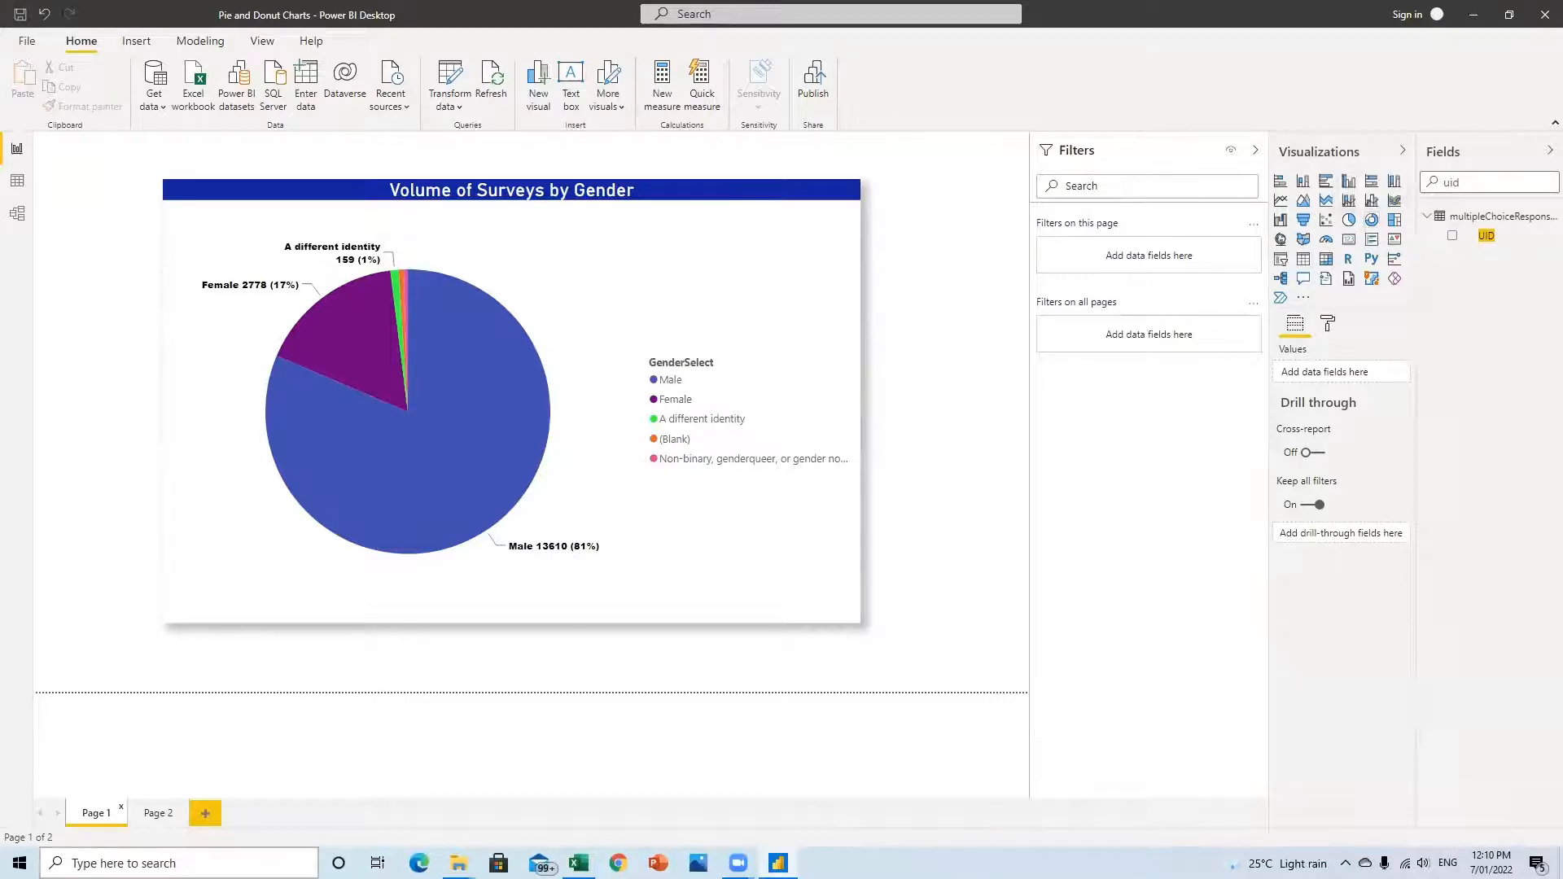
left_click(165, 815)
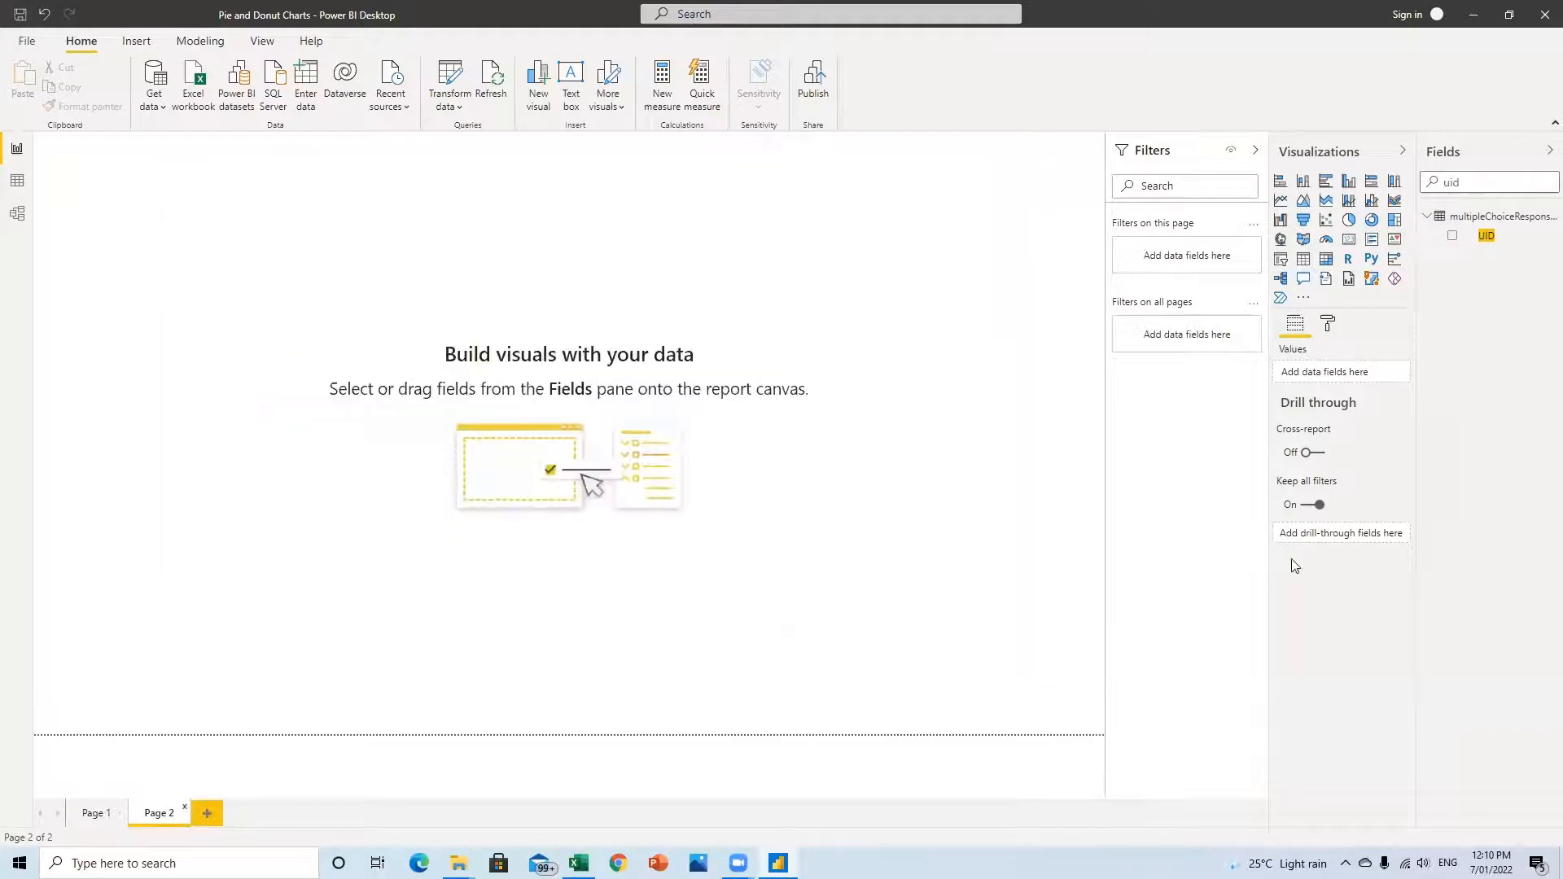
left_click(1372, 222)
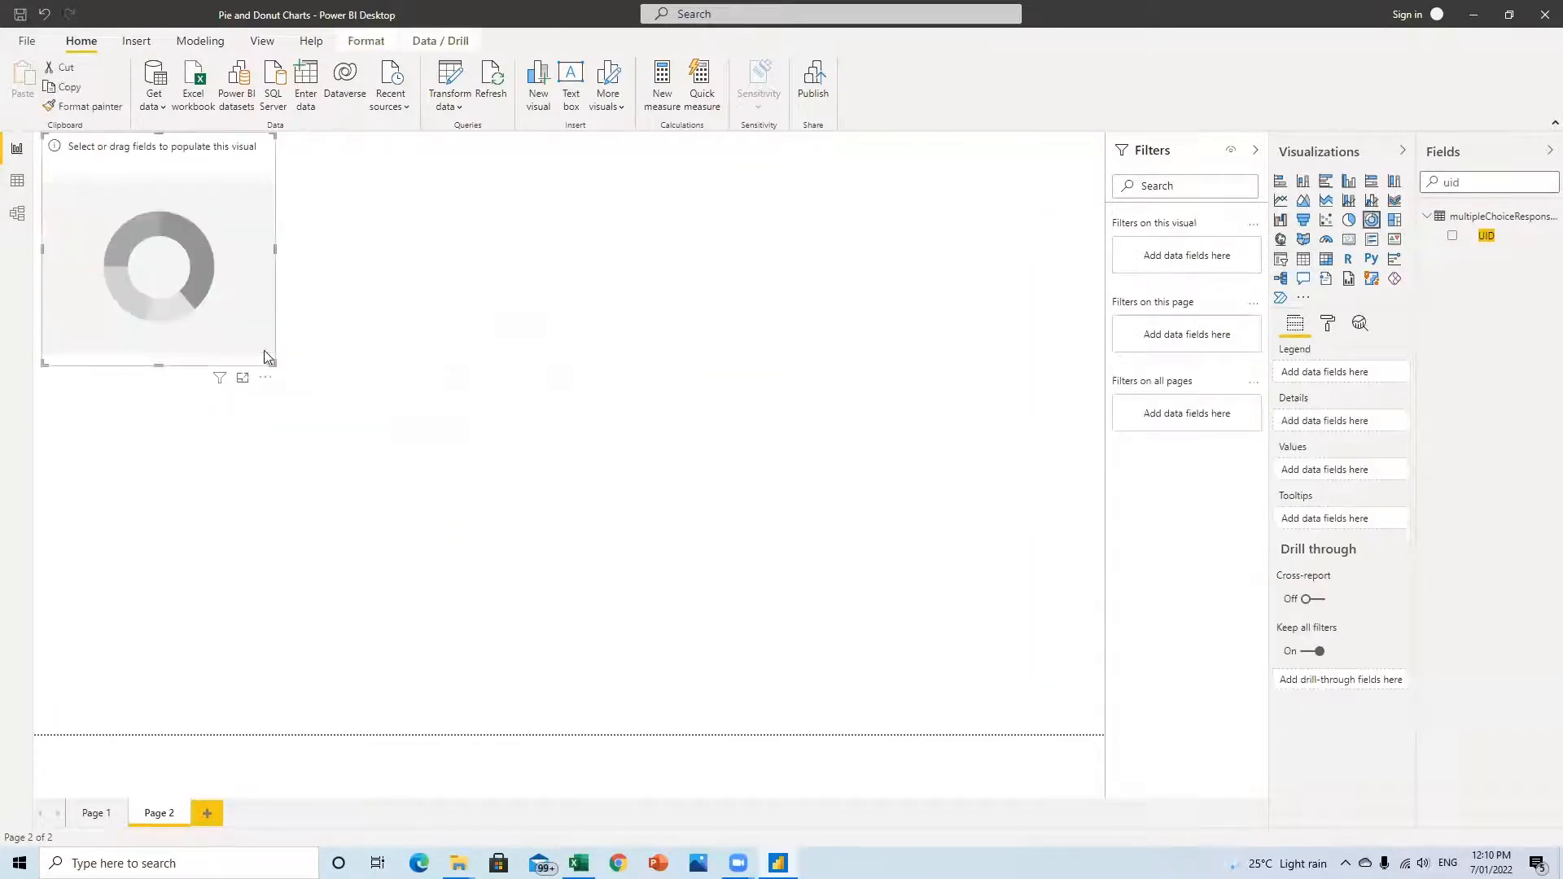
left_click_drag(273, 363, 1370, 772)
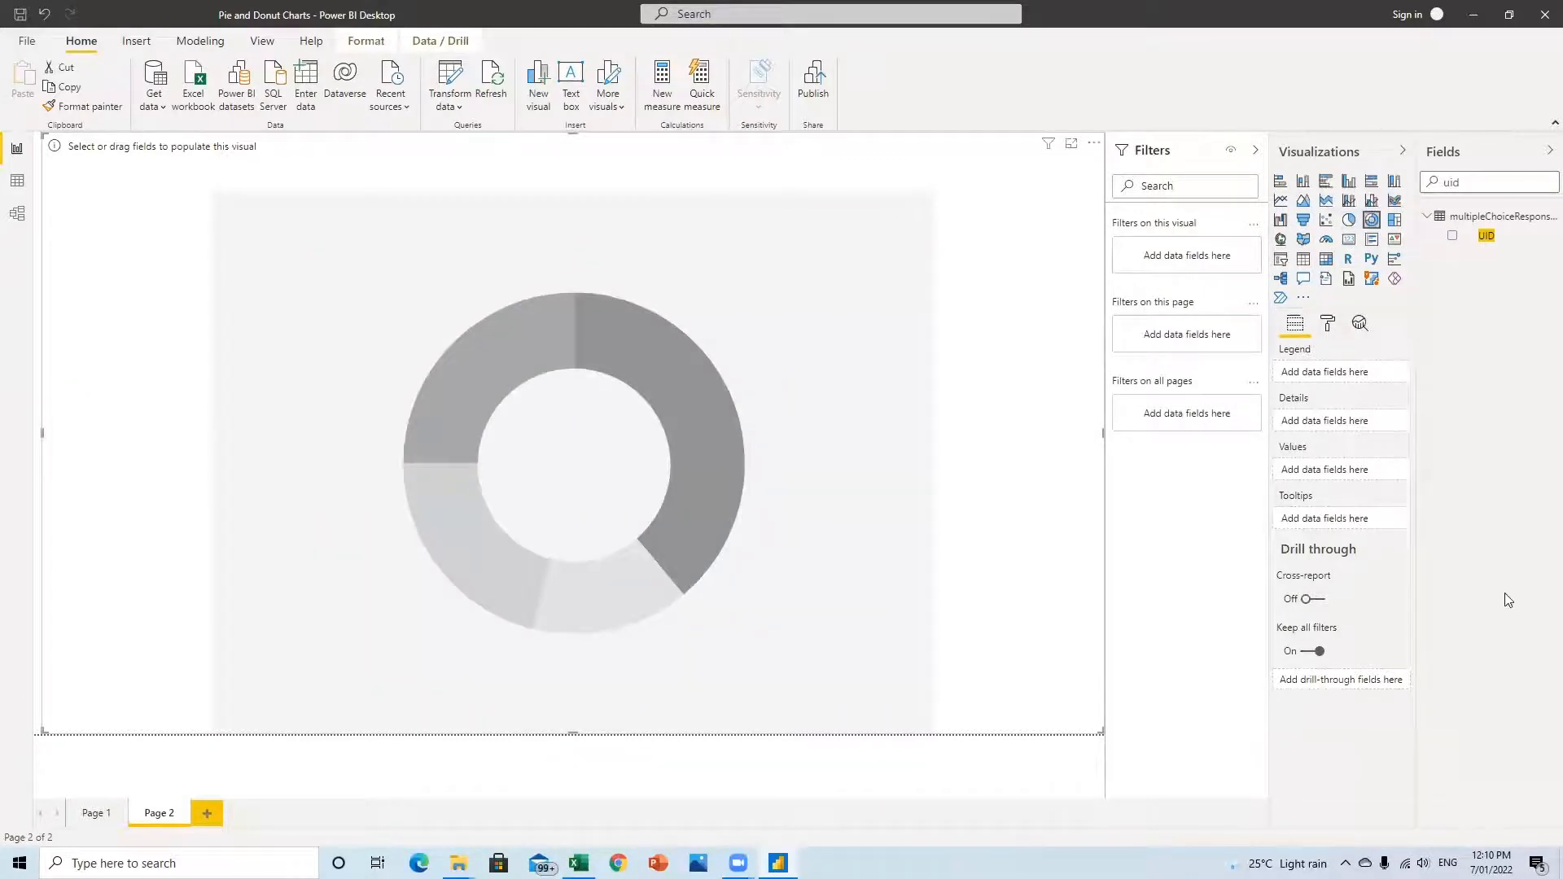
Use UID as the donut chart's values and find EmploymentStatus in the fields to use as its legend.
left_click(1452, 235)
left_click_drag(1325, 373, 1335, 477)
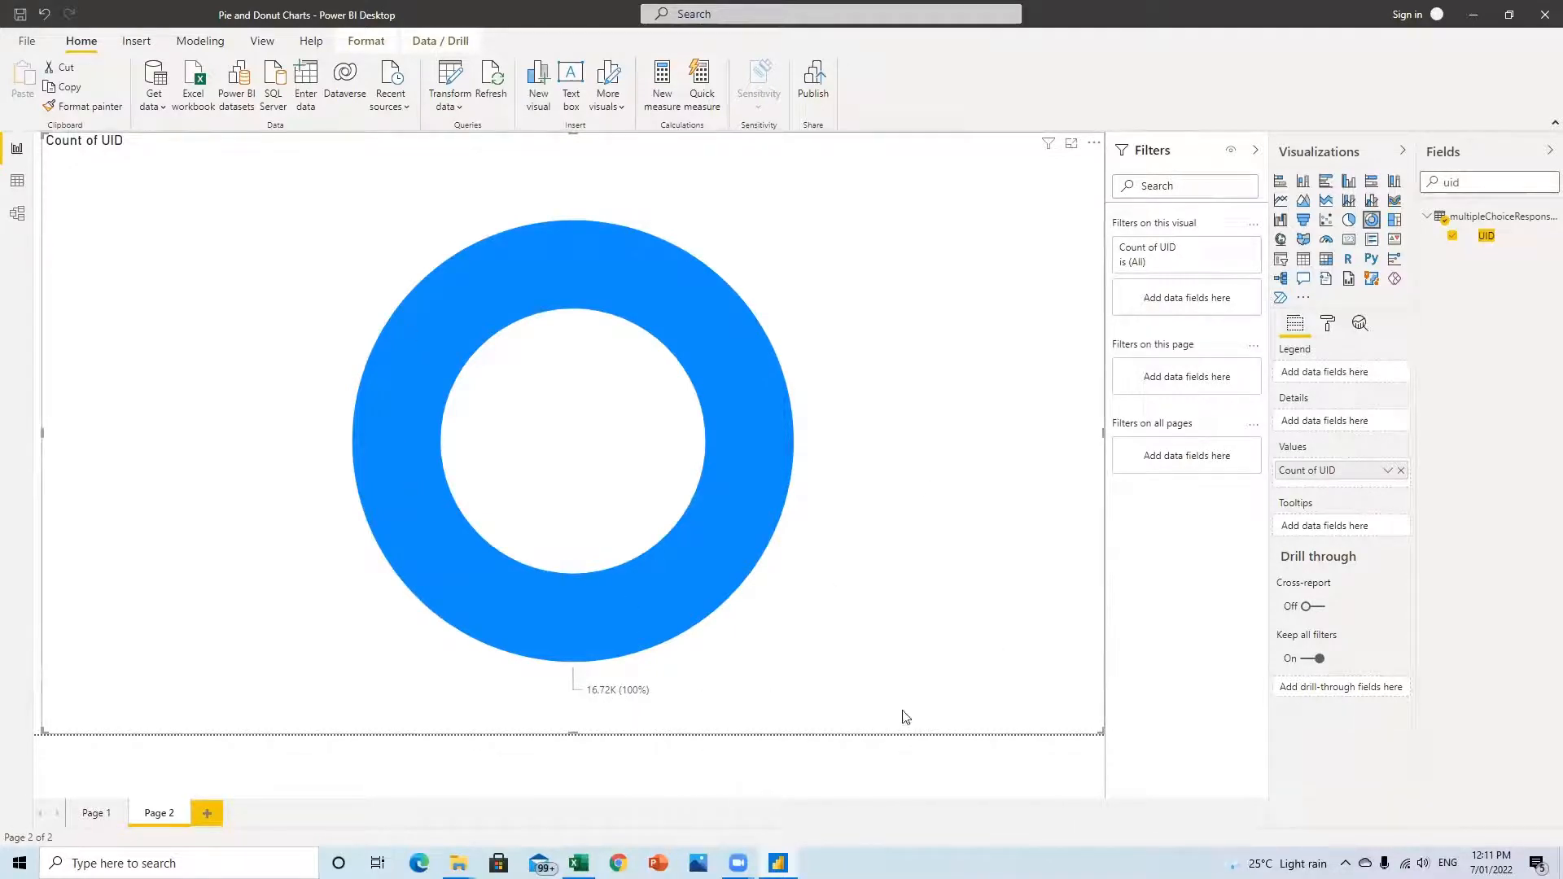
left_click_drag(1472, 192, 1413, 196)
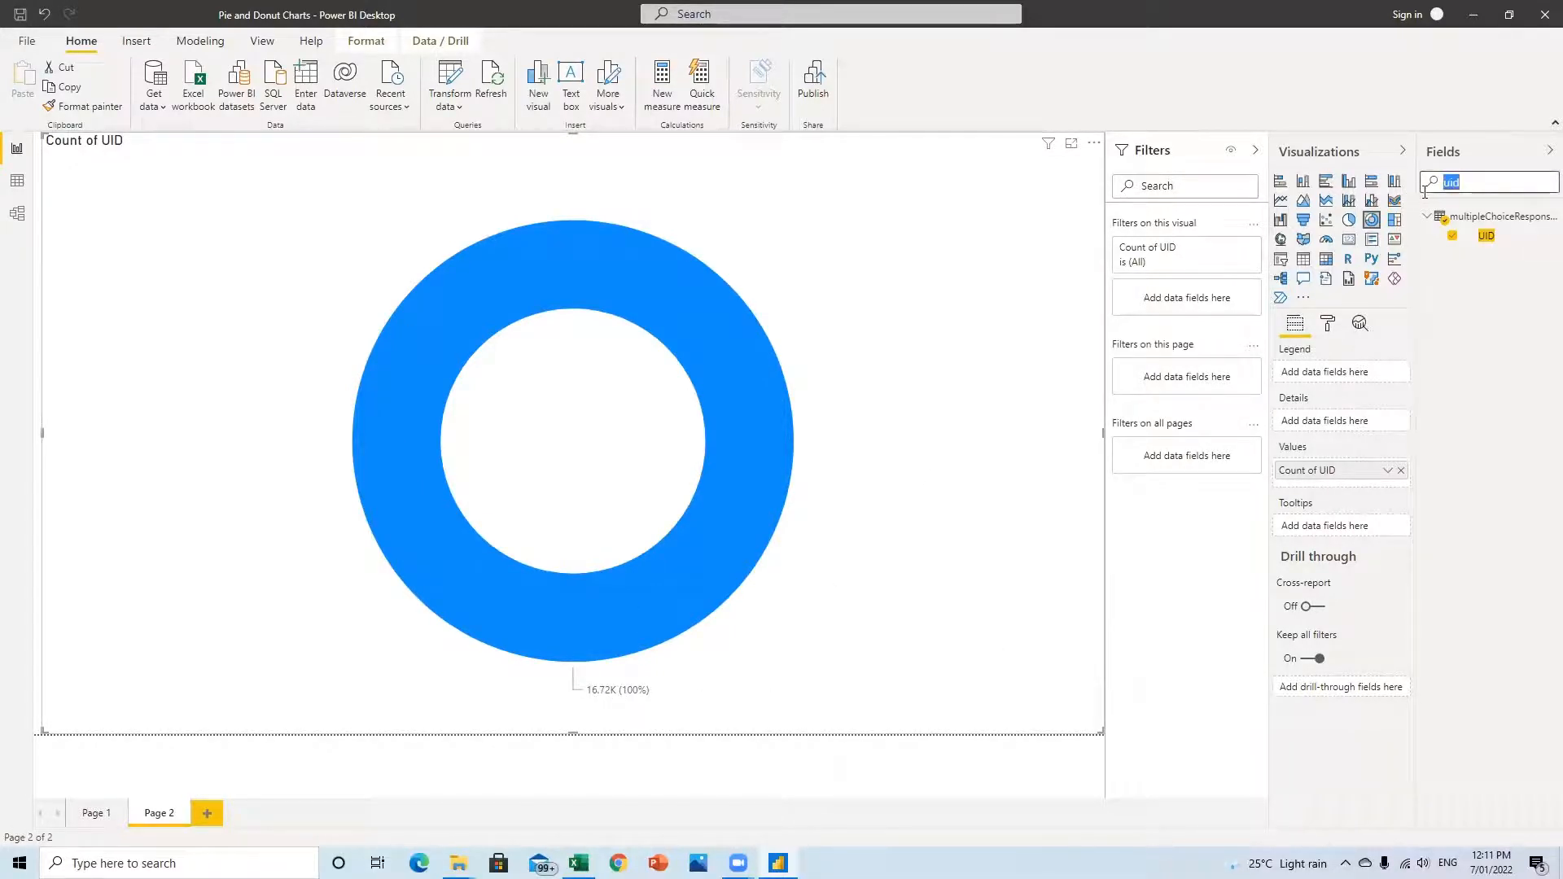
type("emply")
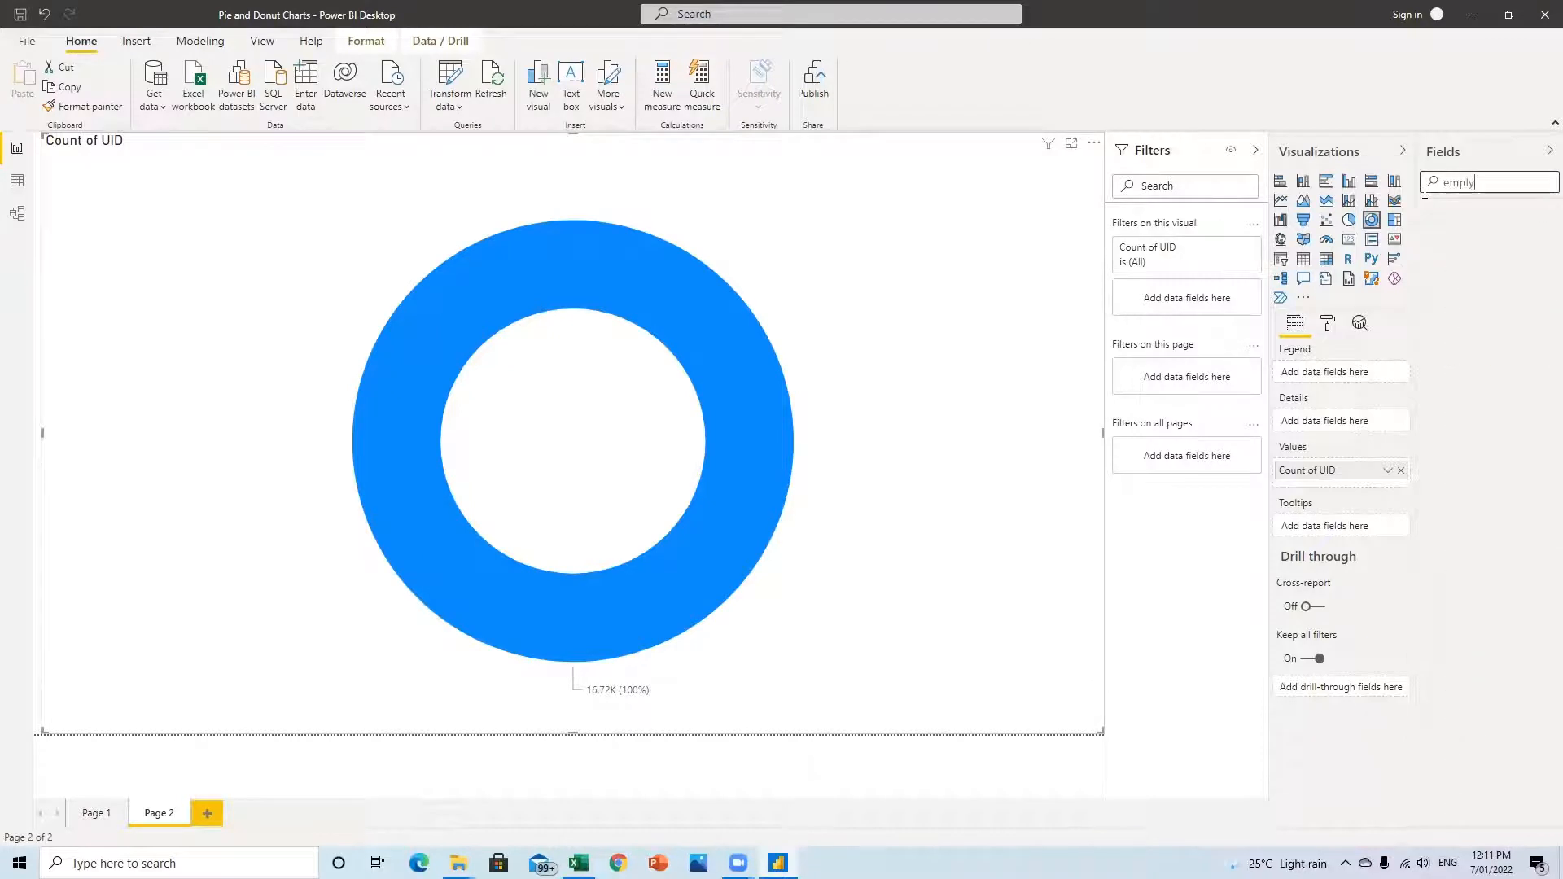
key("BackSpace")
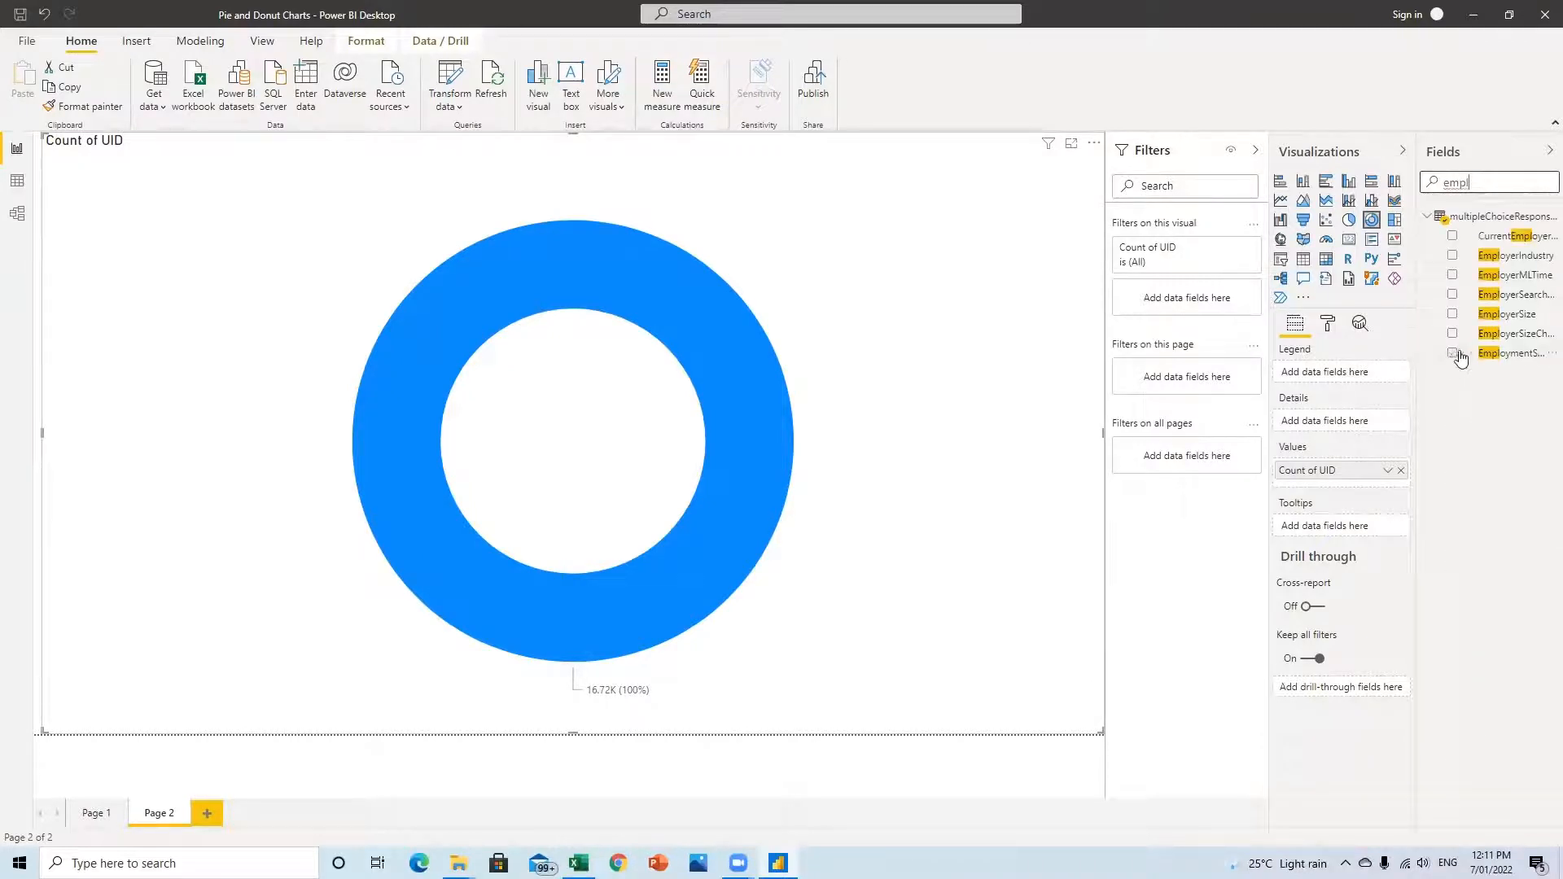
left_click_drag(1461, 358, 1313, 370)
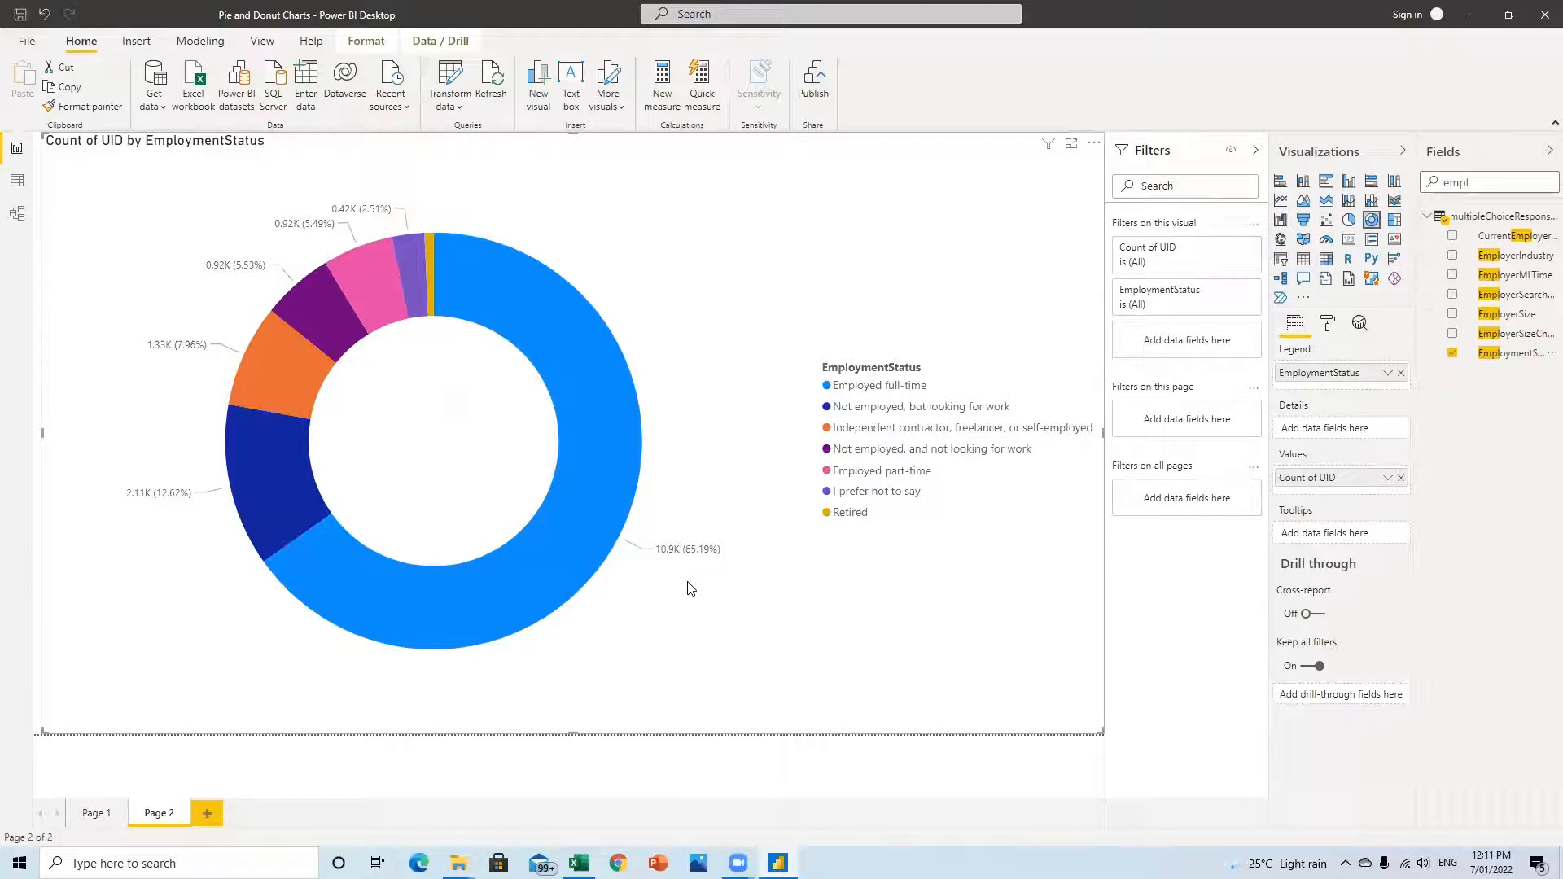
Replace the donut chart's title text with "Volume of surveys by Employment Status".
left_click(1328, 324)
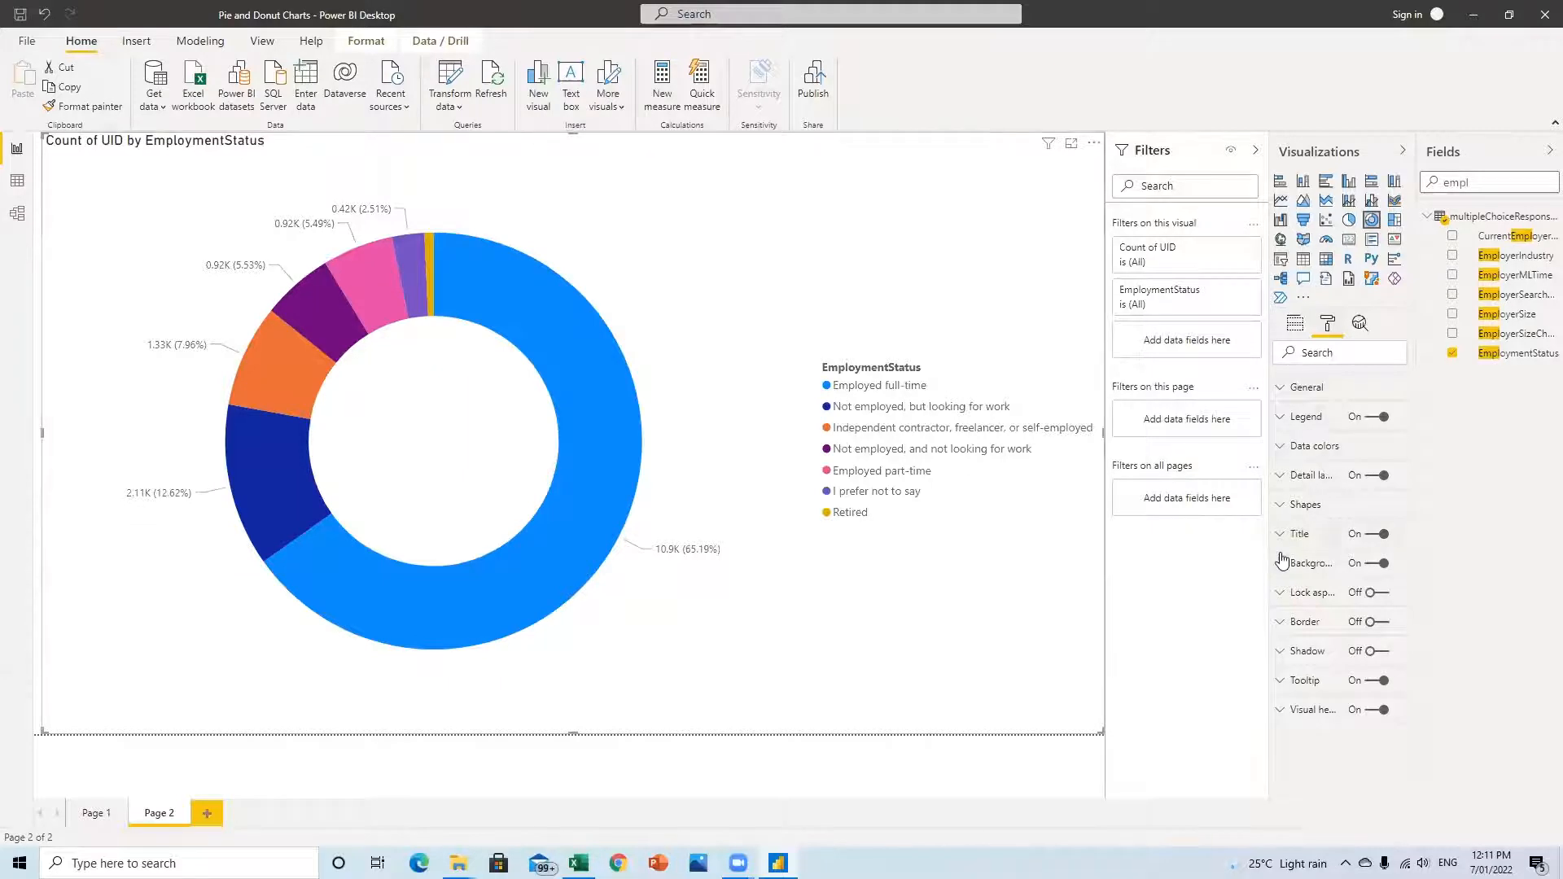
left_click(1300, 534)
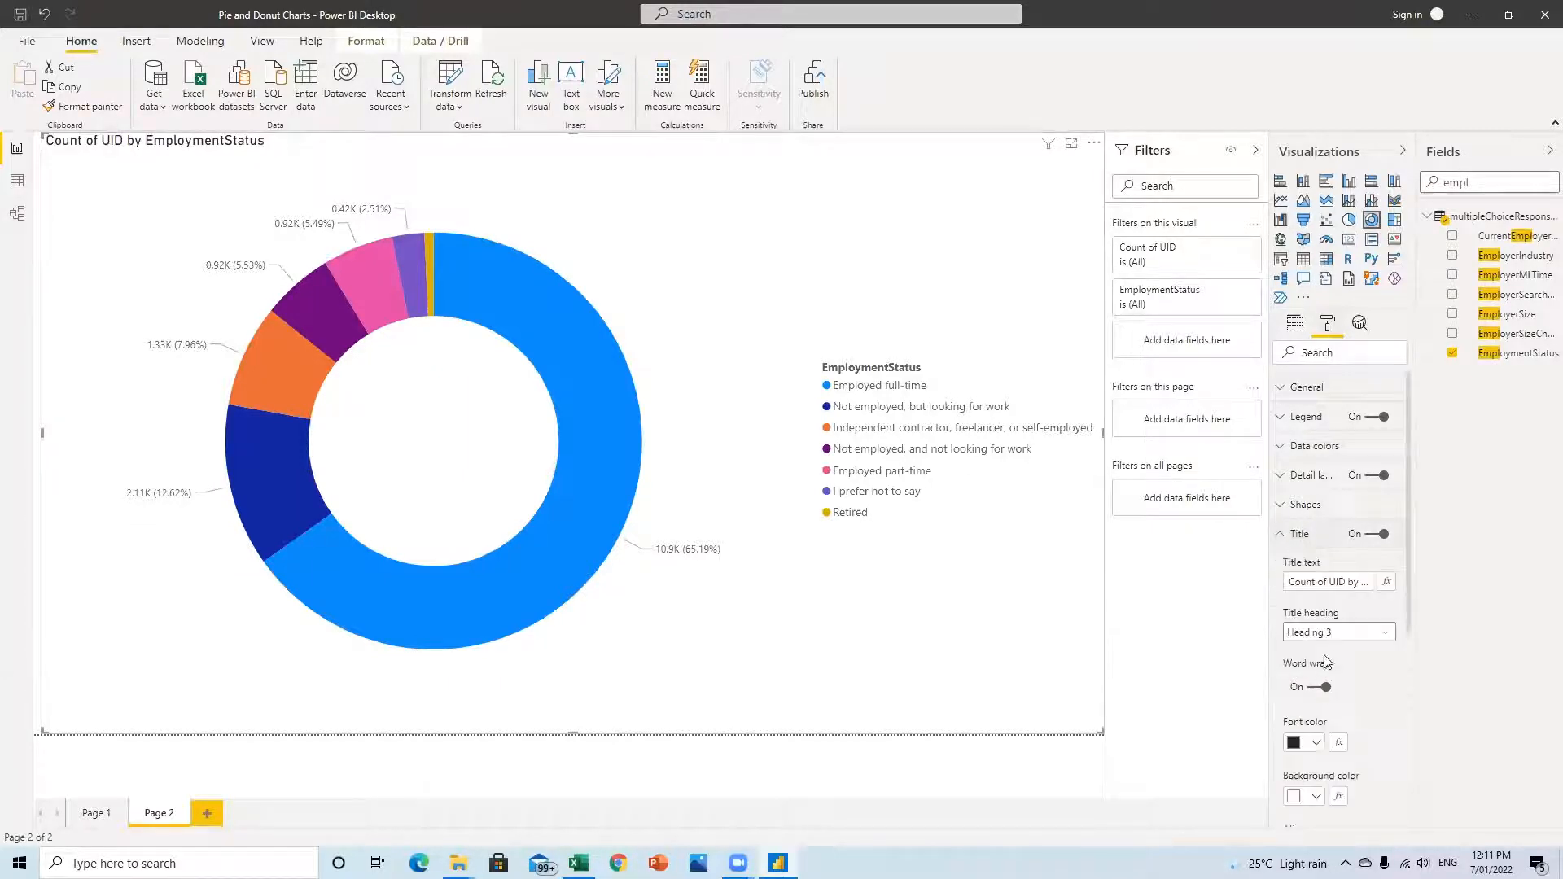
left_click(1291, 583)
left_click_drag(1291, 583, 1400, 588)
key("BackSpace")
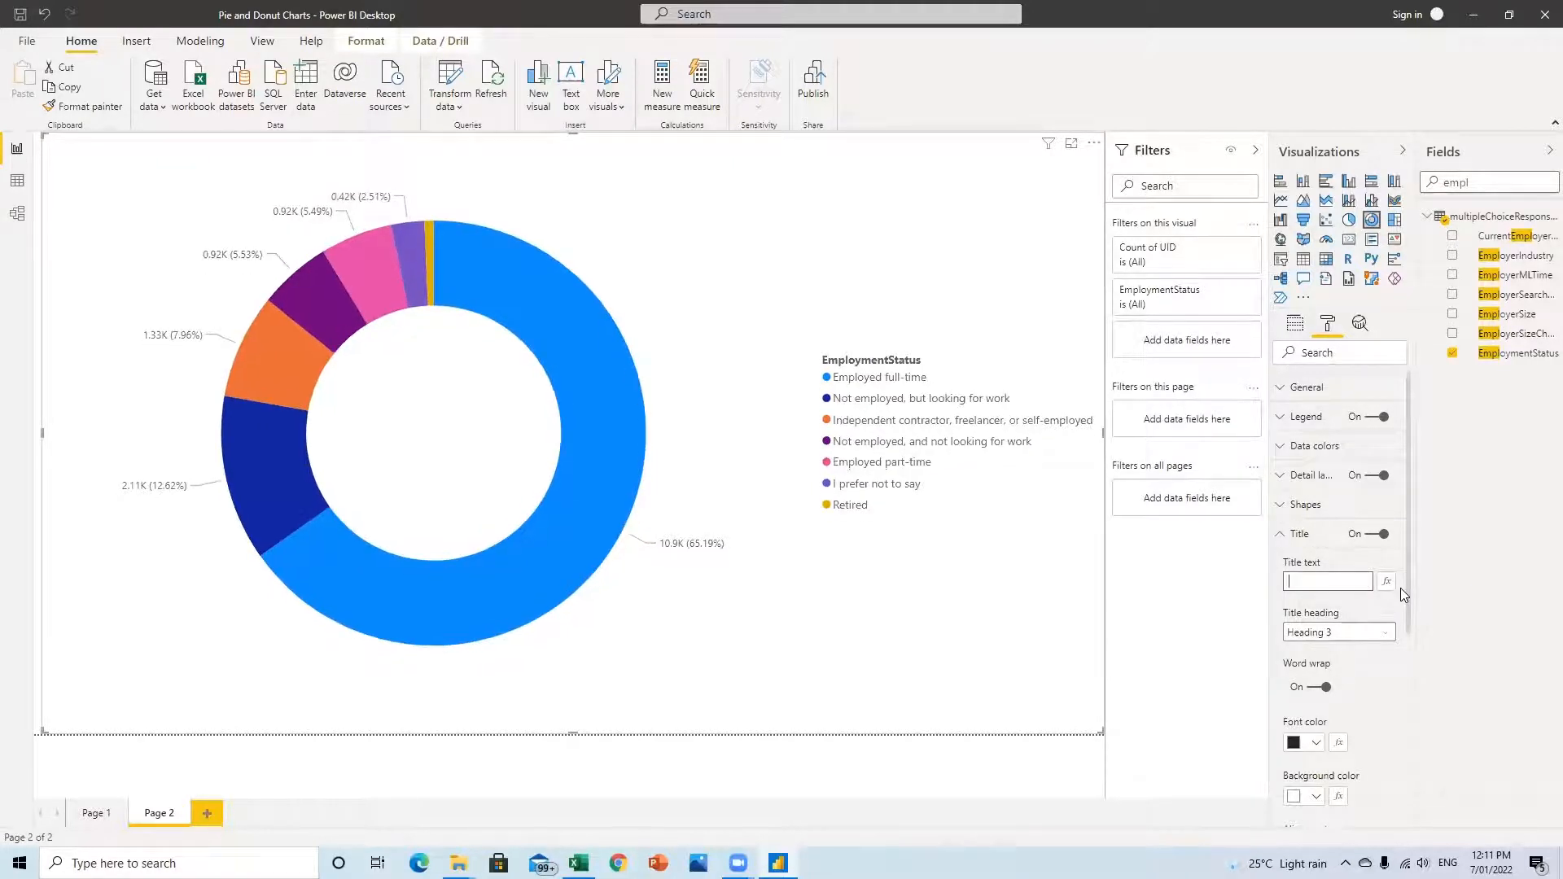
type("V")
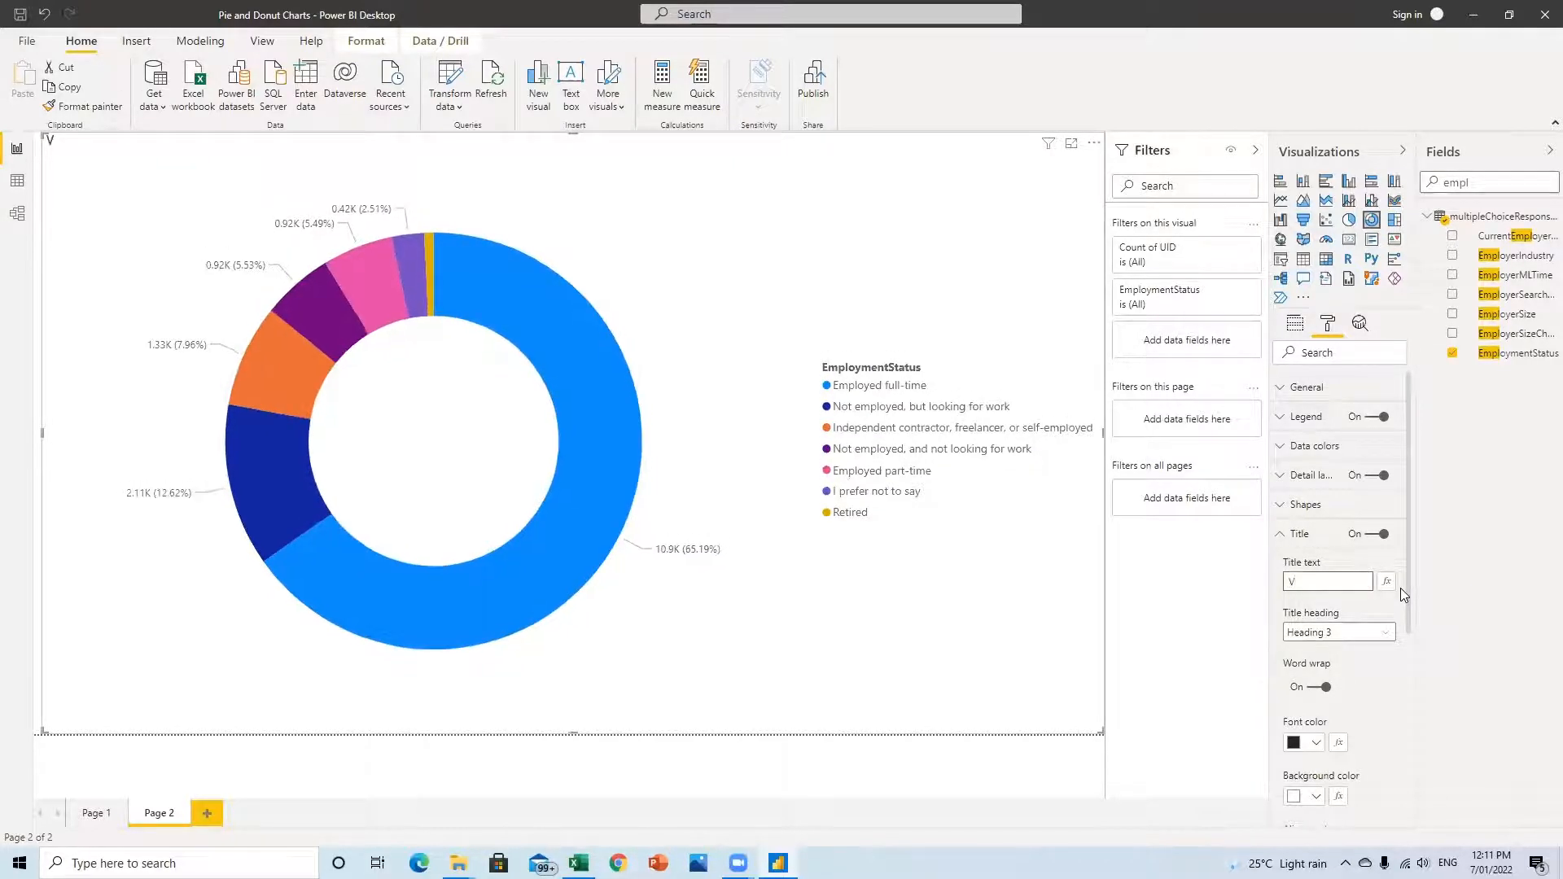
key("BackSpace")
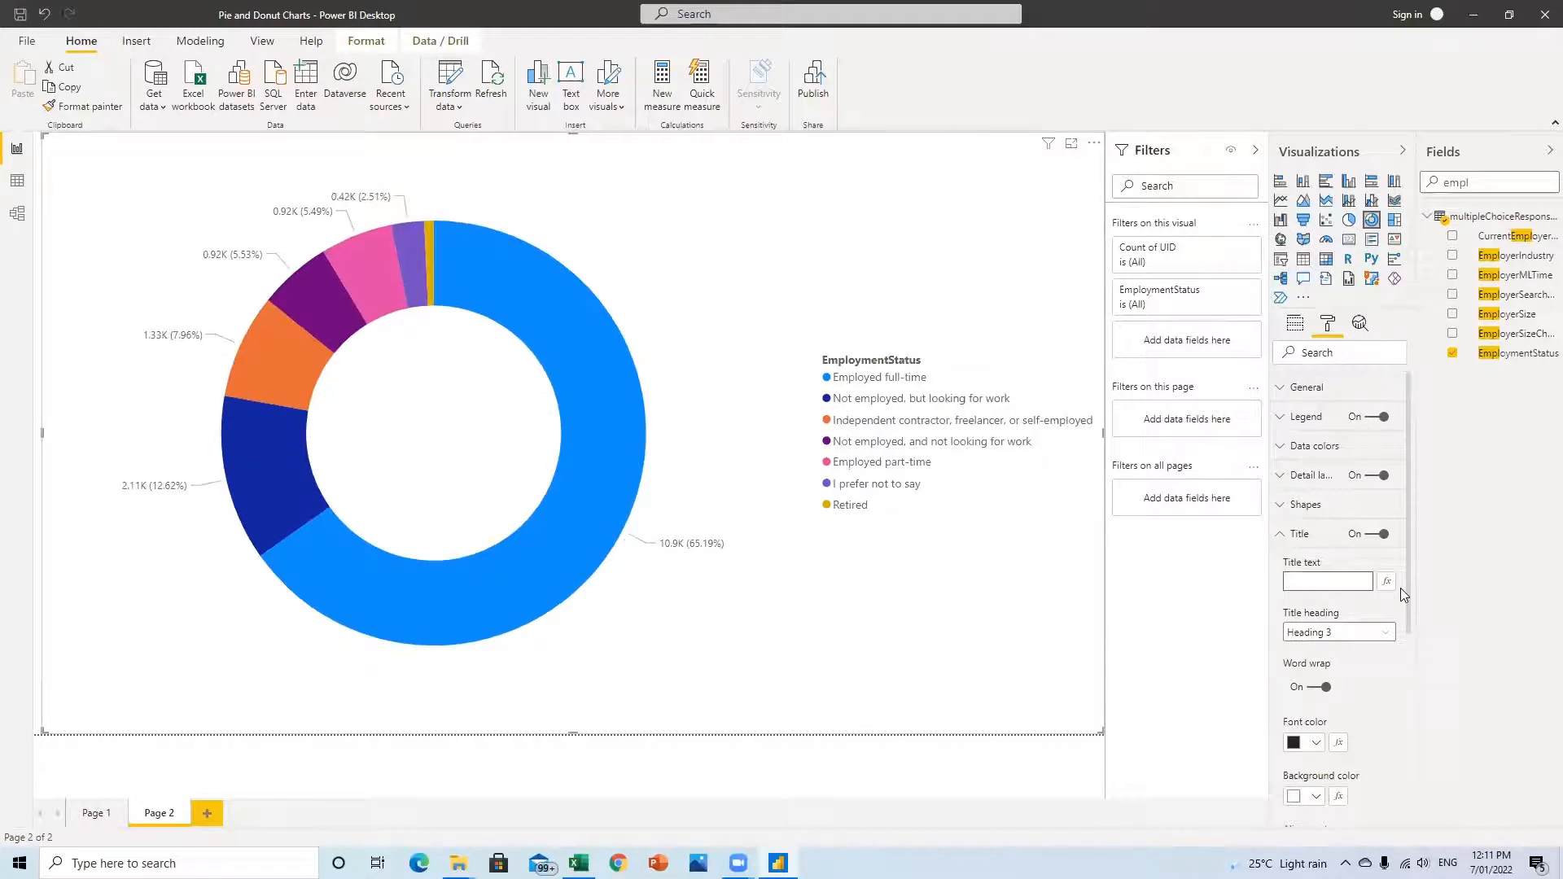
type("Volume of surveys")
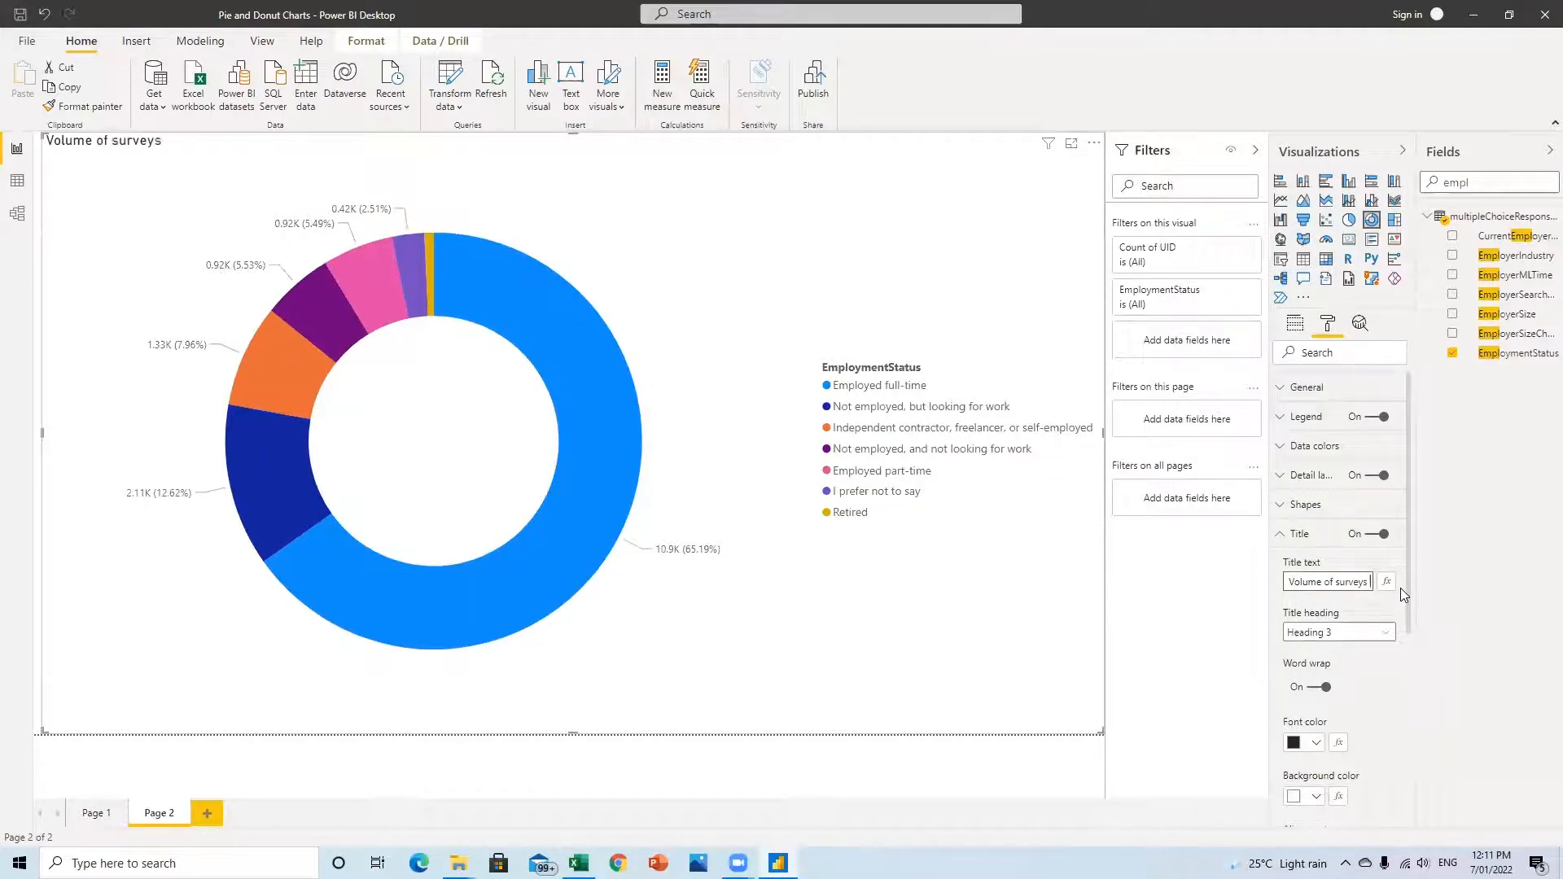
type(" by Employment Status")
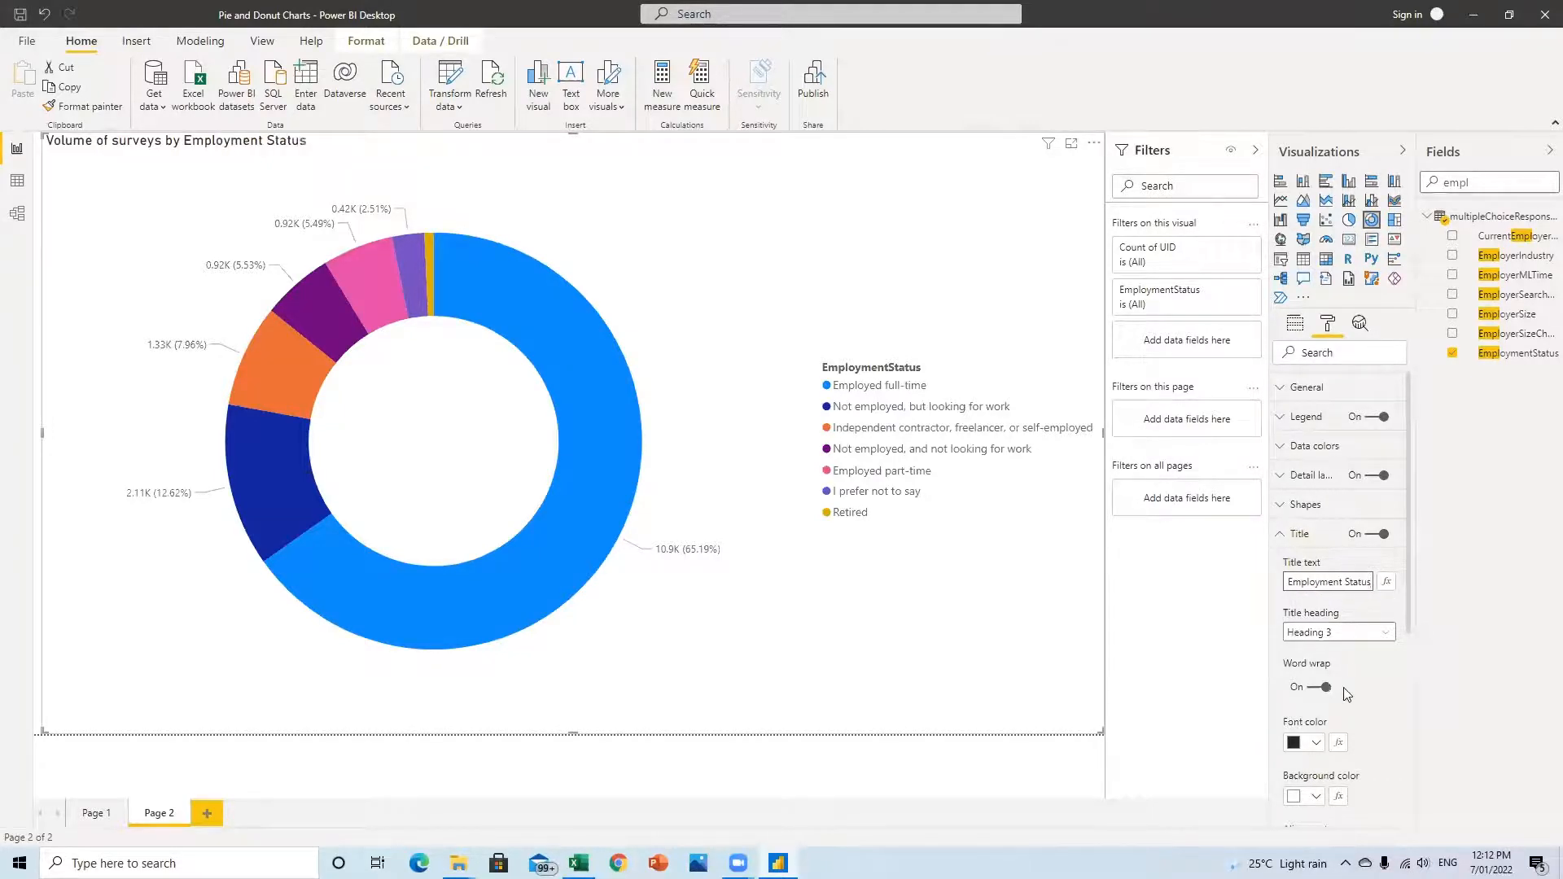
Format the donut chart's title with a dark purple font color, center alignment and the Arial Black font family.
scroll(1347, 687, "down", 2)
left_click(1317, 579)
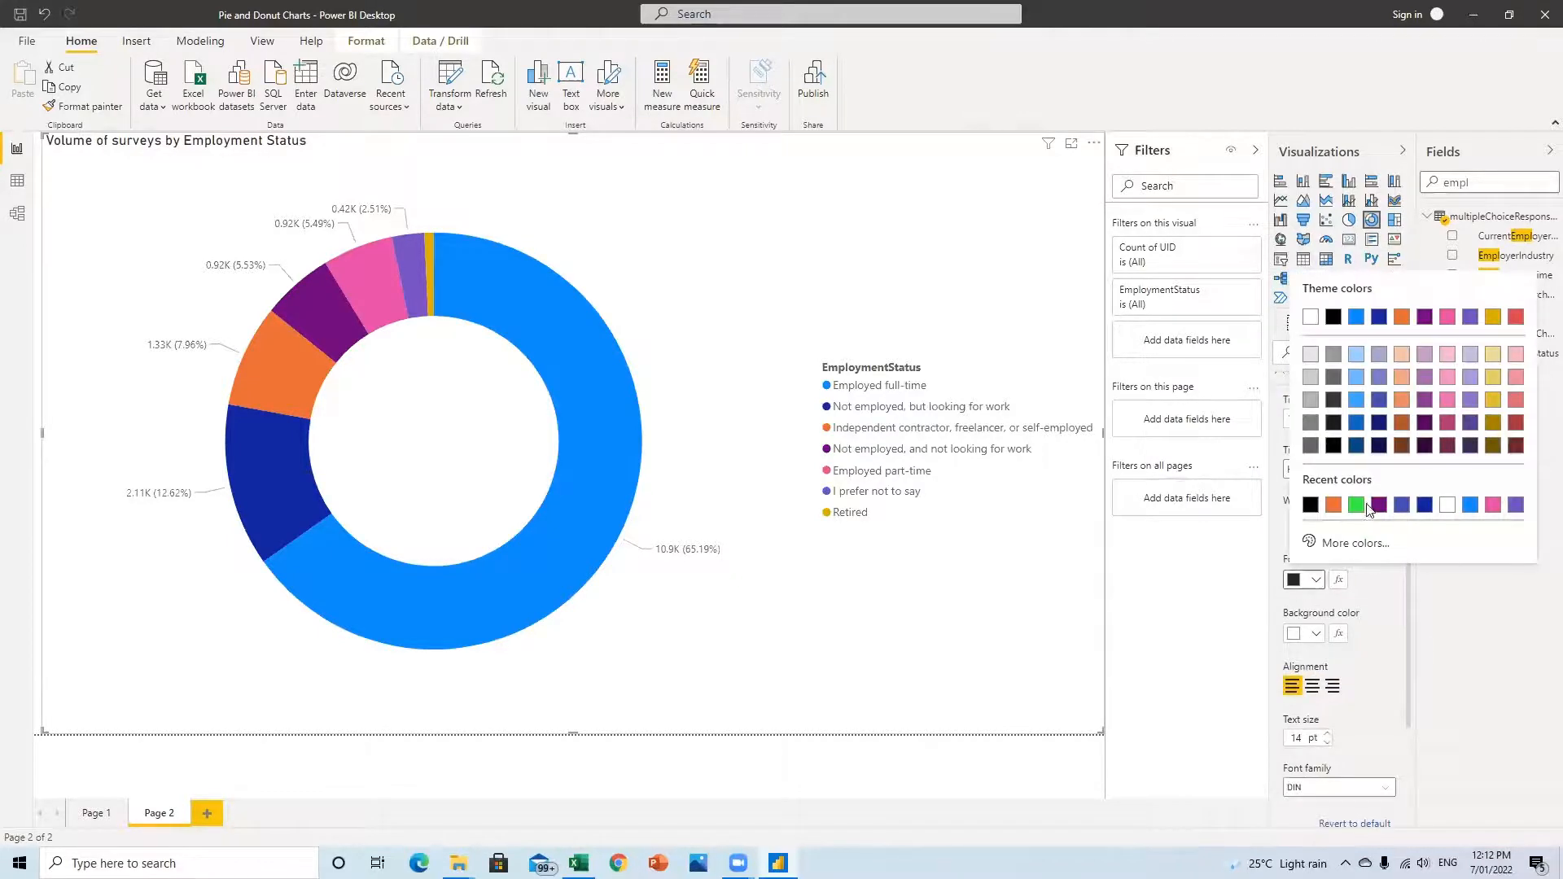
left_click(1378, 506)
left_click(1312, 686)
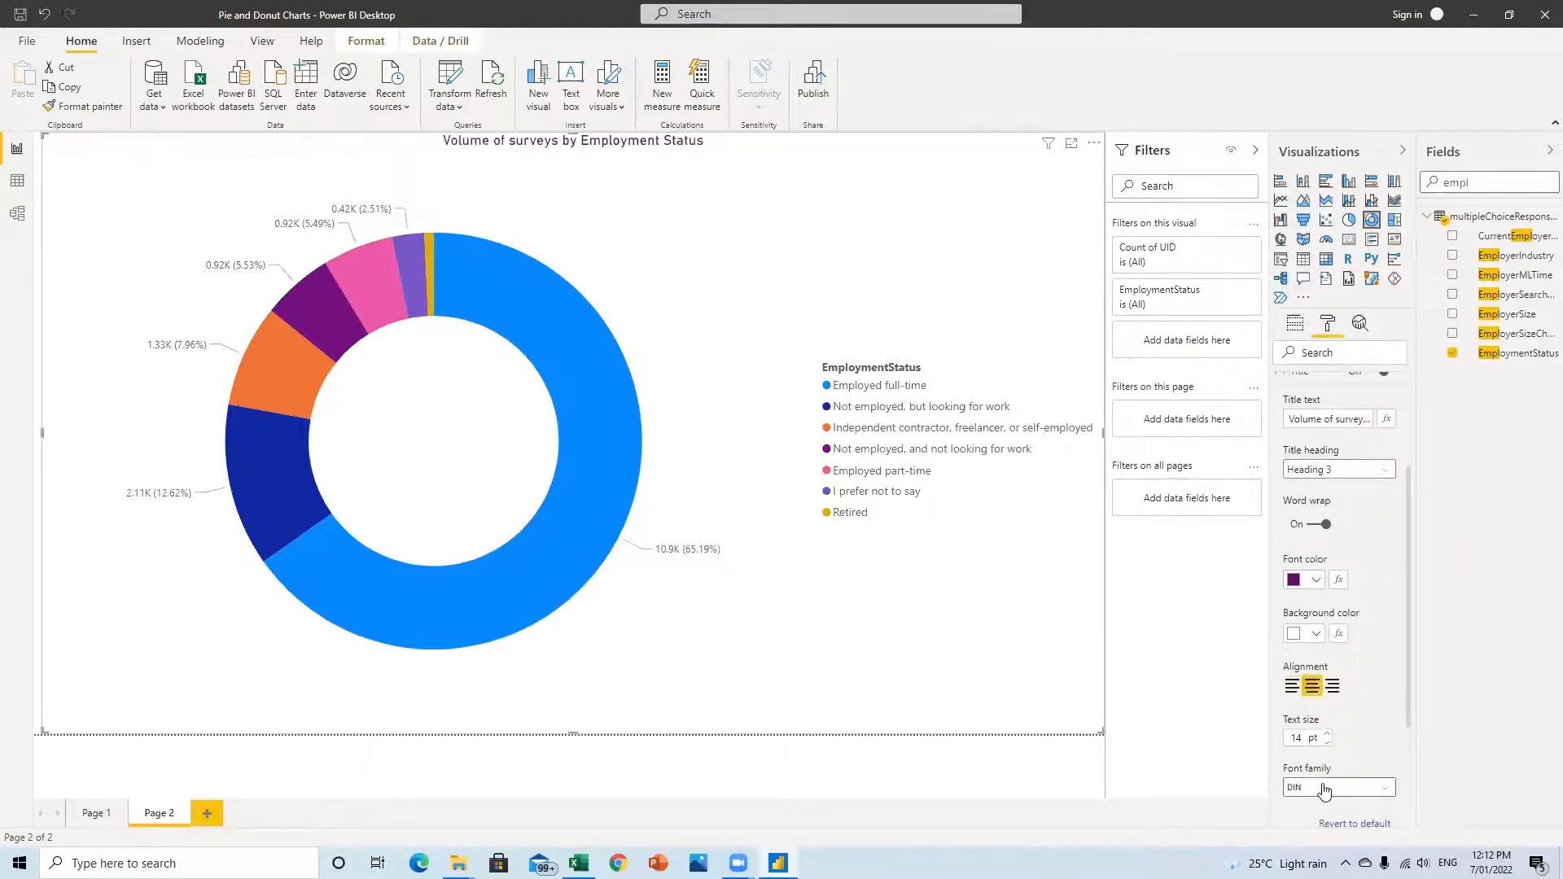
left_click(1339, 787)
left_click(1333, 546)
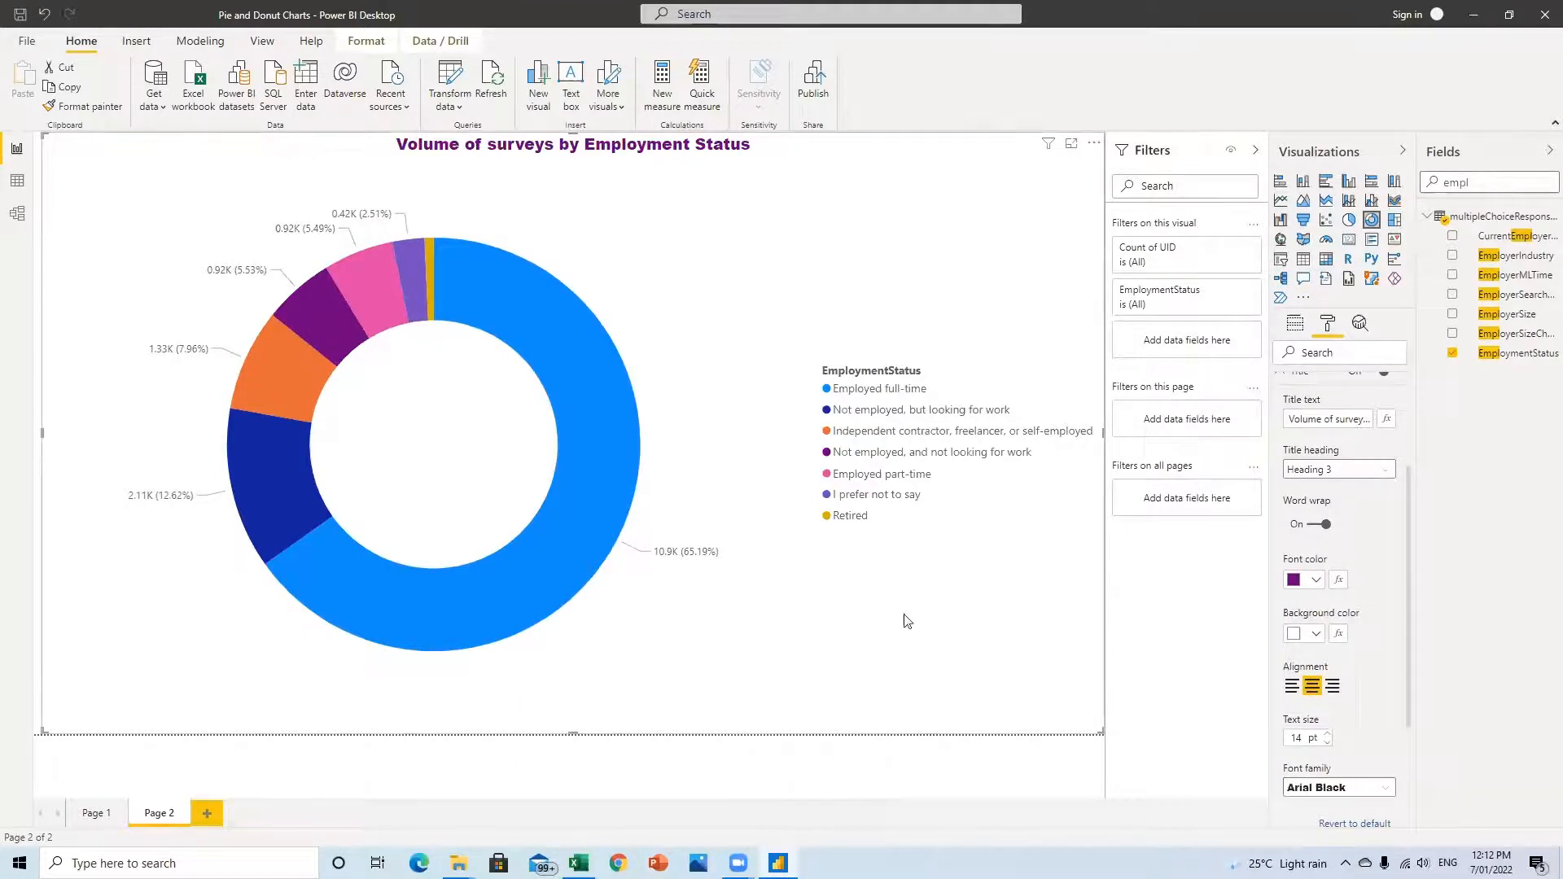
Rename the donut chart's legend to "Employment Status" with a space between the words.
scroll(1323, 525, "up", 3)
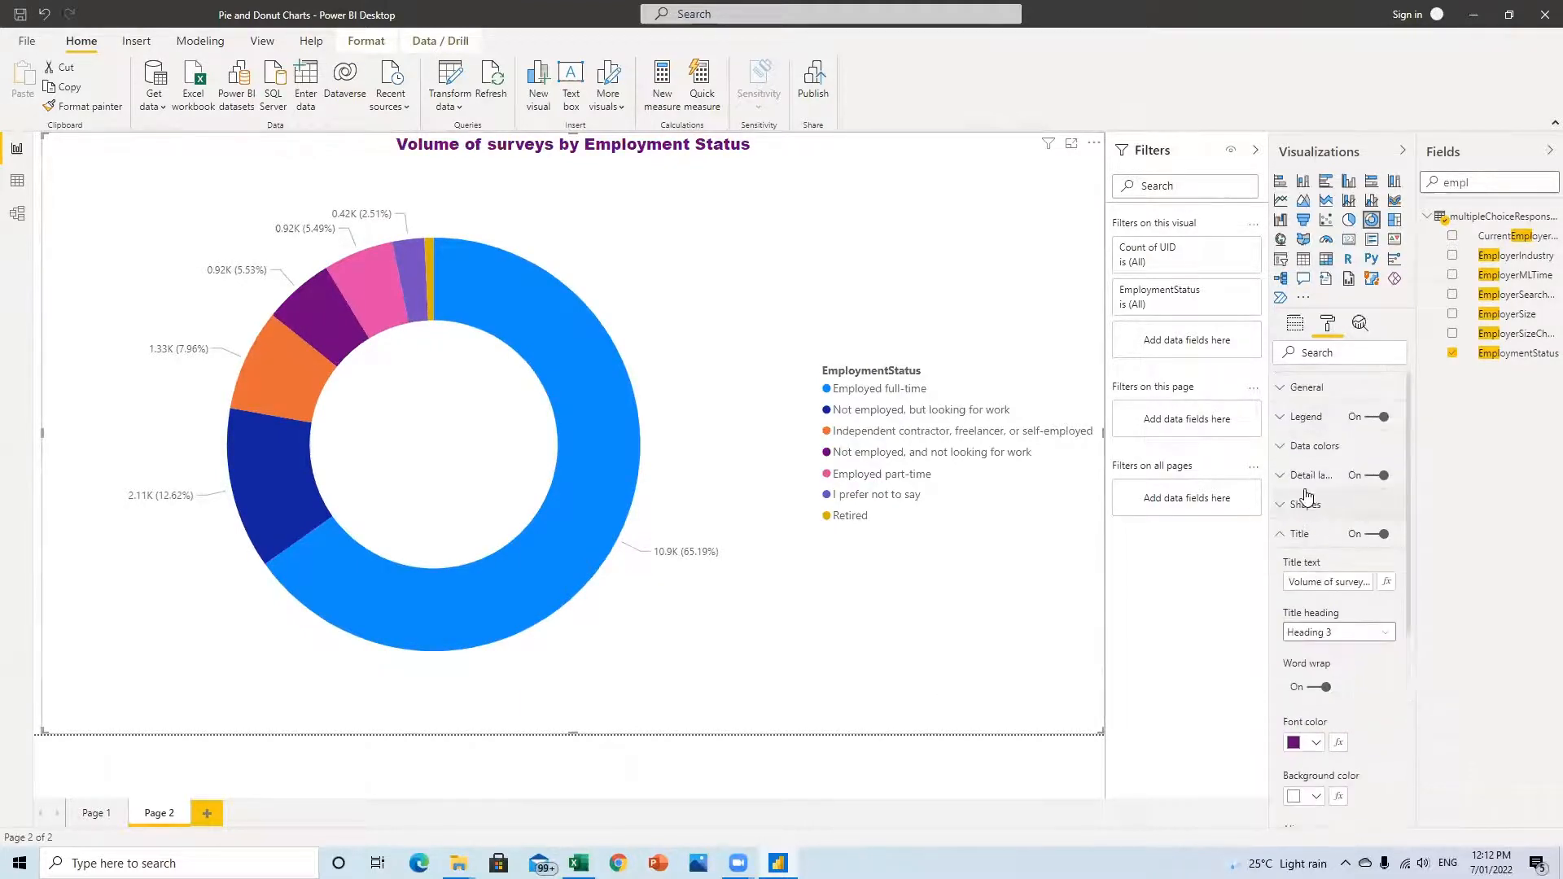
left_click(1299, 418)
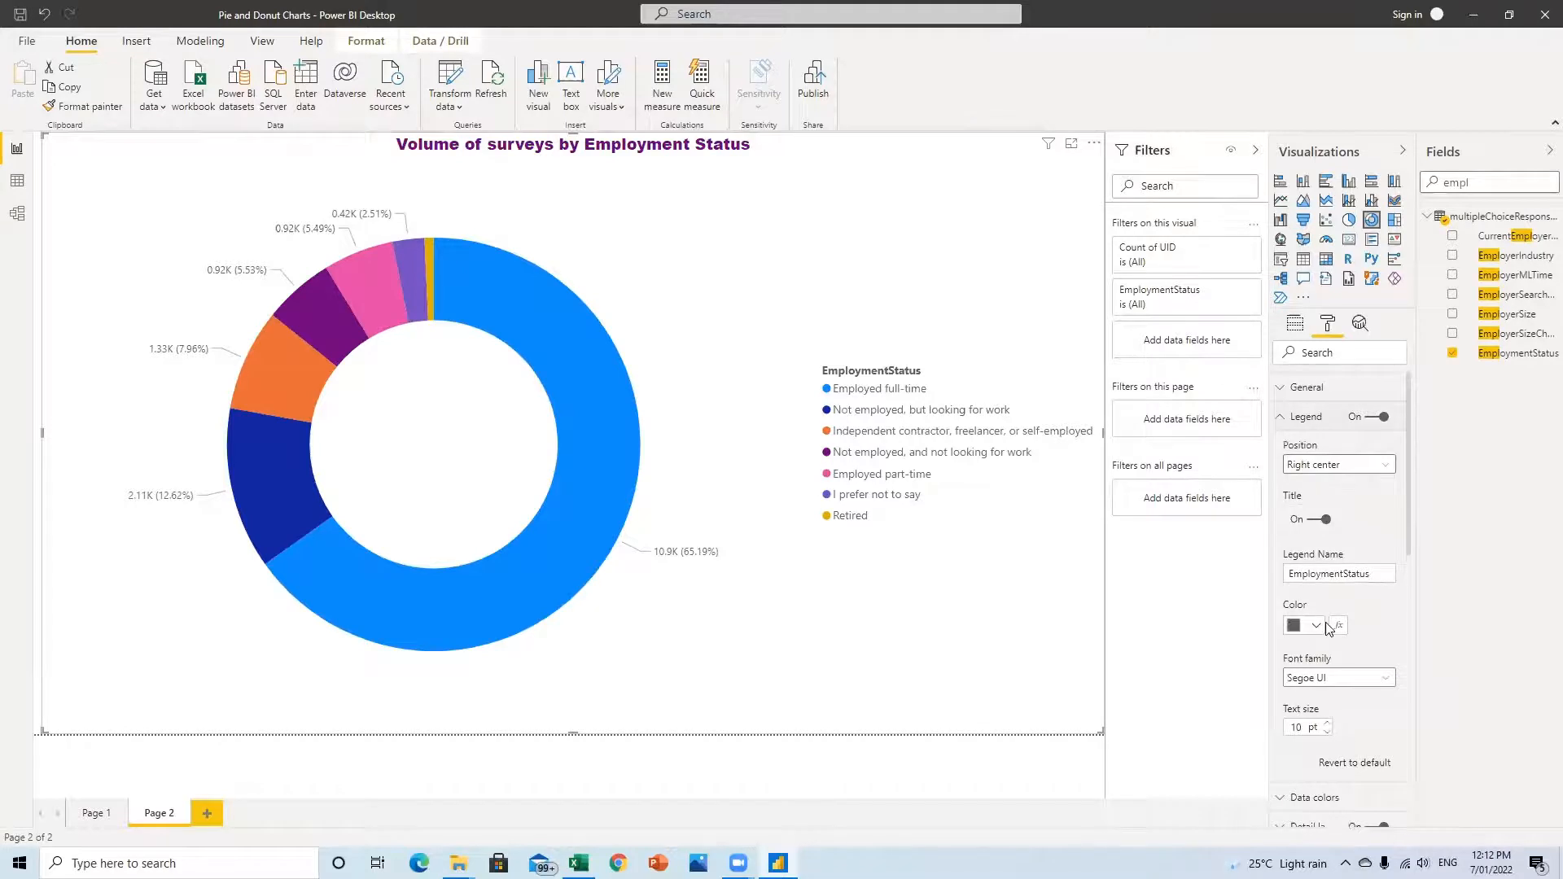
left_click_drag(1371, 574, 1344, 574)
left_click(1344, 574)
Try the legend in the Bottom Center position and return it to Right center.
left_click(1328, 472)
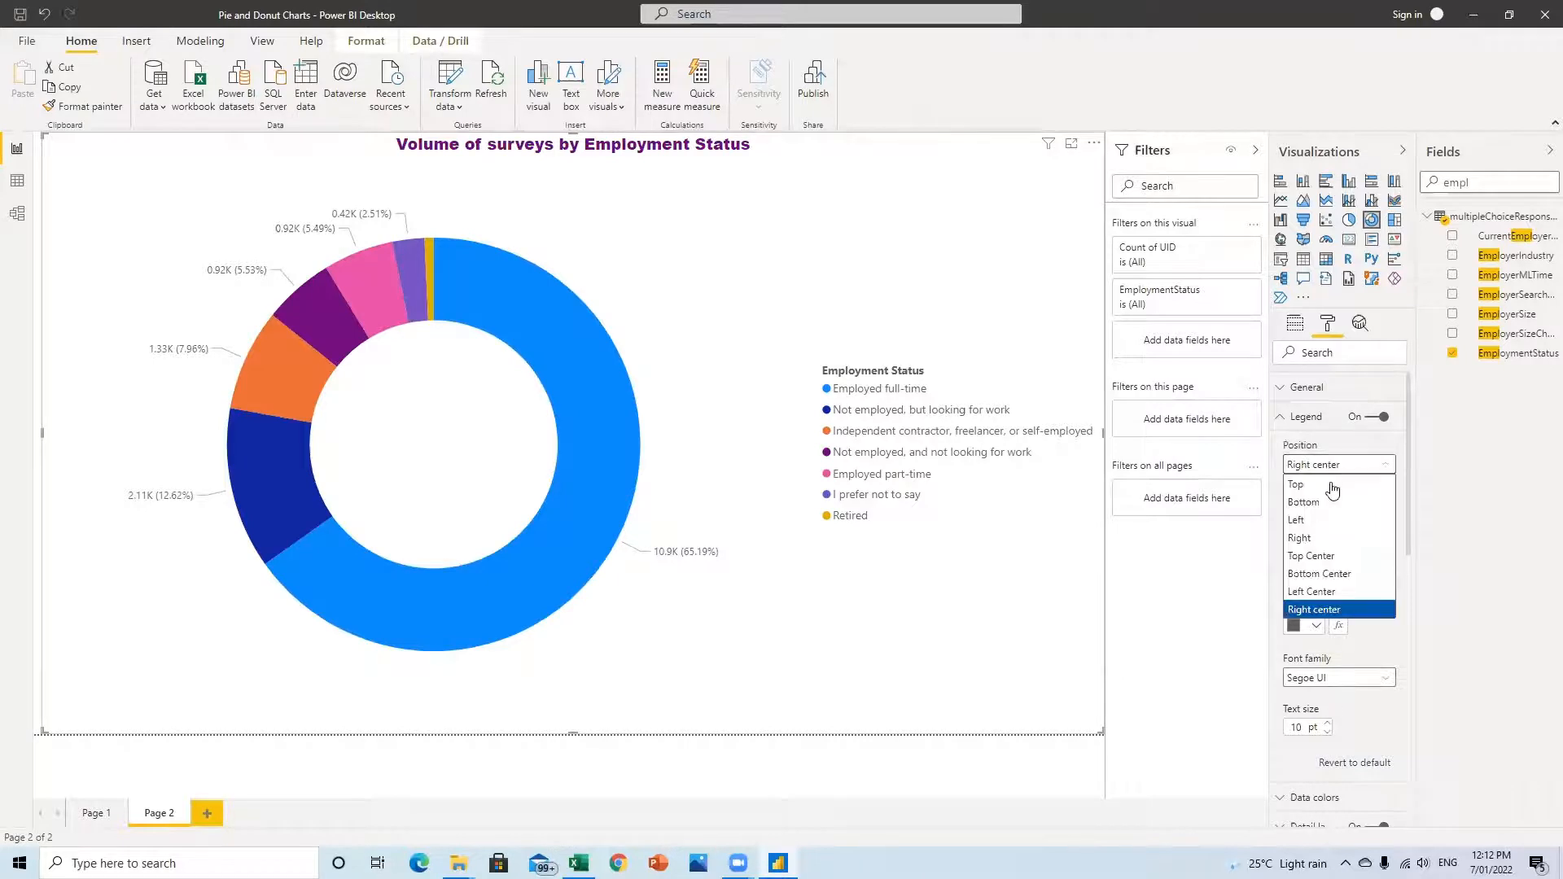
left_click(1308, 574)
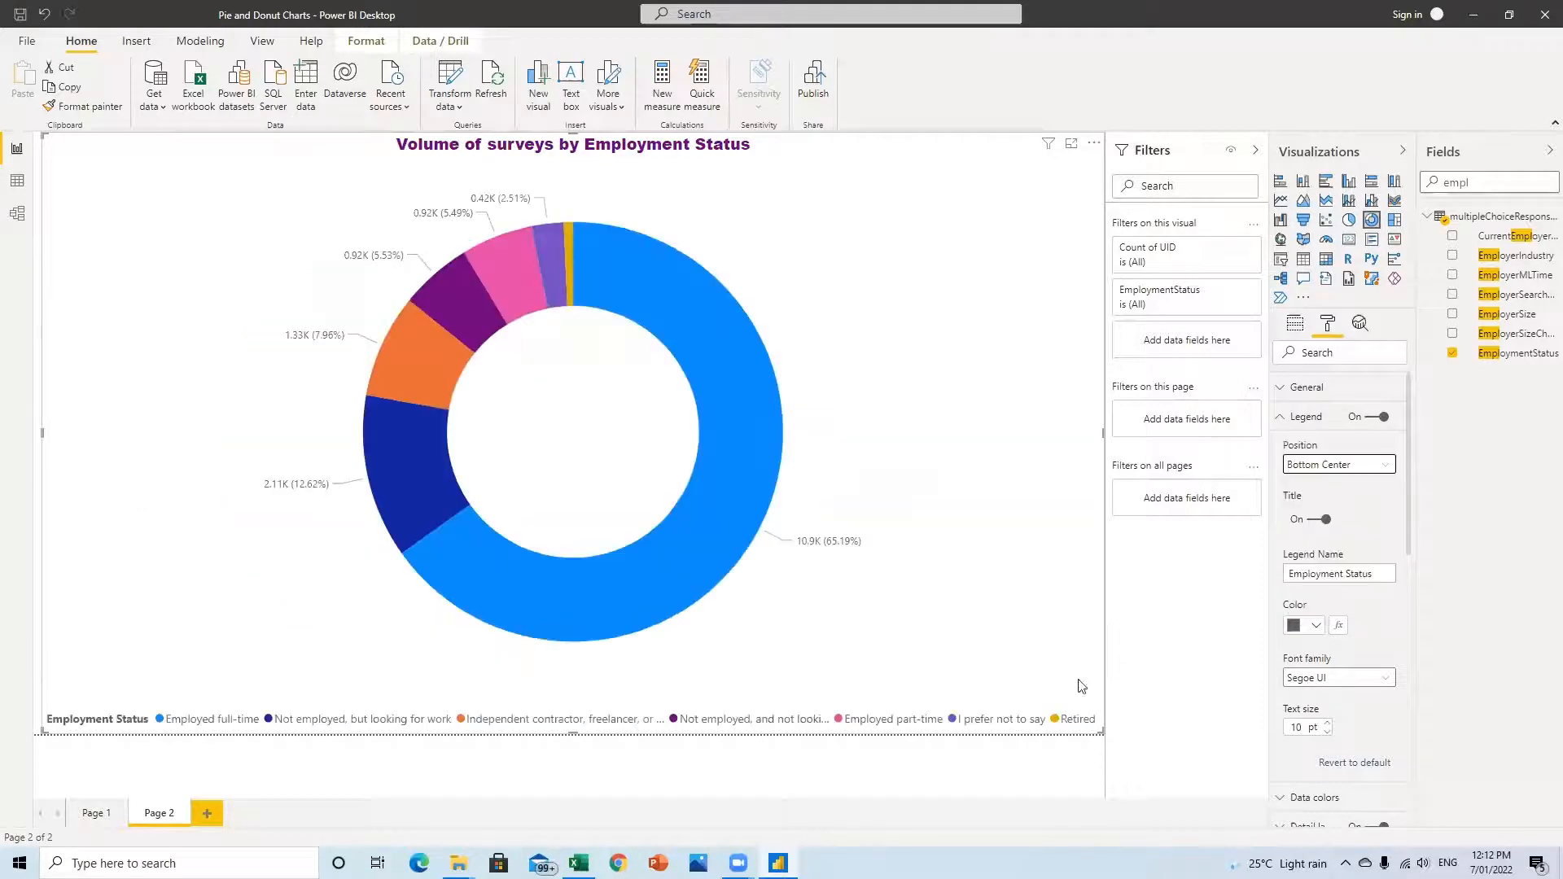
left_click(1348, 578)
left_click(1326, 464)
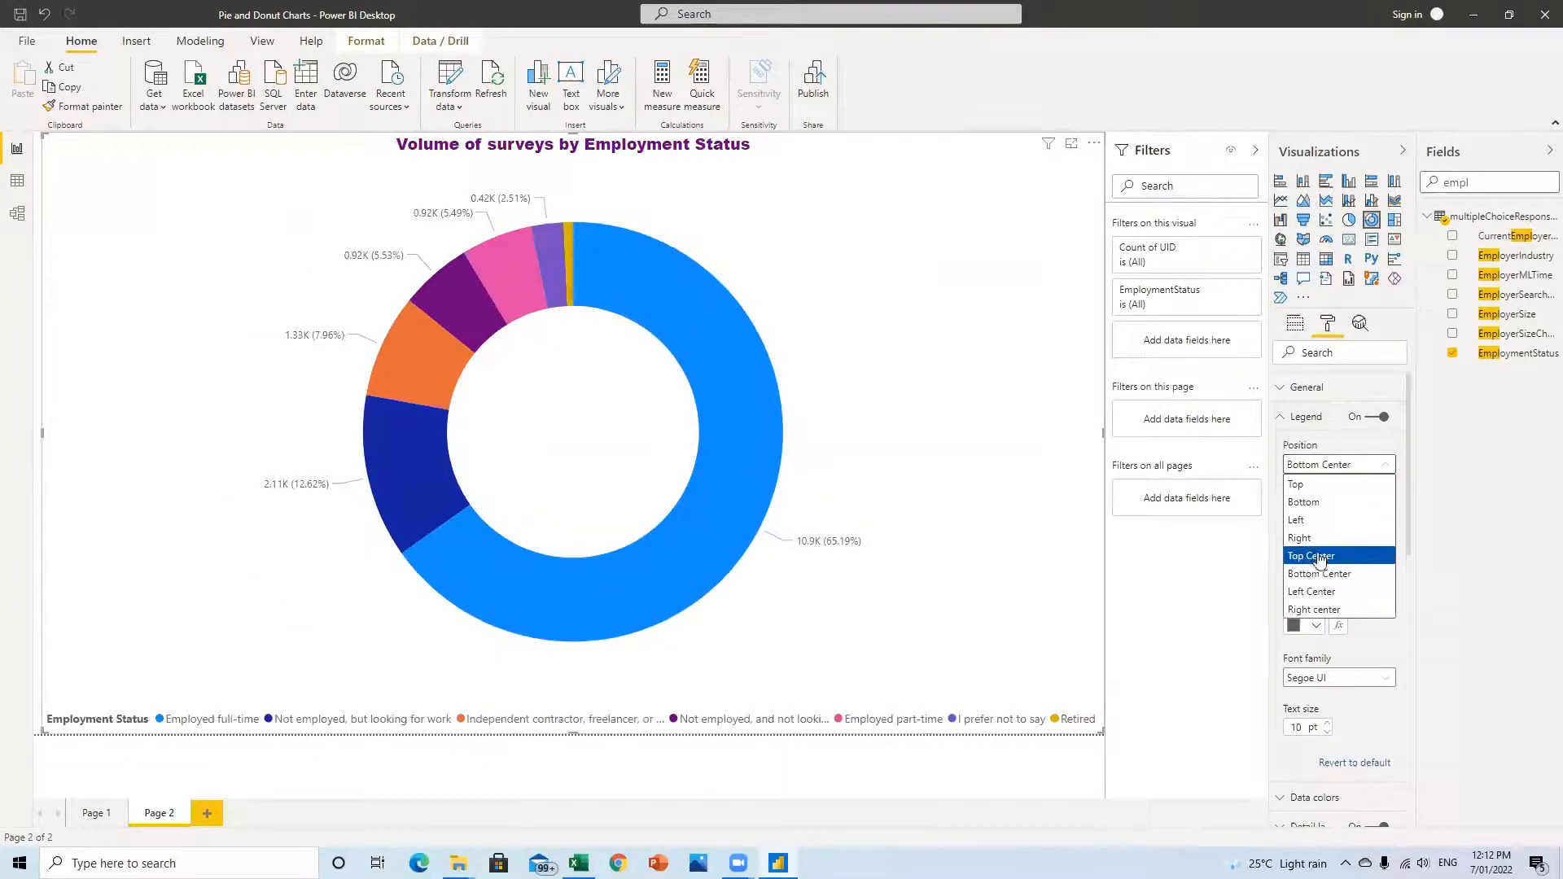
left_click(1318, 610)
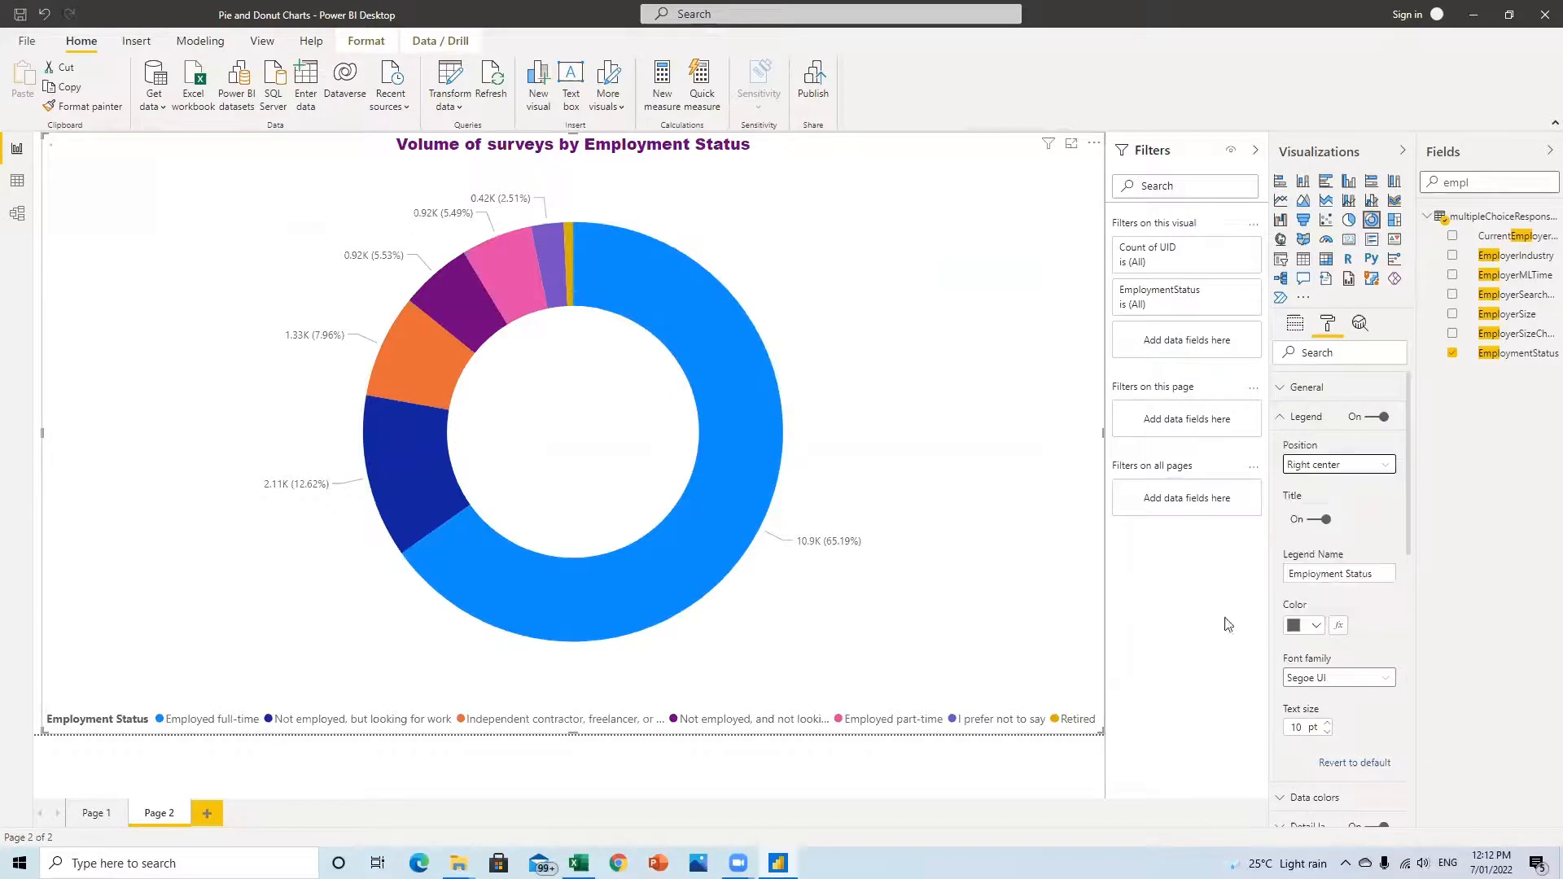
Set the legend's text color to black and collapse the legend and title settings.
left_click(1316, 625)
left_click(1333, 551)
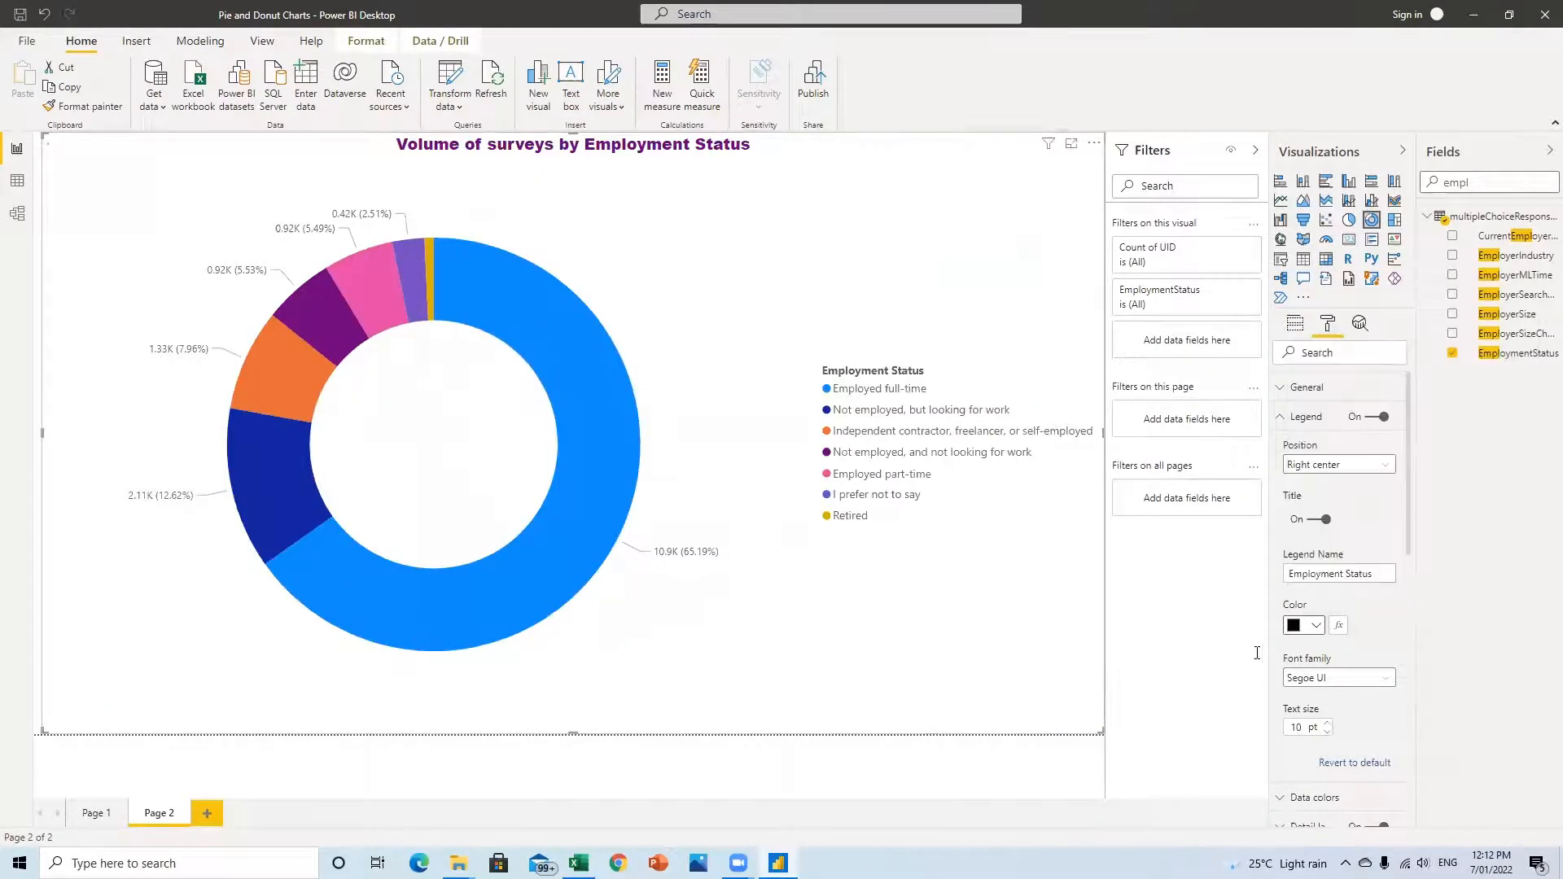
left_click(1285, 413)
left_click(1302, 534)
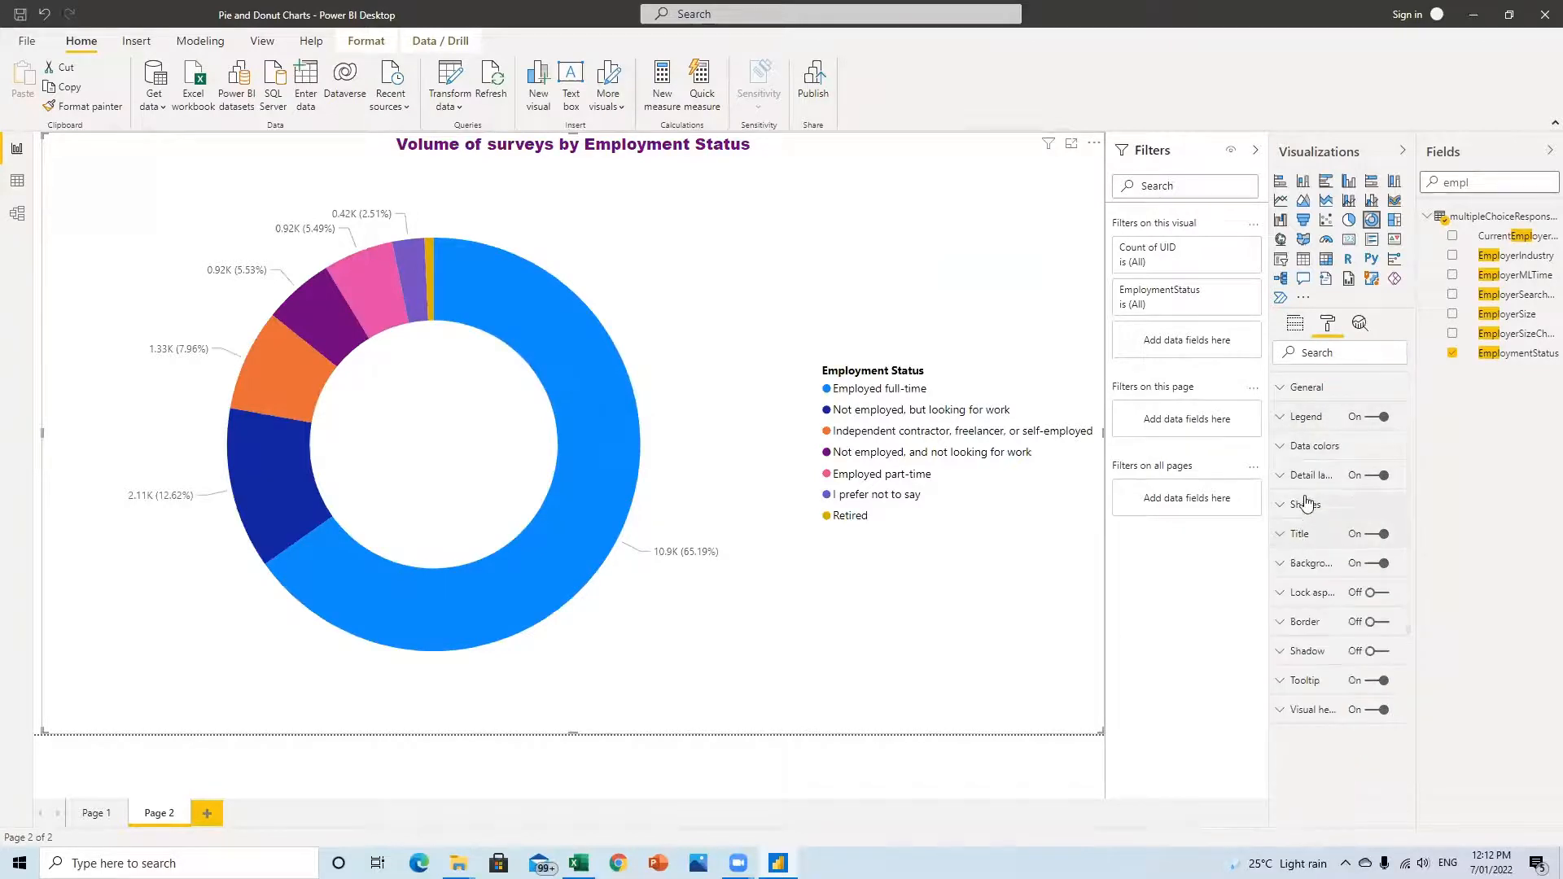
Set the donut chart's detail label style to All detail labels.
left_click(1303, 459)
left_click(1303, 459)
left_click(1306, 478)
left_click(1337, 523)
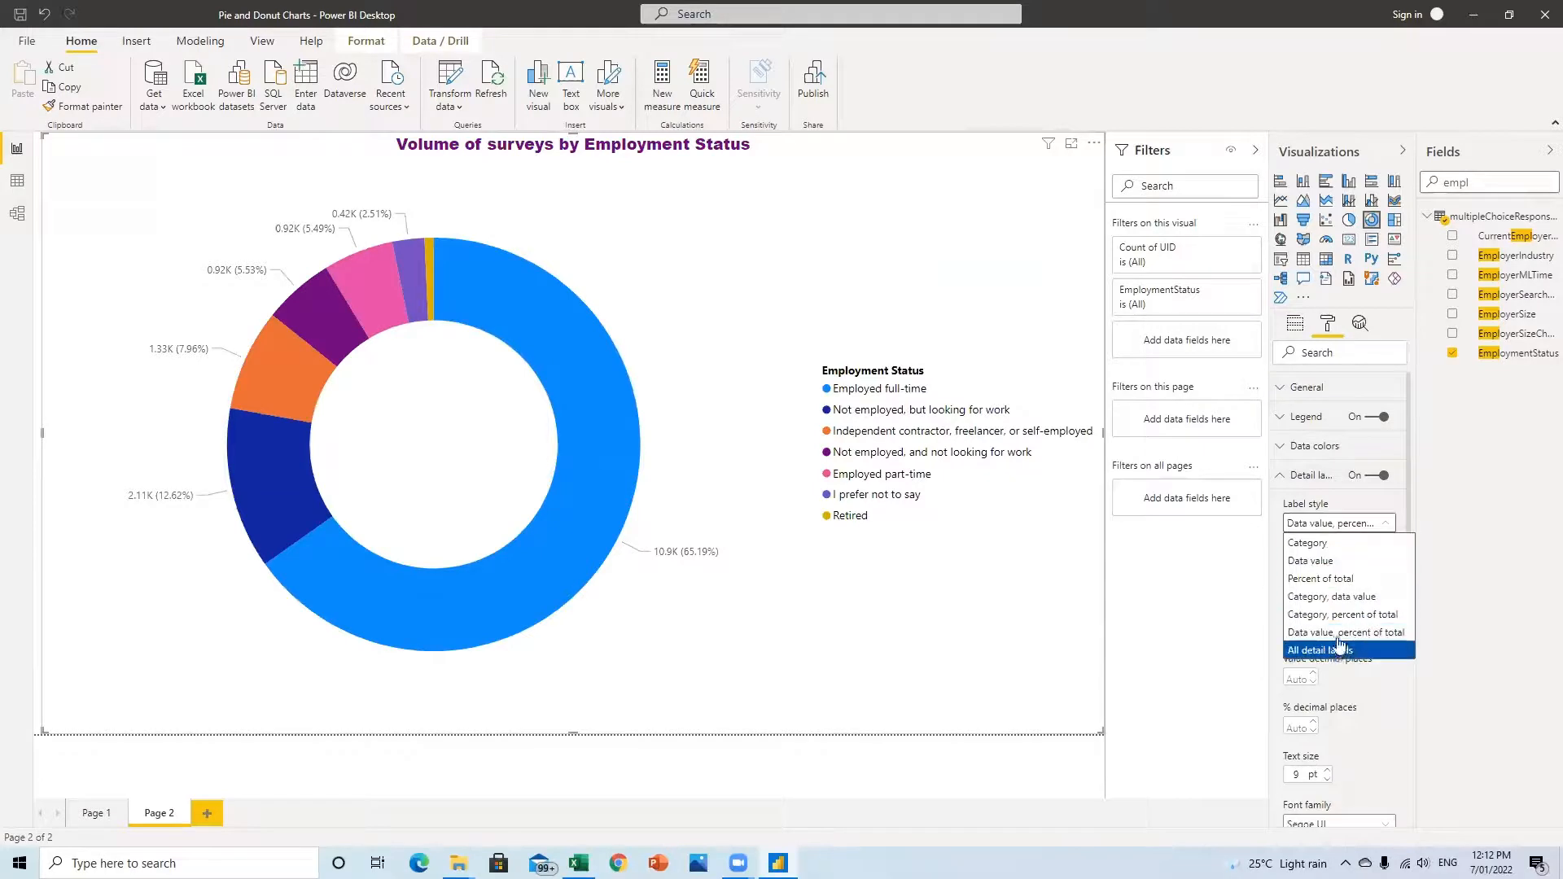
left_click(1334, 651)
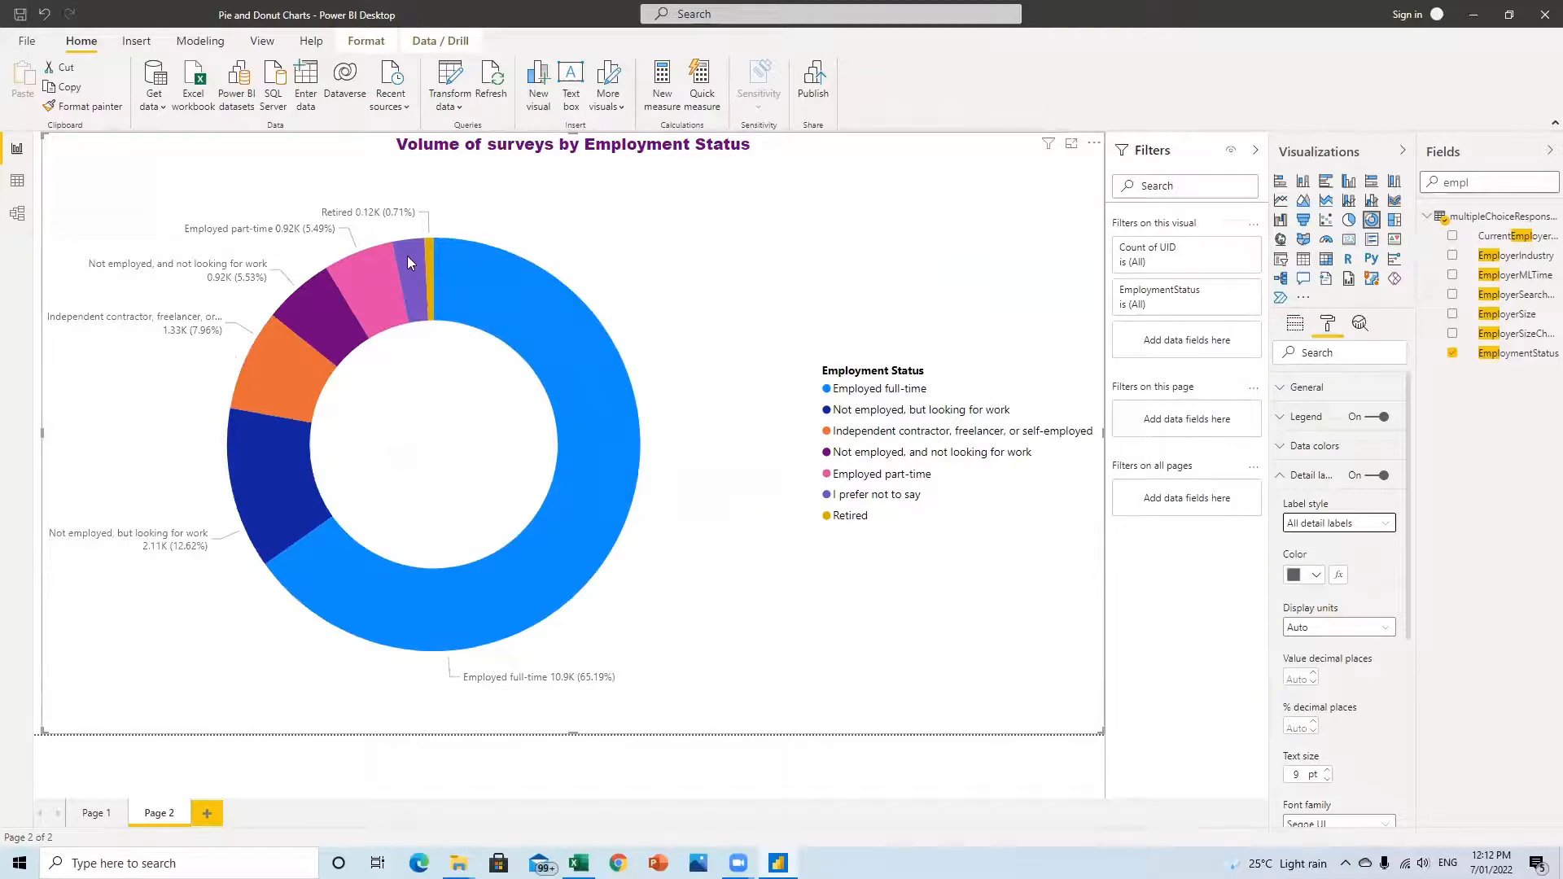
mouse_move(407, 257)
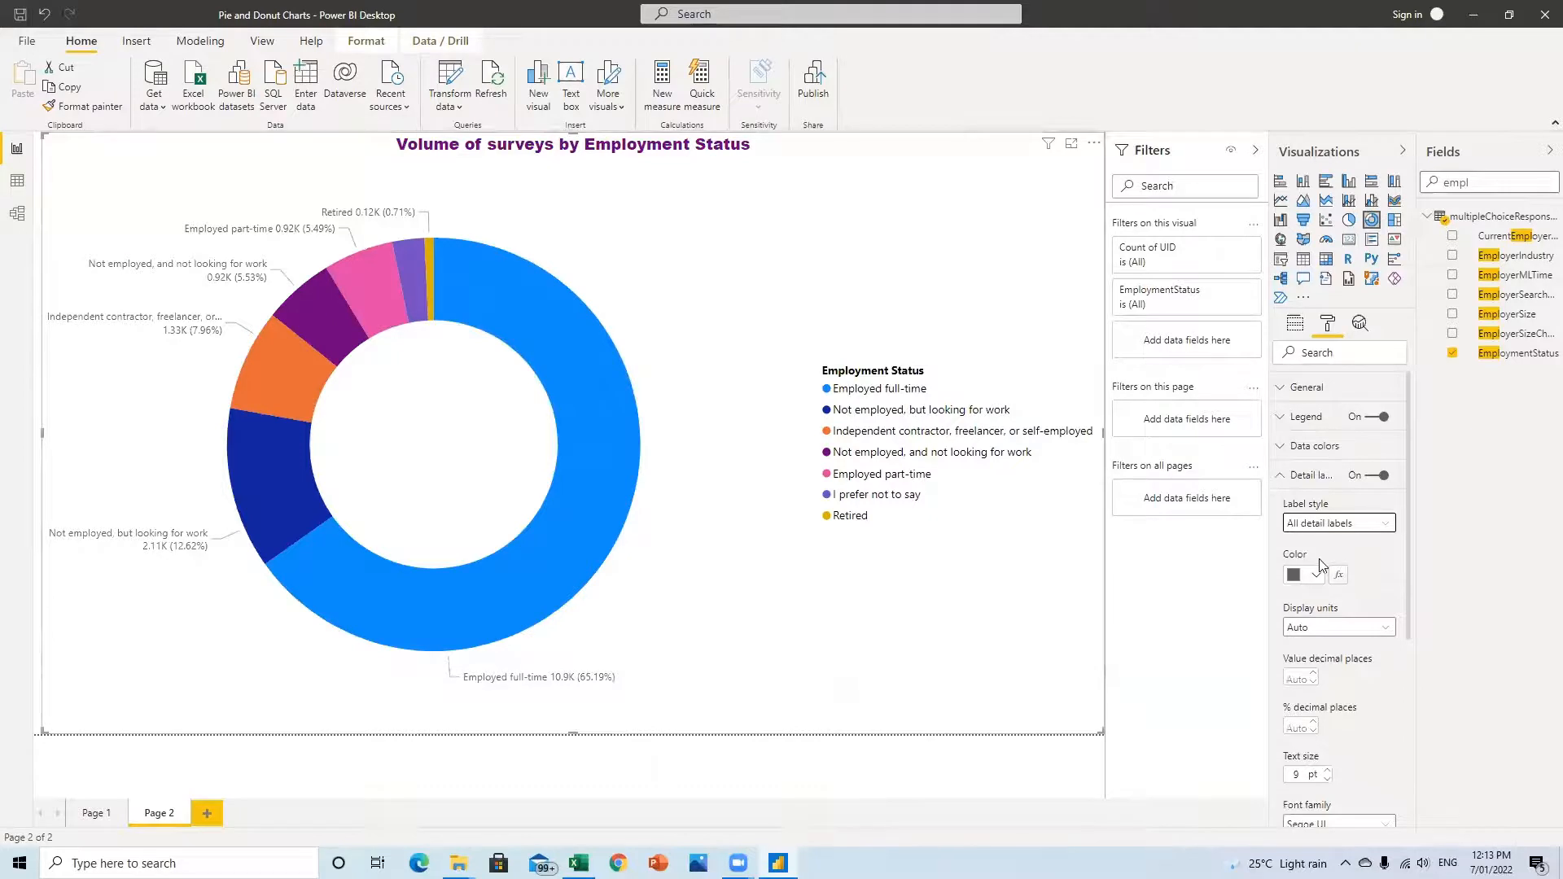
Set the font family of the donut chart's detail labels to Arial Black.
scroll(1312, 716, "down", 3)
left_click(1323, 669)
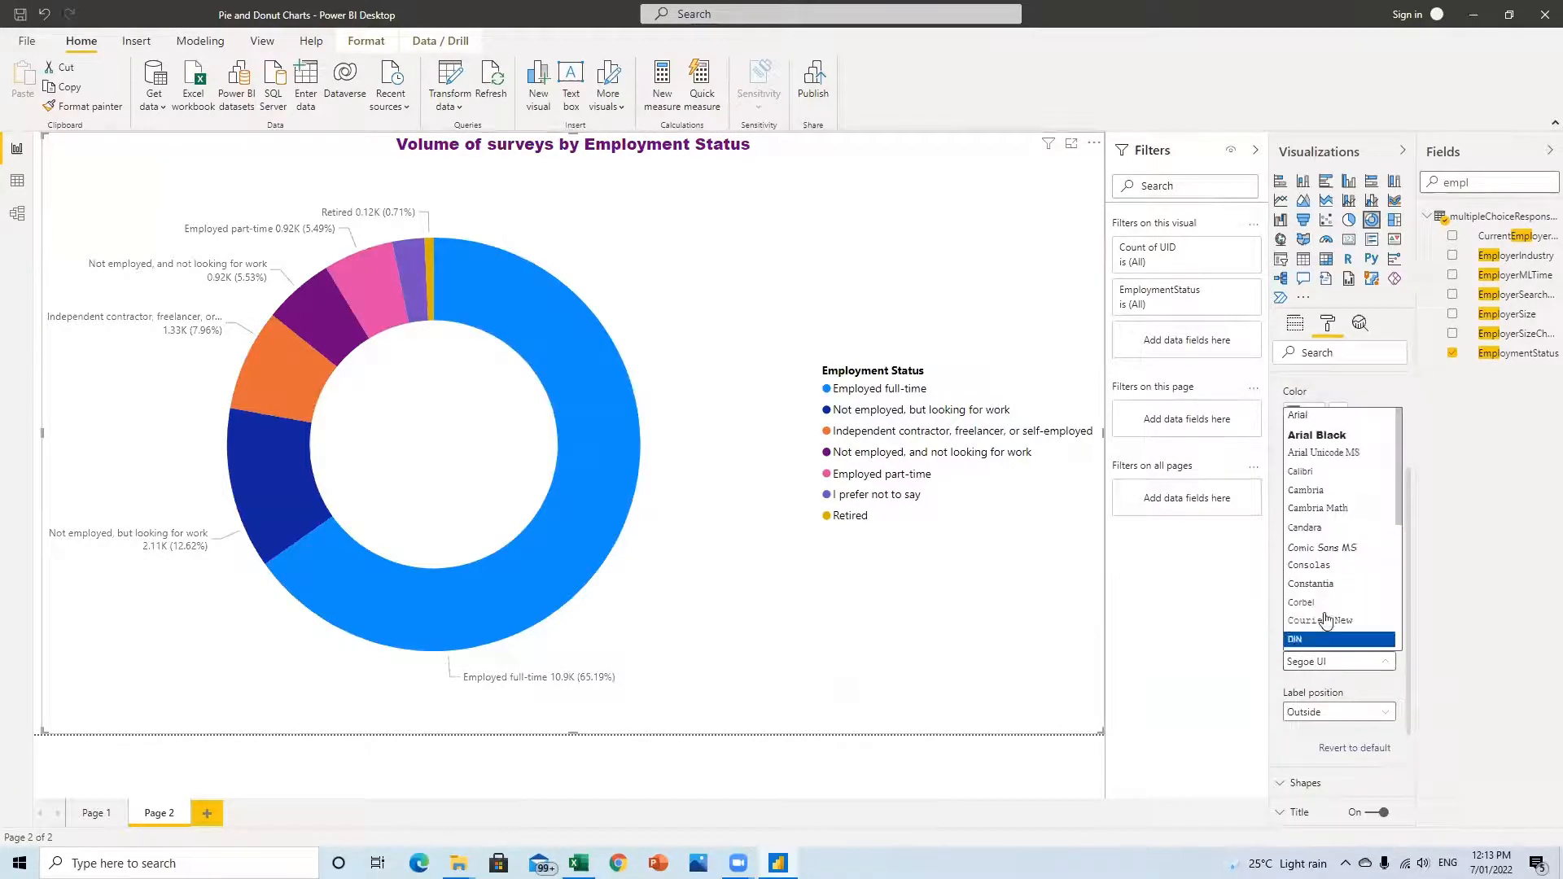
left_click(1306, 435)
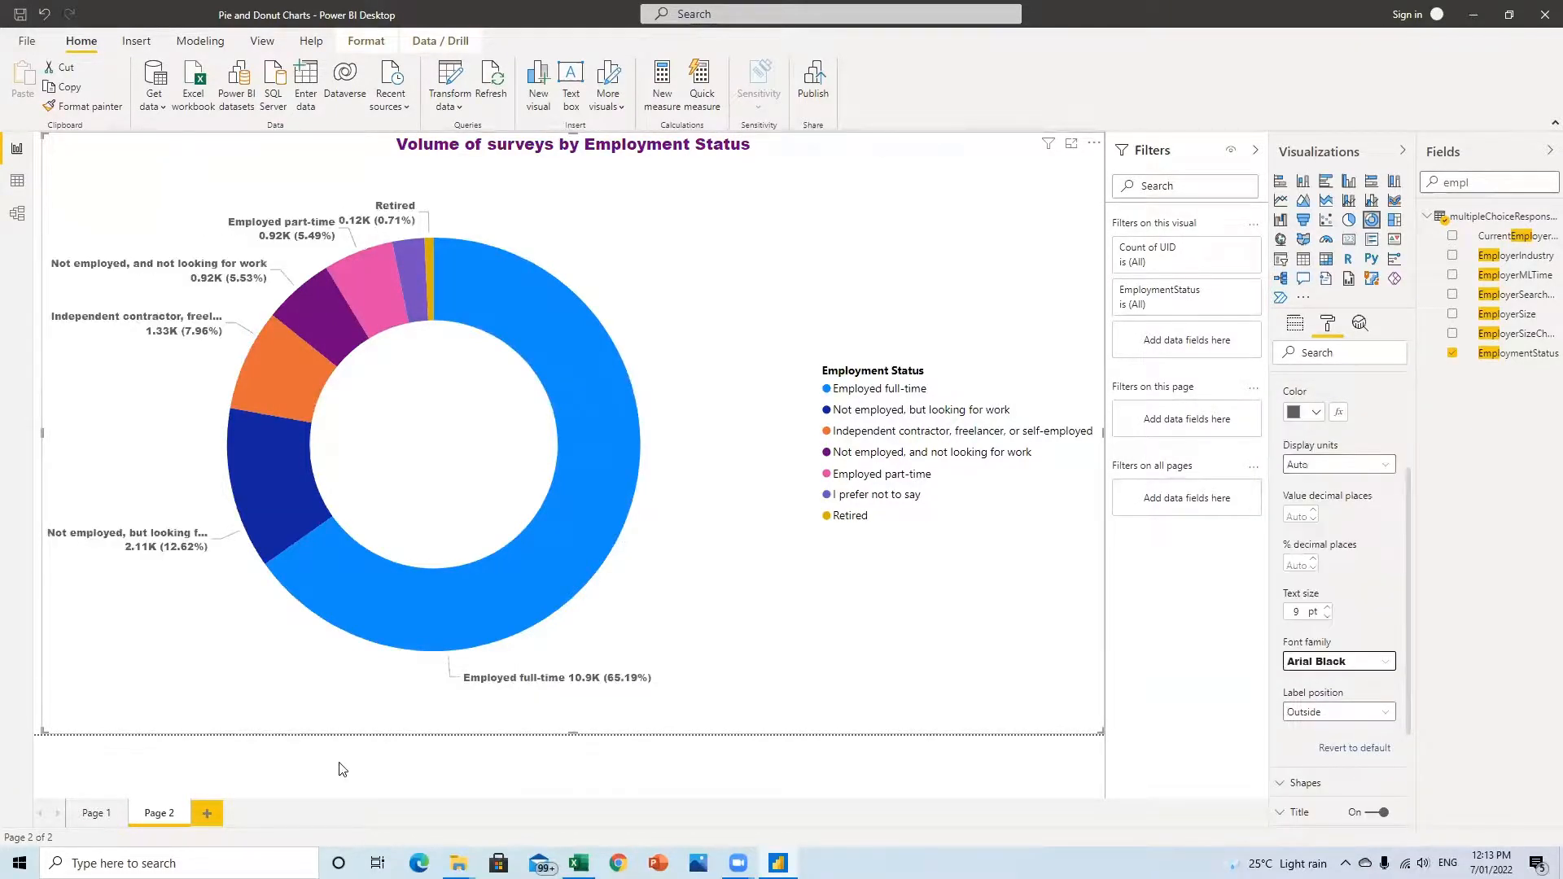